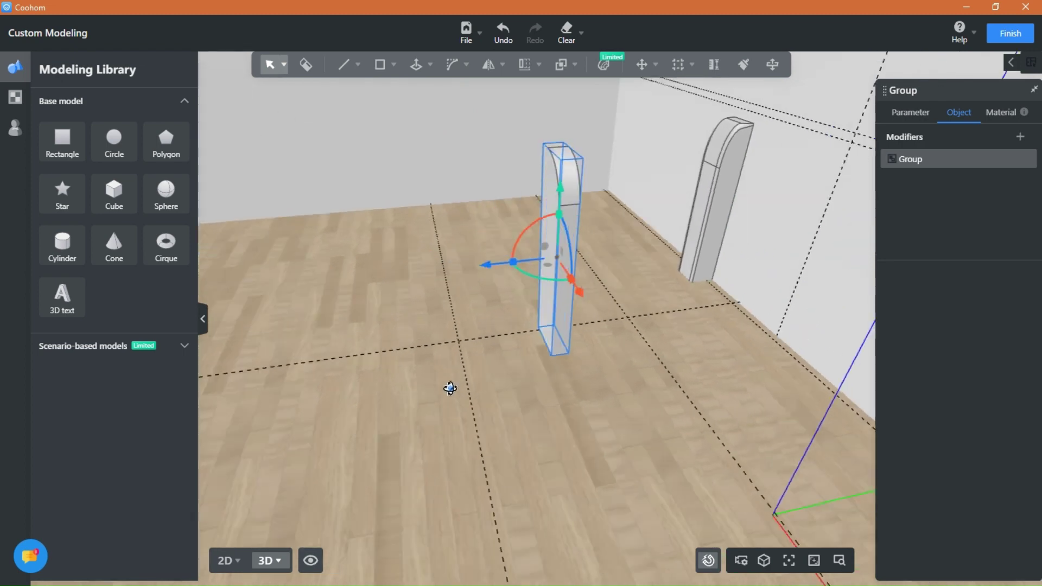
# - Move the plain arched panel about 1.45 m along its X axis until its back meets the wall
pyautogui.moveTo(581, 288); pyautogui.dragTo(503, 283)
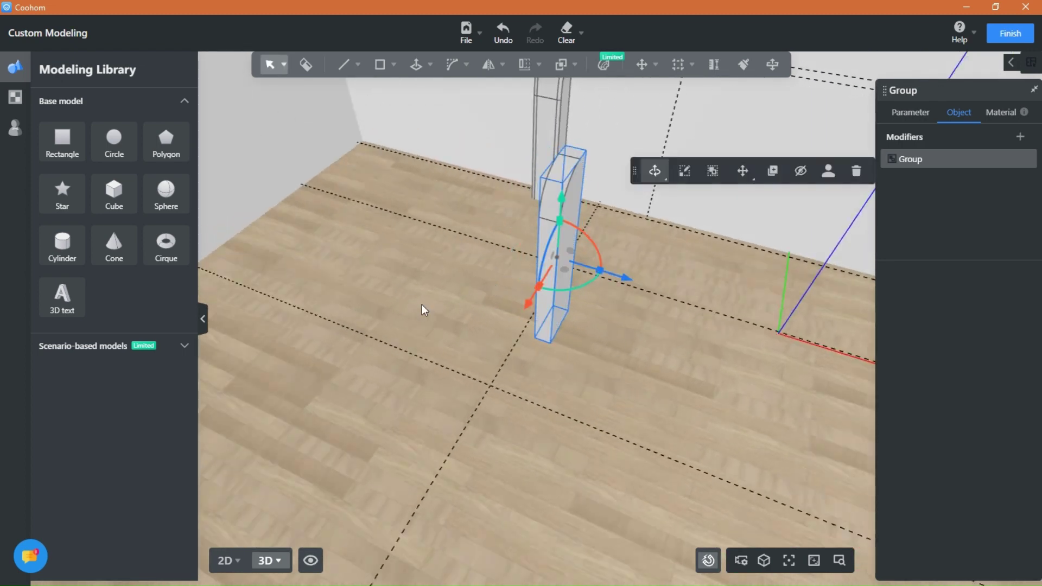
pyautogui.moveTo(423, 307); pyautogui.dragTo(606, 304, button='right')
pyautogui.moveTo(606, 304); pyautogui.dragTo(438, 170)
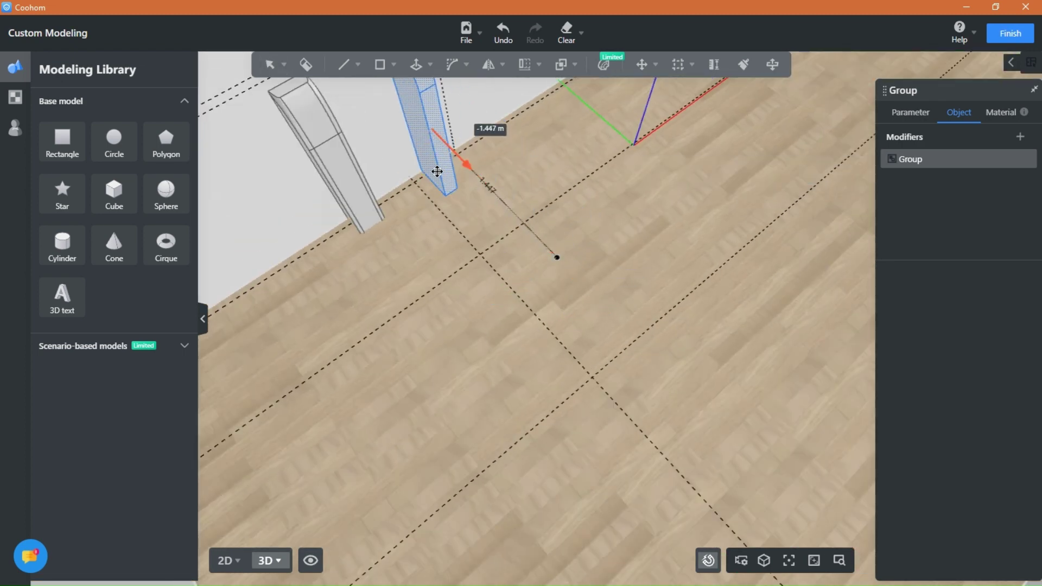
pyautogui.moveTo(417, 233); pyautogui.dragTo(642, 447, button='right')
pyautogui.moveTo(609, 239)
pyautogui.mouseDown()
pyautogui.moveTo(629, 243)
pyautogui.moveTo(620, 238)
pyautogui.mouseUp()
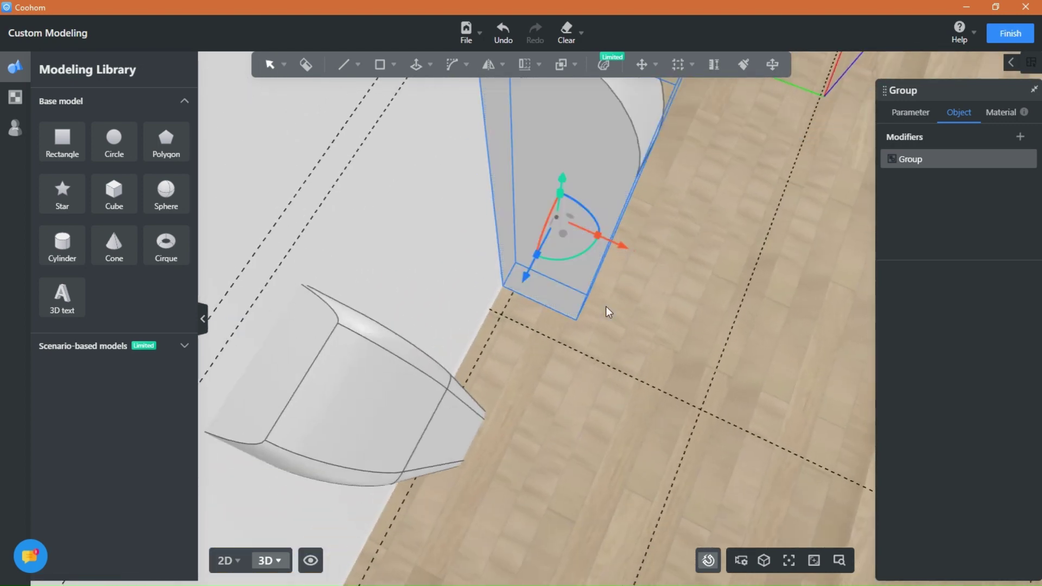
pyautogui.moveTo(580, 420); pyautogui.dragTo(559, 448, button='right')
pyautogui.click(559, 448)
# - Open the plain arched panel's group for editing
pyautogui.scroll(-3, 559, 448)
pyautogui.moveTo(617, 483); pyautogui.dragTo(377, 367, button='right')
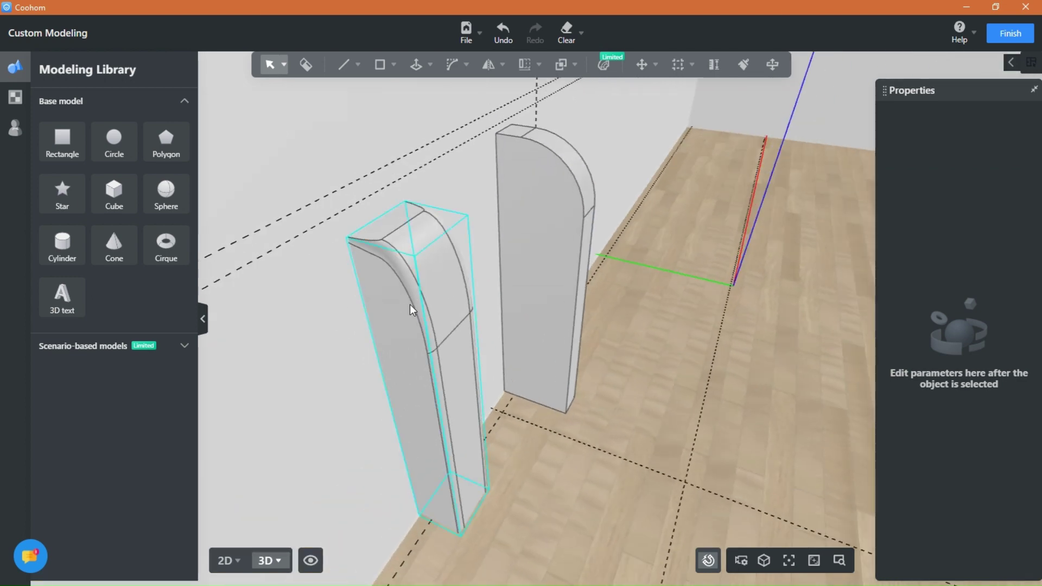
pyautogui.scroll(3, 410, 307)
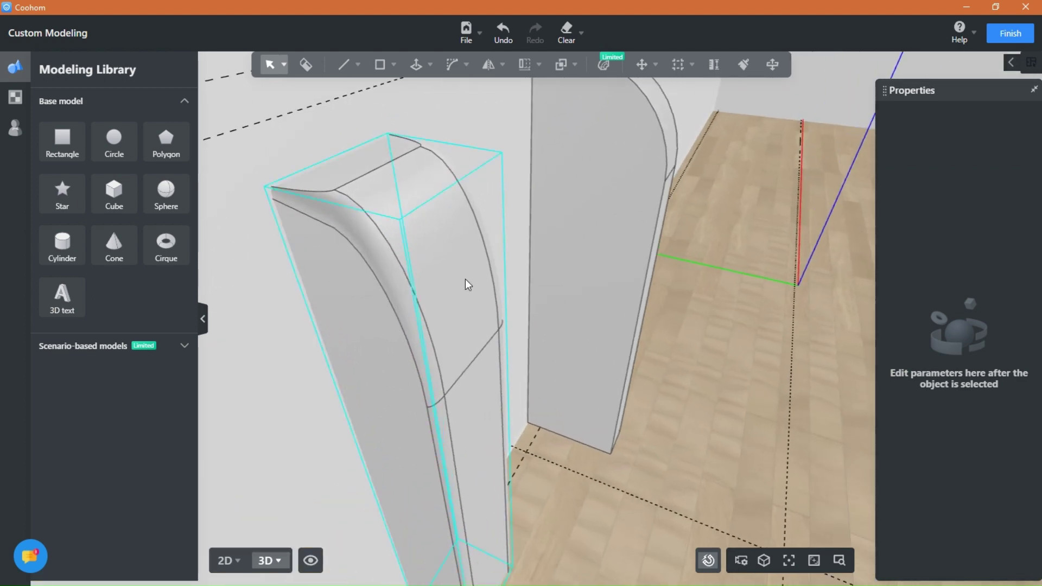
pyautogui.scroll(-5, 566, 237)
pyautogui.click(565, 238)
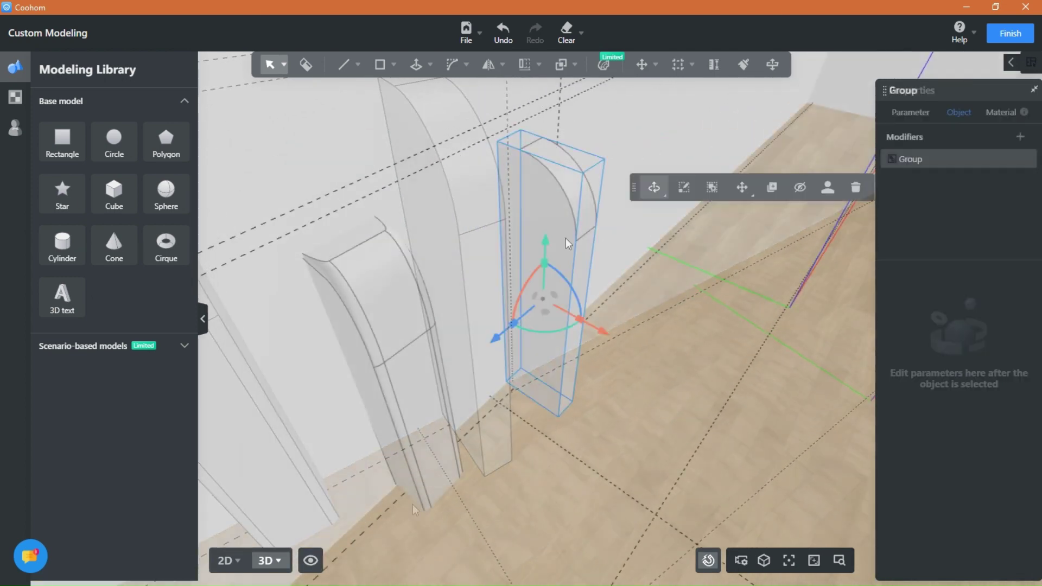
pyautogui.click(683, 188)
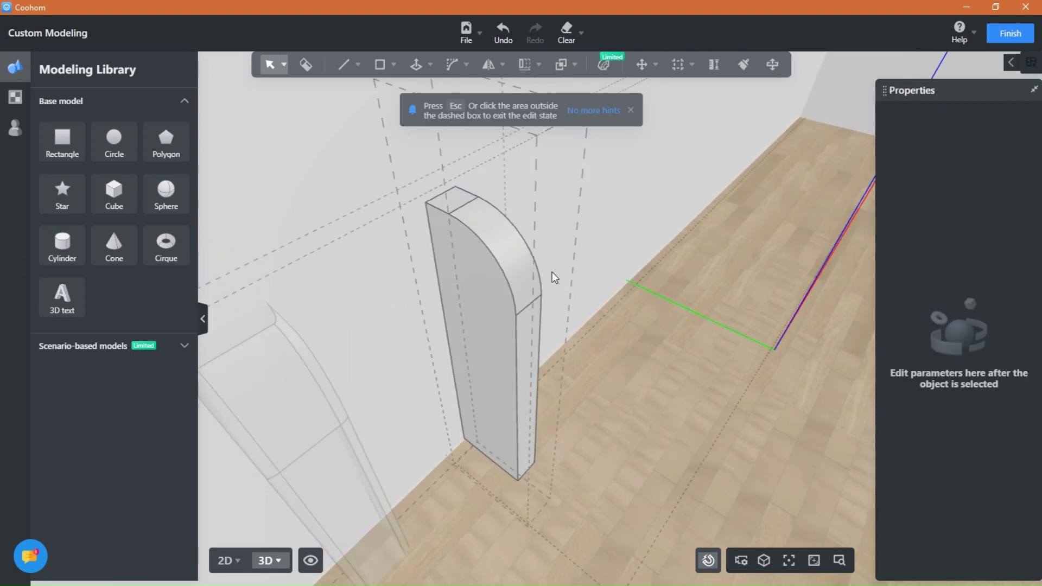
pyautogui.click(630, 110)
# - Try to fillet the panel's straight and arched front edges with a 0.05 m radius and 10 cymal edges
pyautogui.click(457, 68)
pyautogui.click(456, 119)
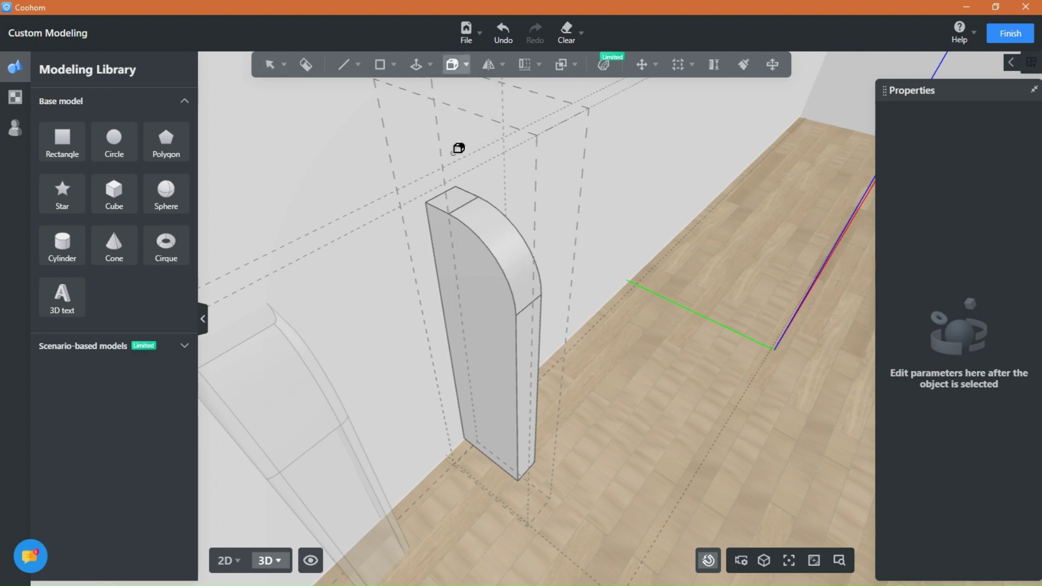
pyautogui.click(510, 274)
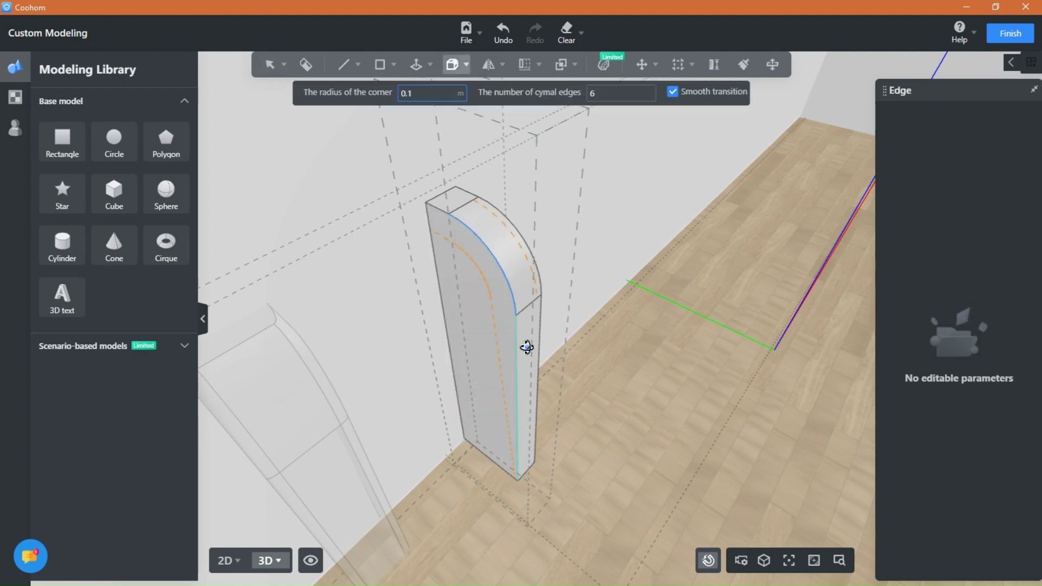
pyautogui.moveTo(601, 335); pyautogui.dragTo(541, 262, button='middle')
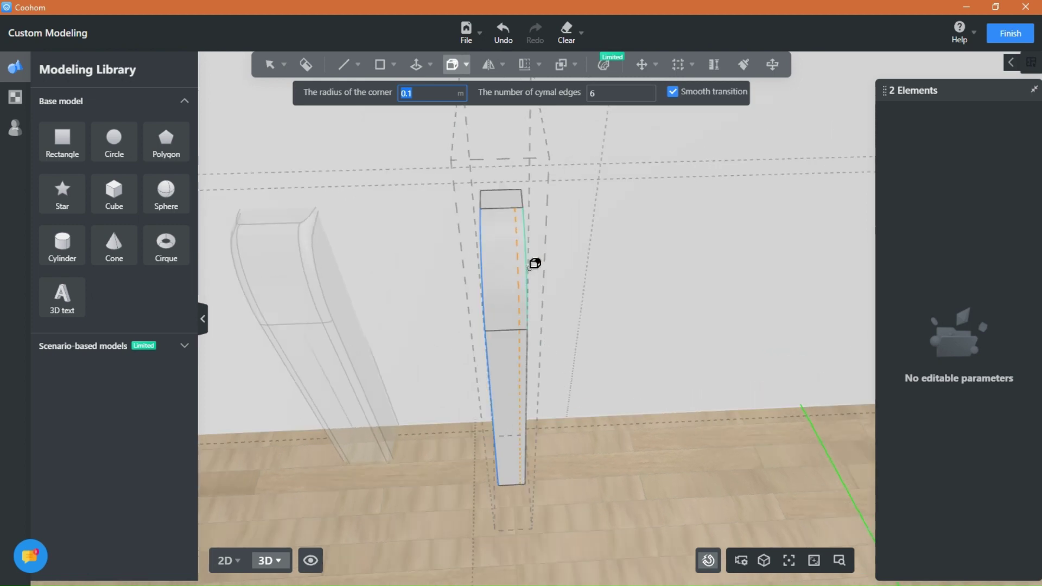
pyautogui.click(530, 267)
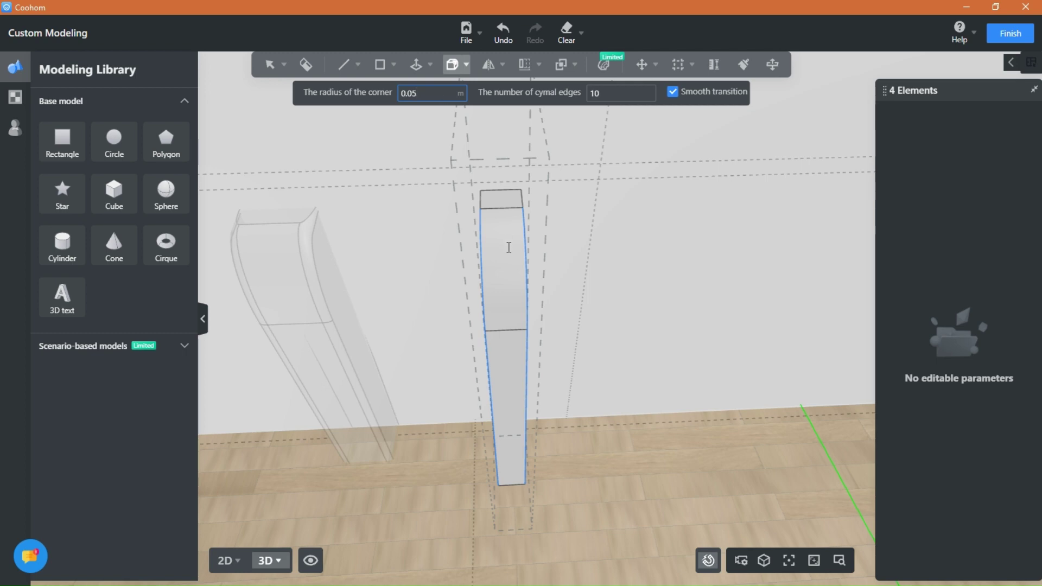
pyautogui.press('Return')
# - Fillet the straight and arched front edges on both sides with a 0.03 m radius and 10 cymal edges, then leave group editing
pyautogui.moveTo(428, 306); pyautogui.dragTo(557, 340, button='middle')
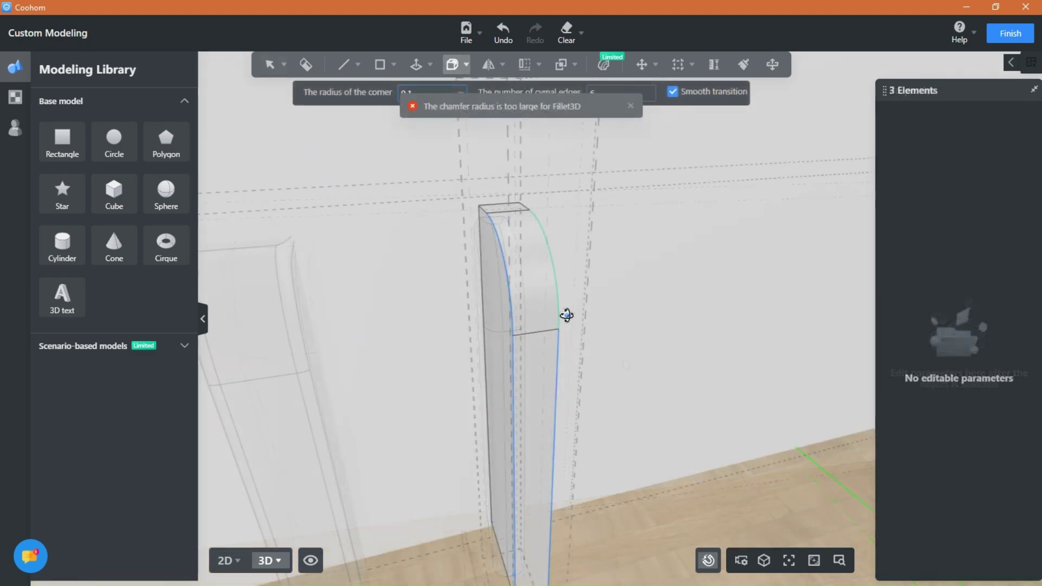
pyautogui.click(558, 305)
pyautogui.click(632, 107)
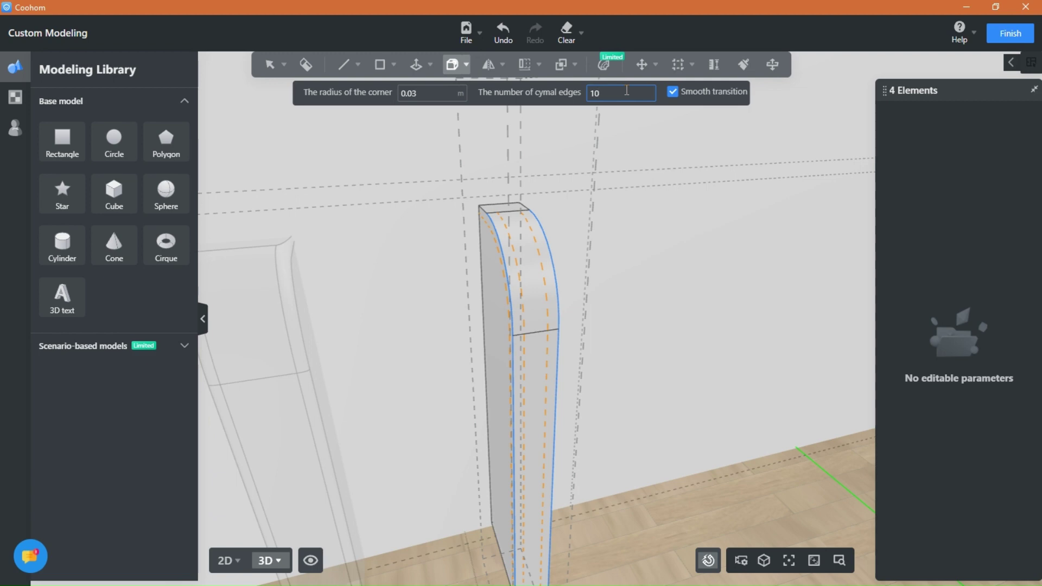
pyautogui.press('Return')
pyautogui.moveTo(579, 369); pyautogui.dragTo(546, 340, button='middle')
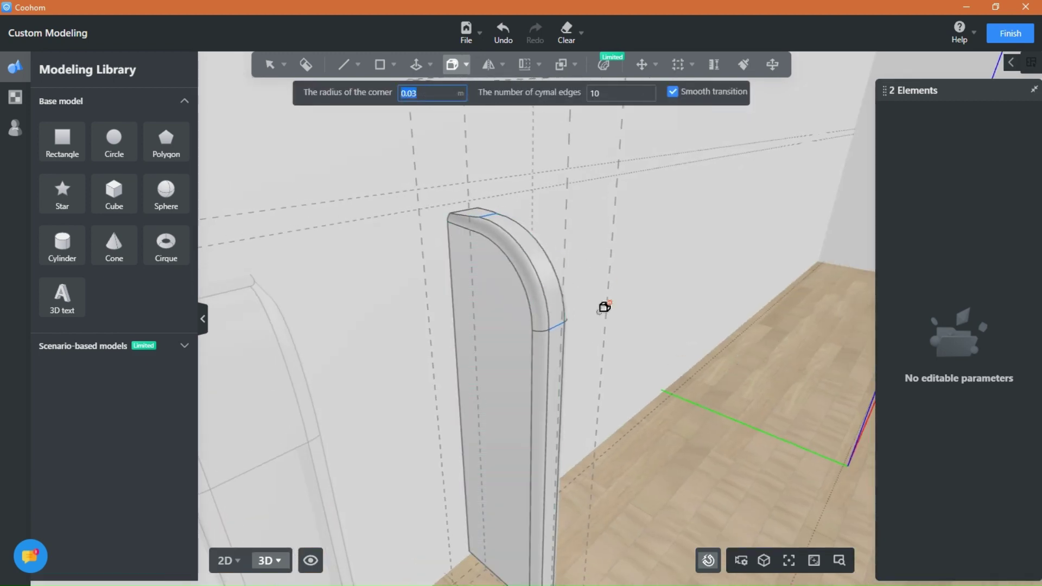
pyautogui.press('Return')
pyautogui.moveTo(715, 340); pyautogui.dragTo(402, 381, button='middle')
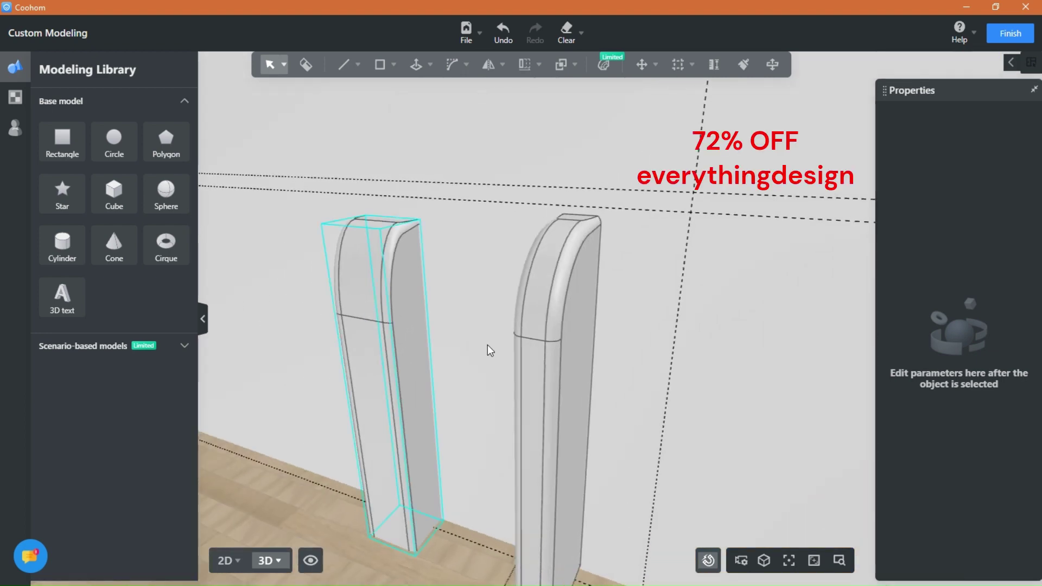
# - Try scaling the filleted panel wider along the wall, then undo the scaling
pyautogui.moveTo(615, 413); pyautogui.dragTo(833, 440, button='middle')
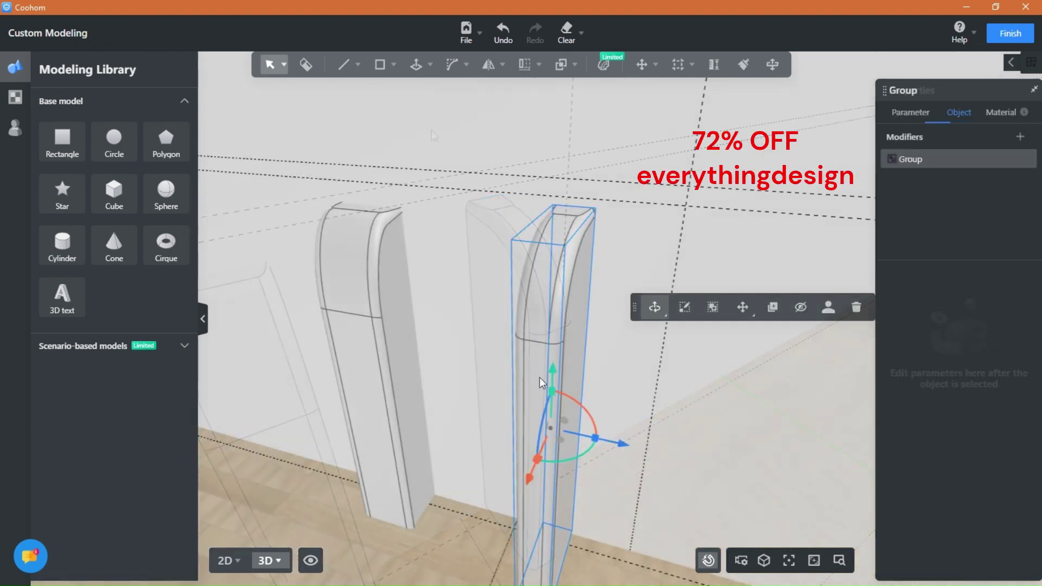
pyautogui.moveTo(595, 437); pyautogui.dragTo(670, 450)
pyautogui.scroll(-3, 454, 478)
pyautogui.moveTo(454, 477); pyautogui.dragTo(556, 479, button='middle')
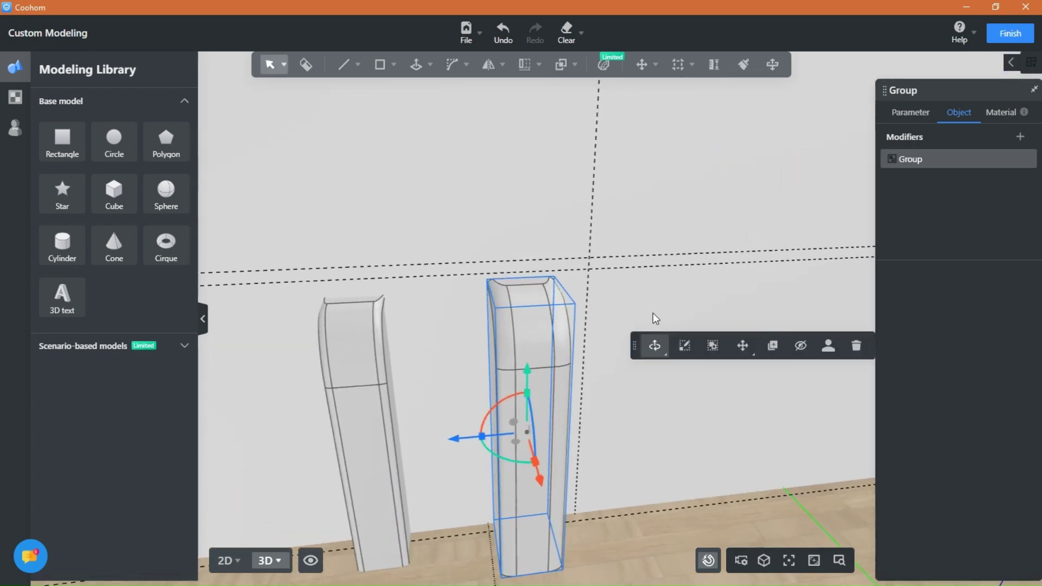
pyautogui.moveTo(660, 477); pyautogui.dragTo(667, 424, button='middle')
pyautogui.click(503, 30)
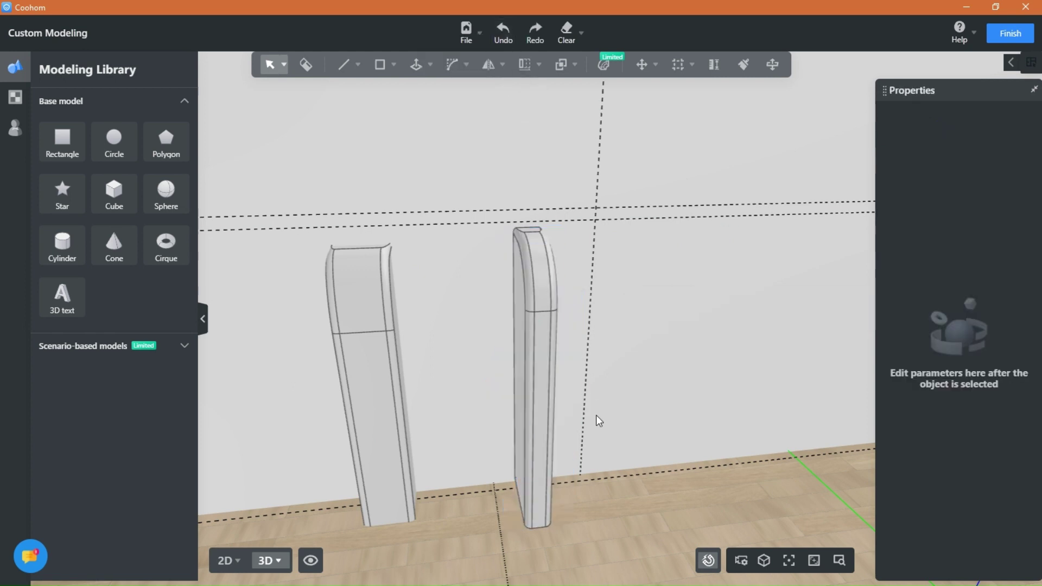
# - Scale the filleted panel slightly narrower along the wall and strongly reduce its depth
pyautogui.moveTo(597, 418); pyautogui.dragTo(519, 457, button='middle')
pyautogui.click(538, 358)
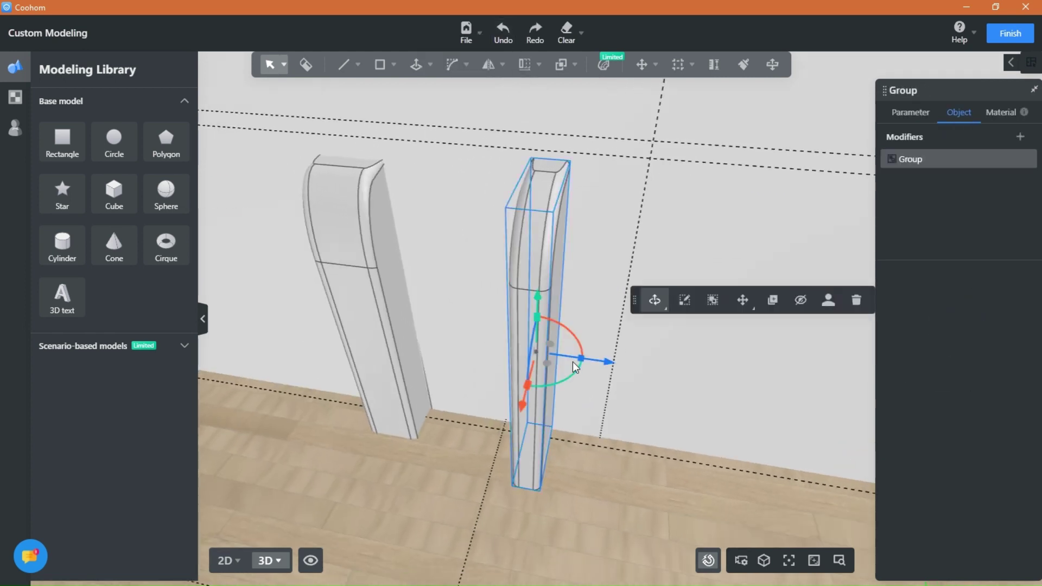
pyautogui.moveTo(579, 360); pyautogui.dragTo(569, 361)
pyautogui.moveTo(422, 396); pyautogui.dragTo(582, 379, button='middle')
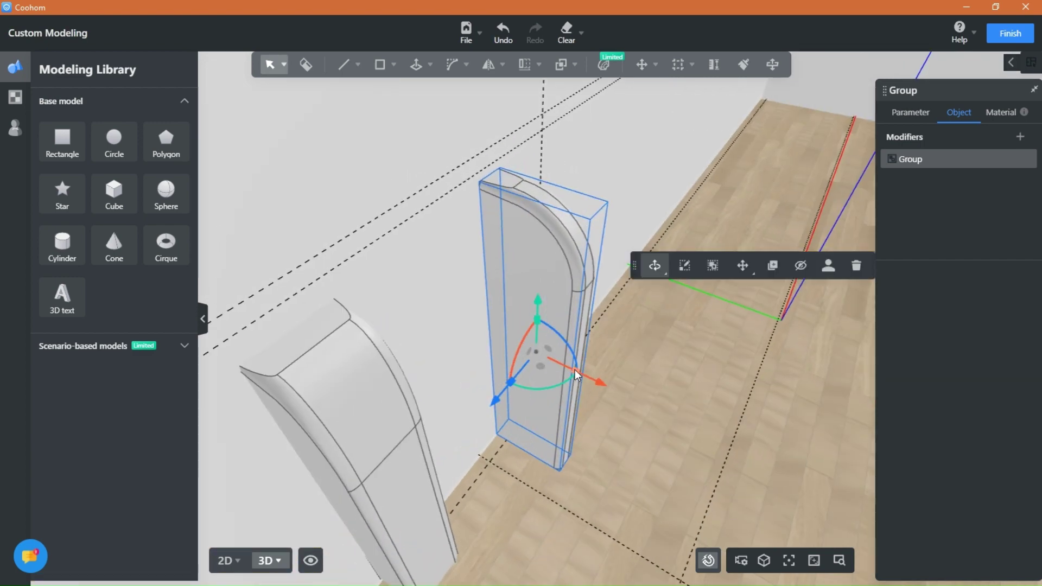
pyautogui.moveTo(575, 370); pyautogui.dragTo(545, 363)
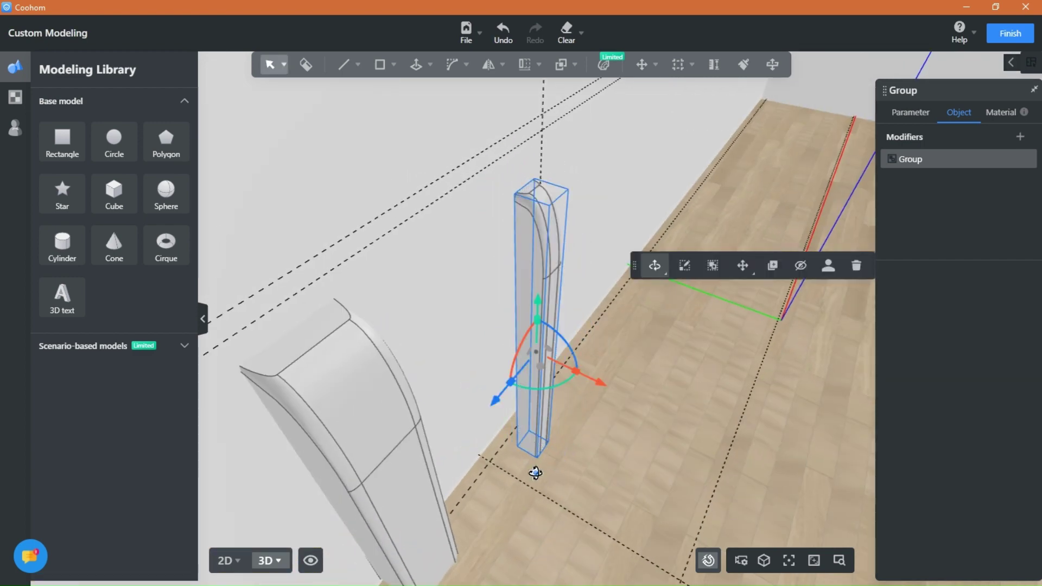
pyautogui.click(534, 471)
# - Delete the larger reference panel standing beside the slim filleted panel
pyautogui.moveTo(576, 492); pyautogui.dragTo(716, 508, button='middle')
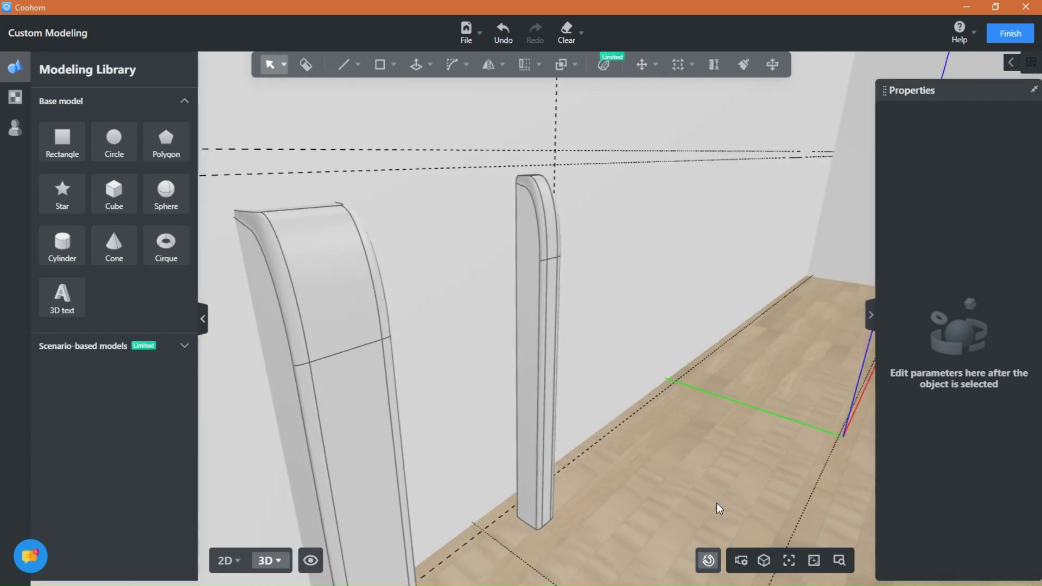
pyautogui.click(340, 422)
pyautogui.click(673, 364)
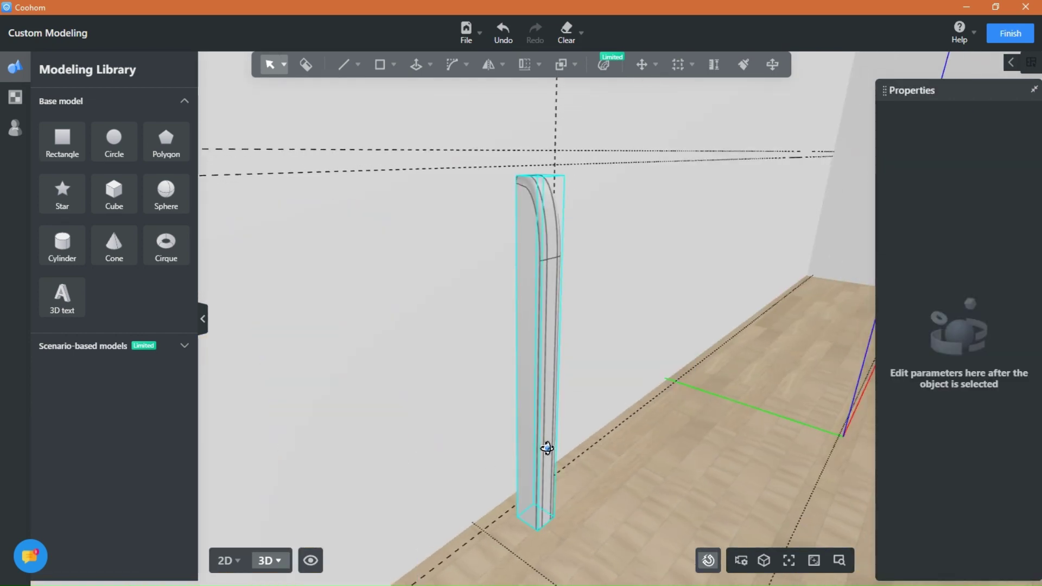
# - Move the slim filleted panel back against the wall
pyautogui.click(544, 446)
pyautogui.click(598, 393)
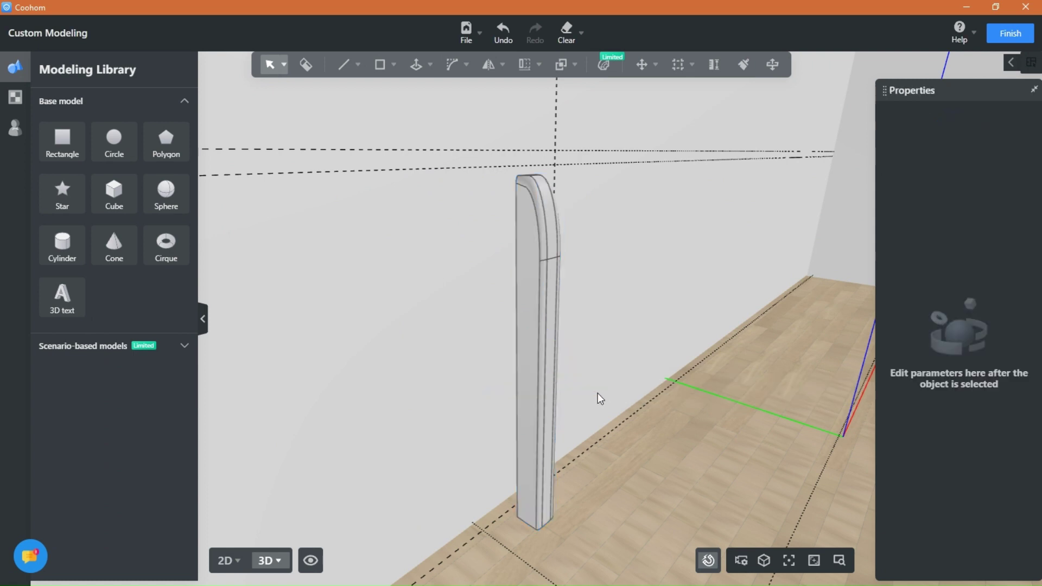
pyautogui.click(547, 415)
pyautogui.moveTo(597, 391); pyautogui.dragTo(560, 387)
pyautogui.moveTo(605, 532); pyautogui.dragTo(522, 544, button='right')
# - Raise the slim panel along the wall well above the floor and stretch its height slightly
pyautogui.moveTo(510, 297); pyautogui.dragTo(522, 163)
pyautogui.moveTo(522, 163); pyautogui.dragTo(496, 404, button='middle')
pyautogui.moveTo(466, 266); pyautogui.dragTo(464, 241)
pyautogui.click(375, 443)
pyautogui.moveTo(374, 442); pyautogui.dragTo(595, 423, button='middle')
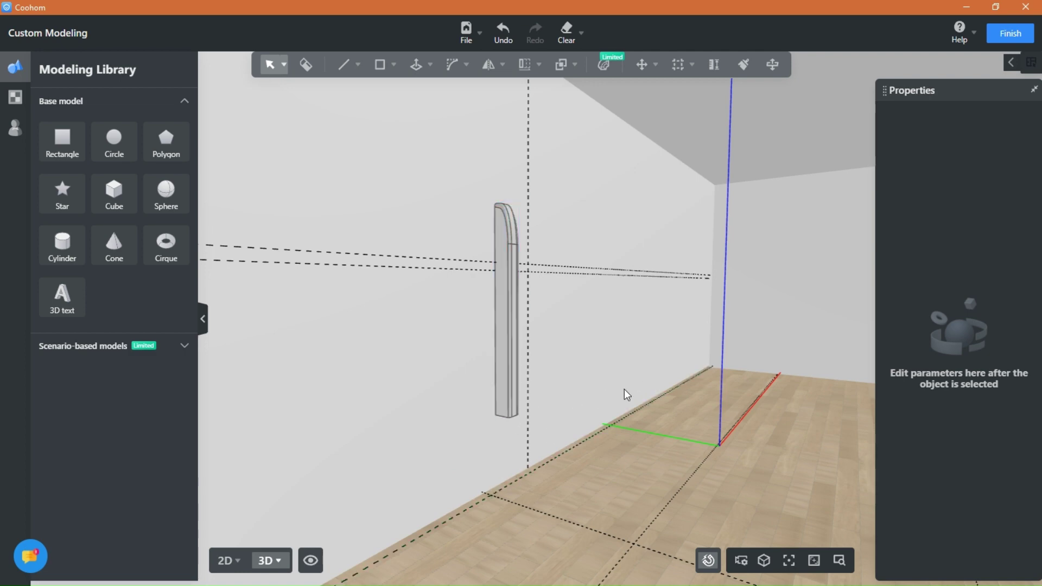
# - Scale the raised panel slightly shorter in height
pyautogui.moveTo(624, 389); pyautogui.dragTo(469, 353, button='middle')
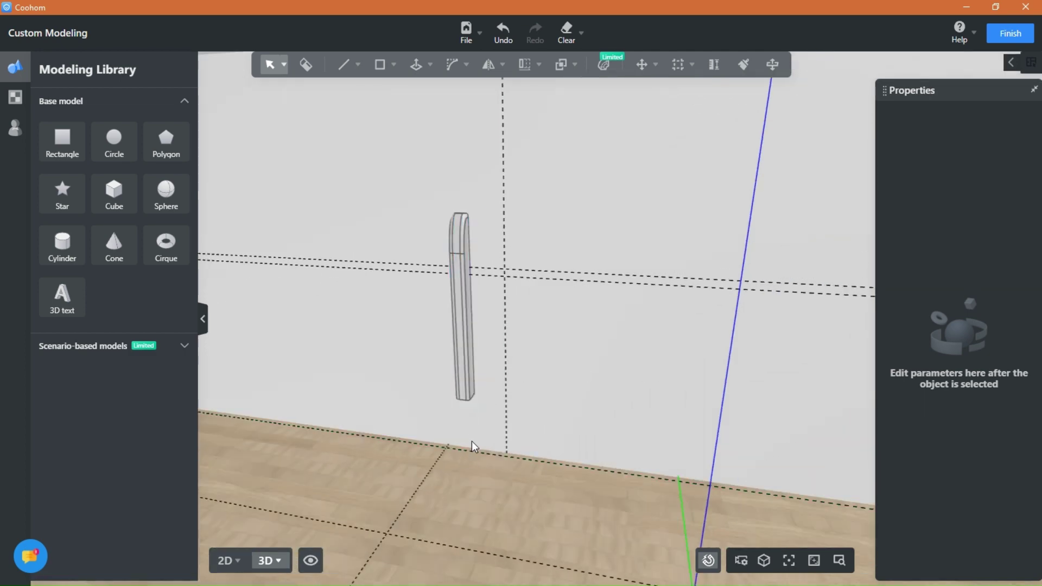
pyautogui.moveTo(446, 428); pyautogui.dragTo(493, 379, button='middle')
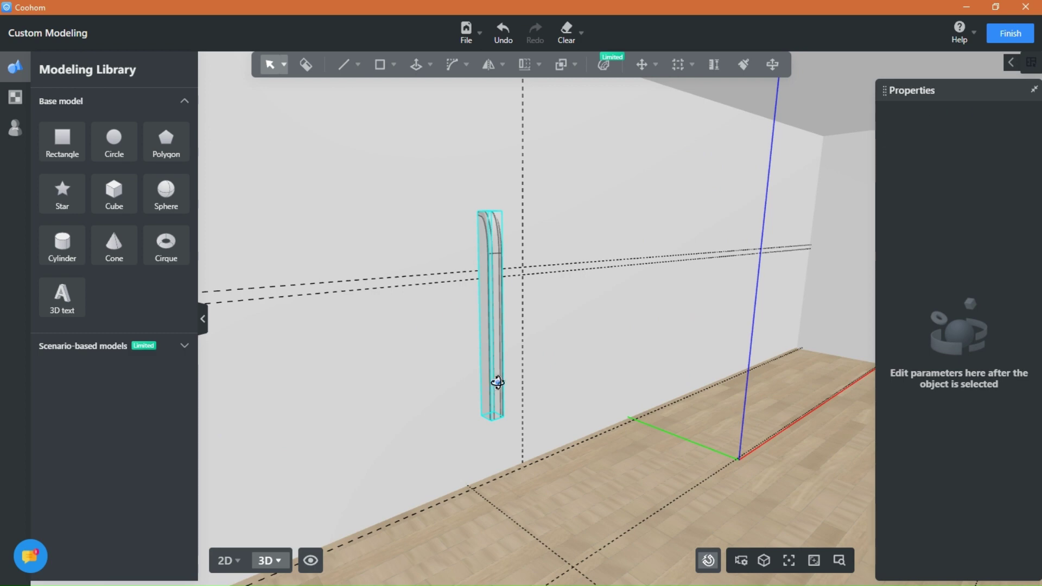
pyautogui.click(493, 379)
pyautogui.moveTo(493, 279); pyautogui.dragTo(493, 293)
pyautogui.click(543, 402)
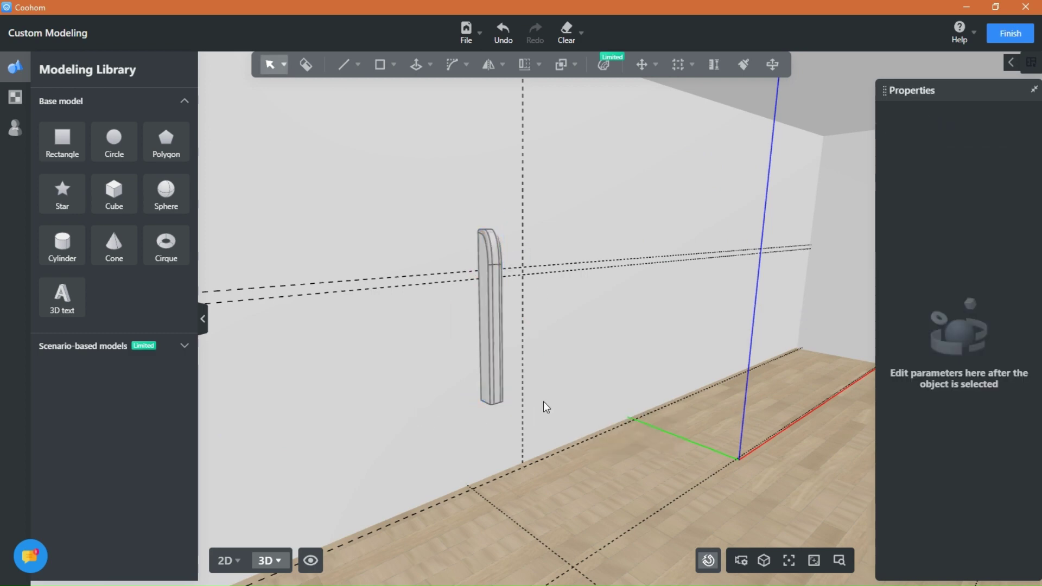
# - Create a linear array of the slim panel along the X axis with 8 copies packed side by side on the wall
pyautogui.moveTo(542, 402); pyautogui.dragTo(507, 360, button='middle')
pyautogui.click(507, 360)
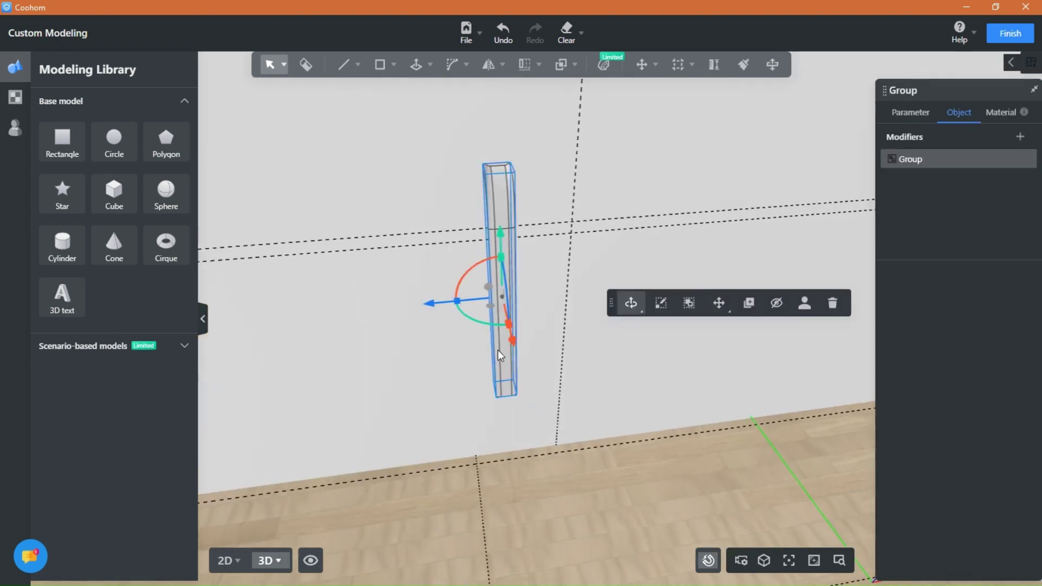
pyautogui.moveTo(697, 373); pyautogui.dragTo(591, 382, button='middle')
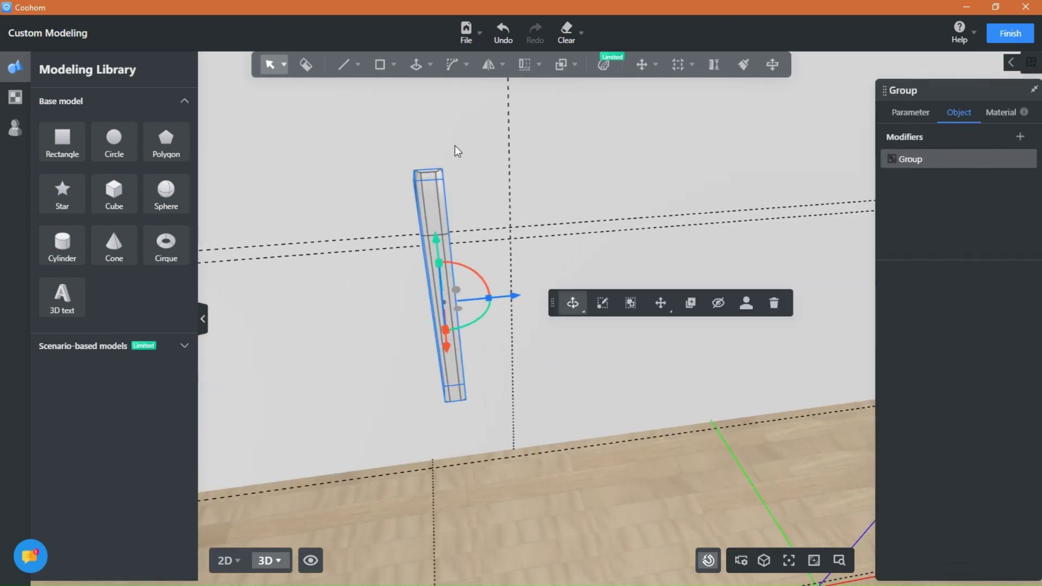
pyautogui.click(530, 68)
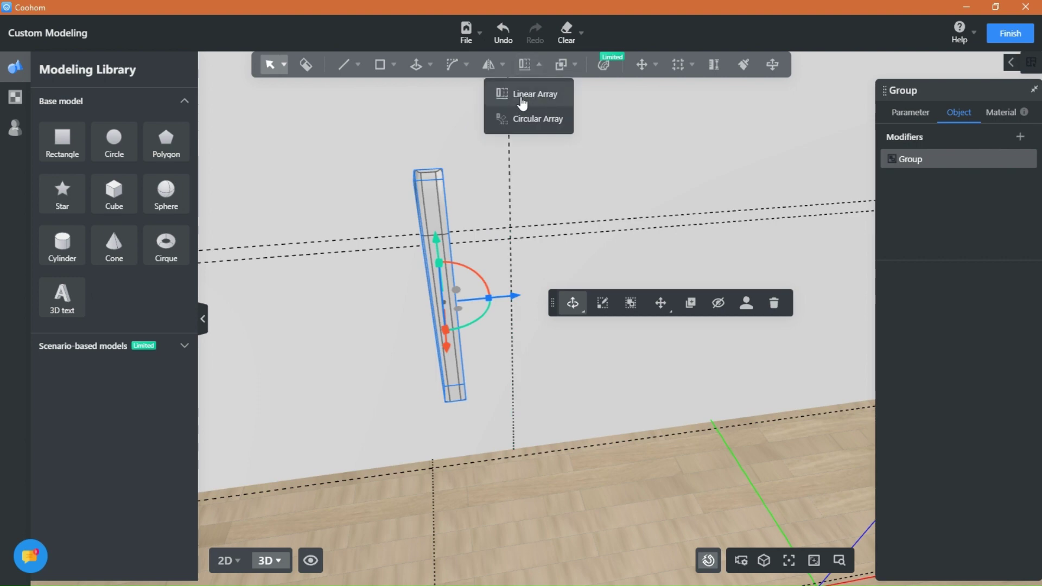
pyautogui.click(522, 95)
pyautogui.moveTo(546, 418); pyautogui.dragTo(358, 423, button='middle')
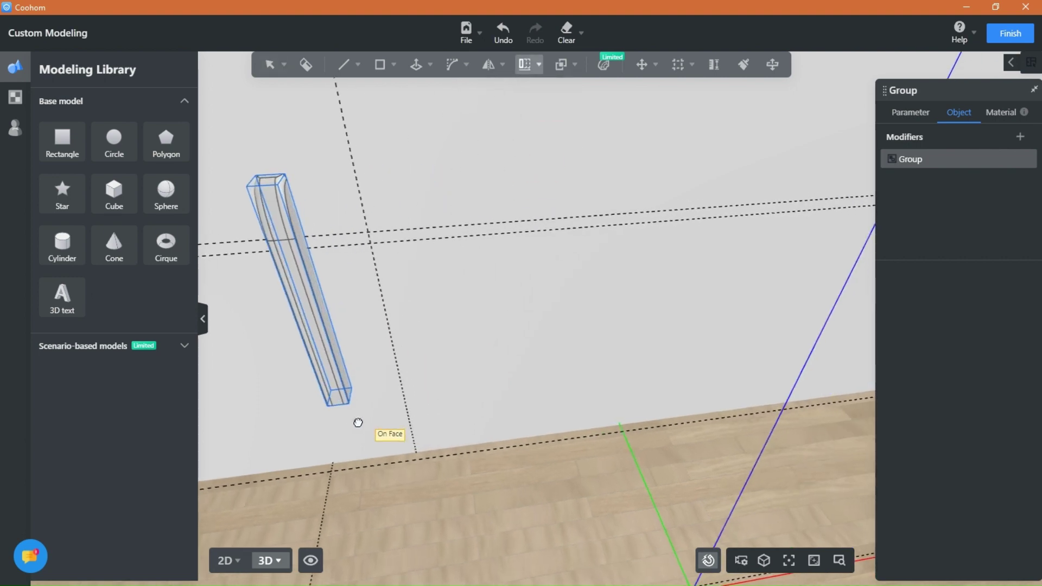
pyautogui.click(354, 388)
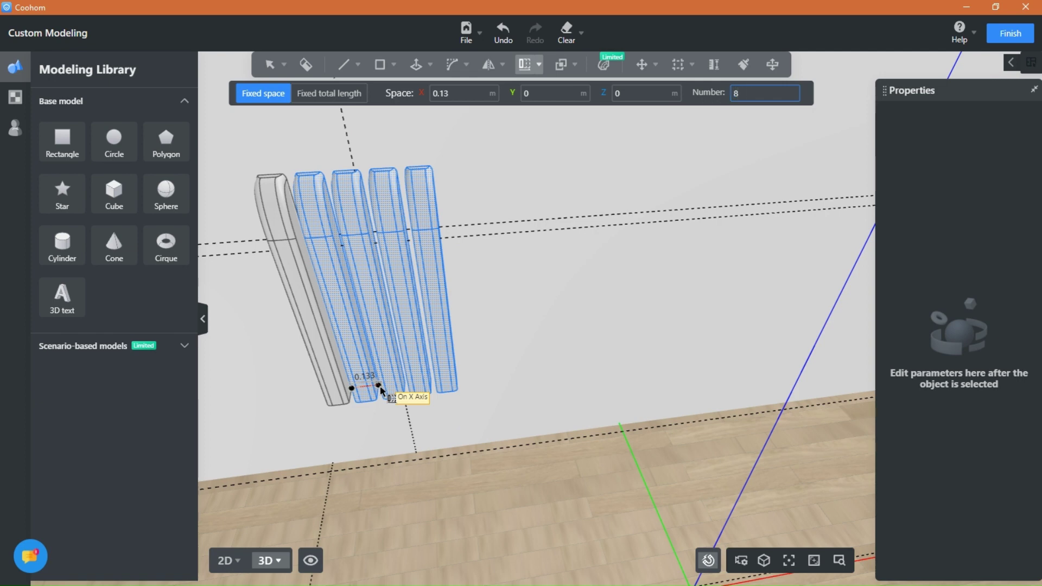
pyautogui.press('Return')
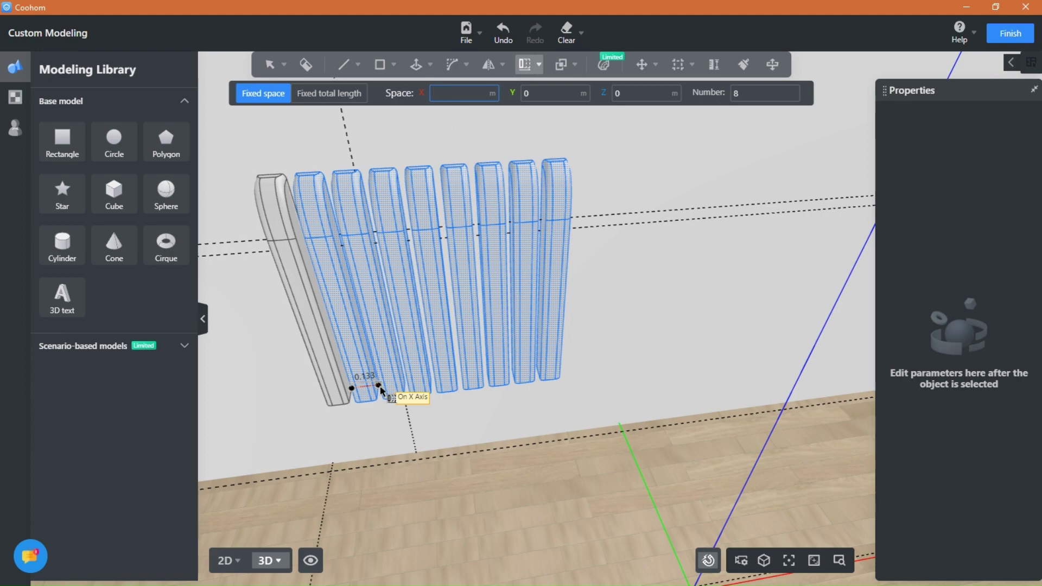
pyautogui.press('Return')
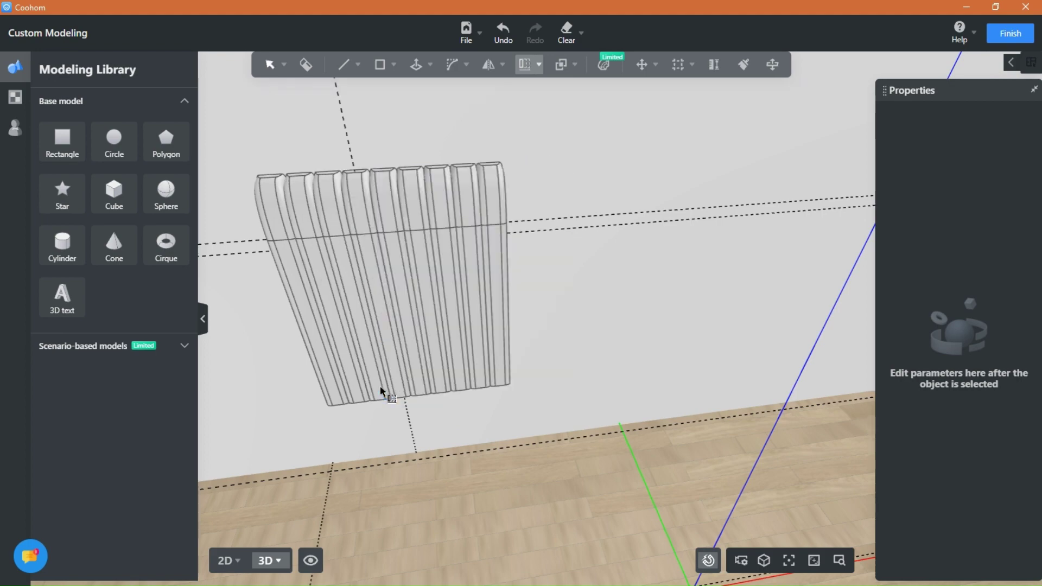
# - Copy the grouped slim panels along the wall at a distance of 0.9 m to continue the row
pyautogui.moveTo(379, 386); pyautogui.dragTo(699, 514, button='middle')
pyautogui.scroll(2, 433, 390)
pyautogui.moveTo(433, 389); pyautogui.dragTo(363, 420, button='middle')
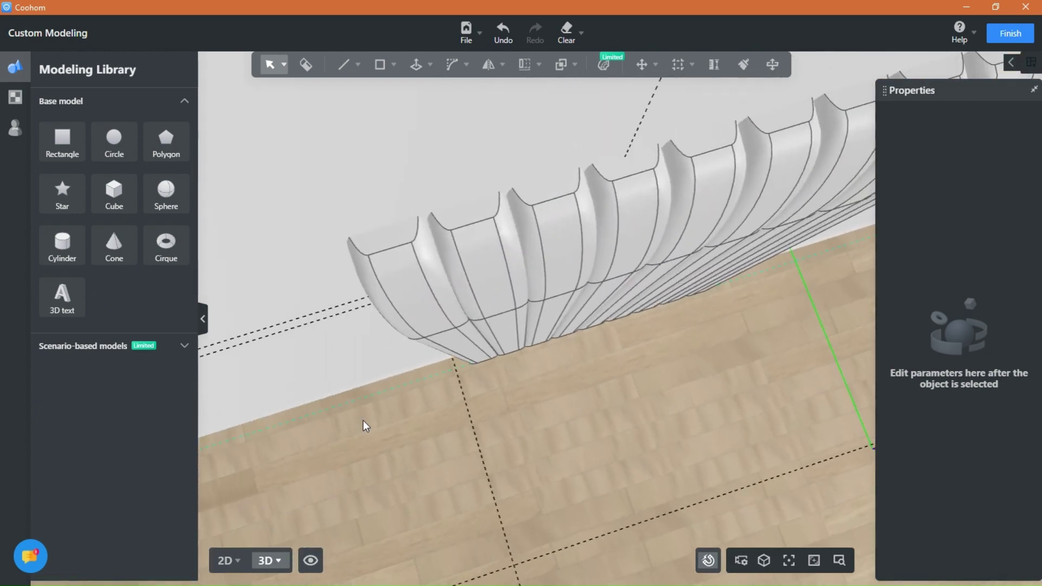
pyautogui.moveTo(750, 430); pyautogui.dragTo(518, 400, button='middle')
pyautogui.moveTo(585, 263); pyautogui.dragTo(530, 398, button='middle')
pyautogui.click(420, 345)
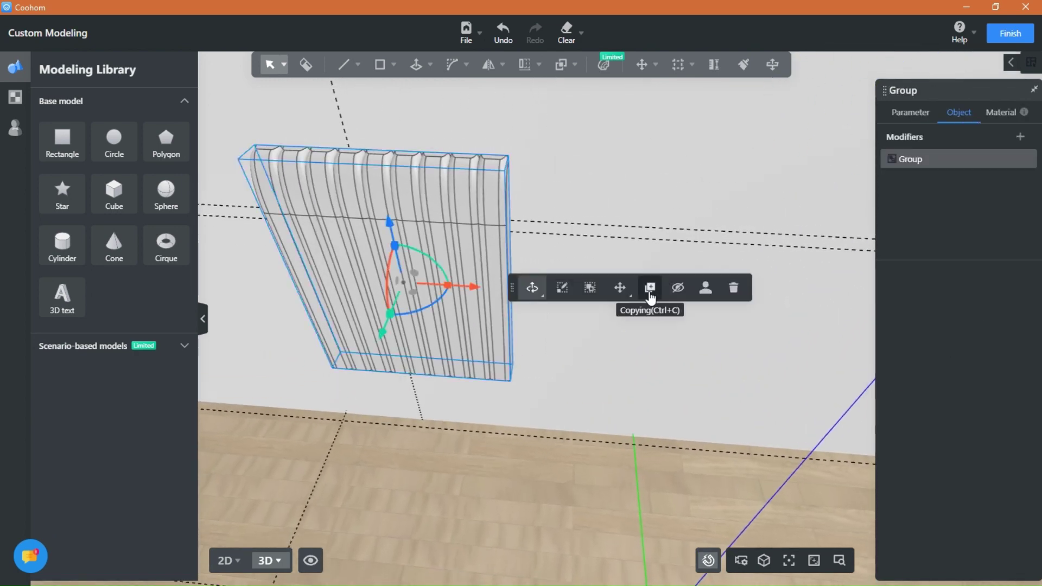
pyautogui.click(650, 297)
pyautogui.scroll(5, 509, 376)
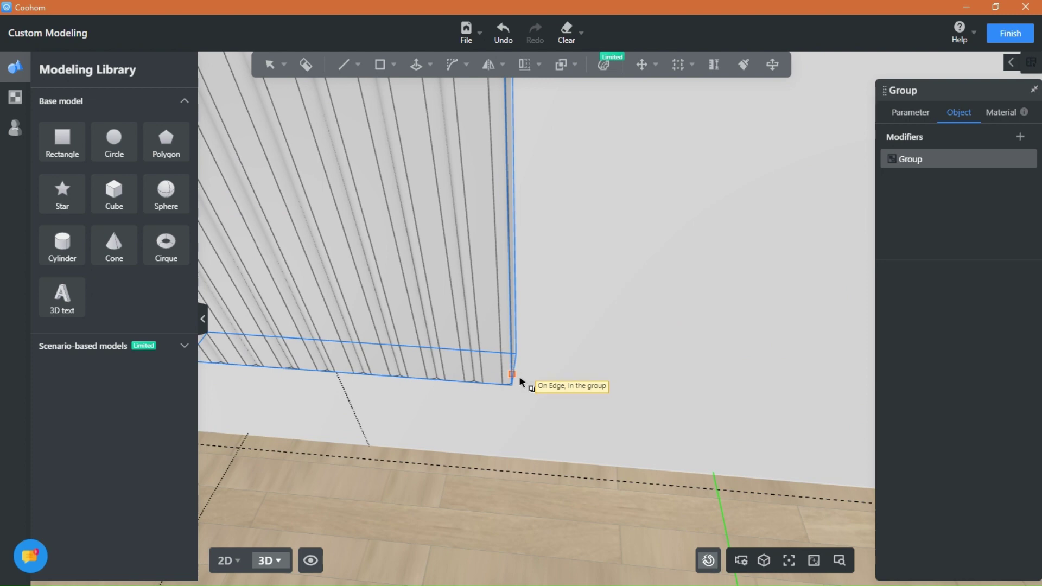
pyautogui.click(524, 390)
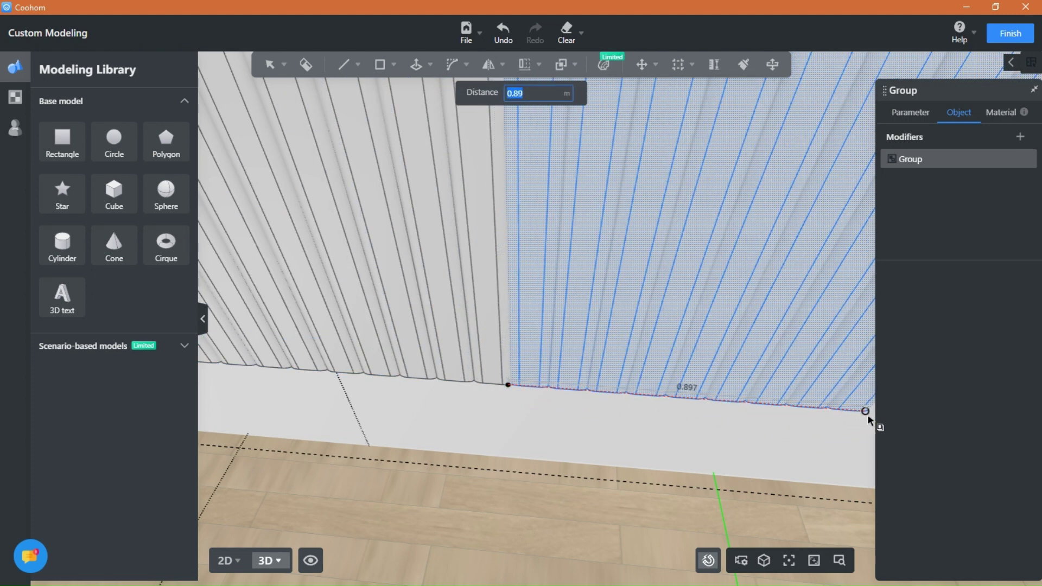
pyautogui.write('0.9')
pyautogui.press('Return')
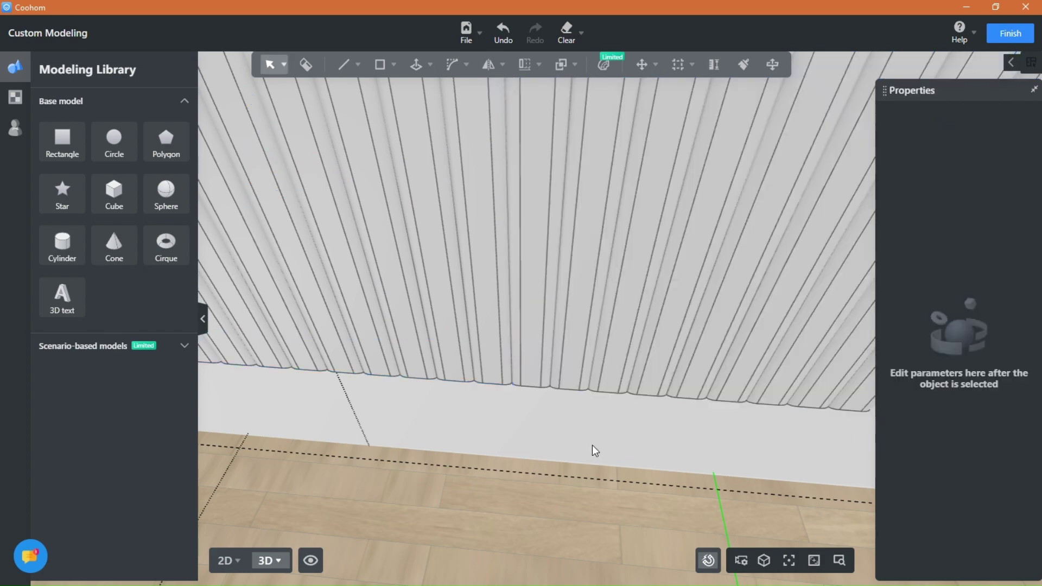
# - Combine the original panel group and its copy into a single group
pyautogui.scroll(-5, 592, 449)
pyautogui.moveTo(484, 464); pyautogui.dragTo(506, 188, button='middle')
pyautogui.click(421, 266)
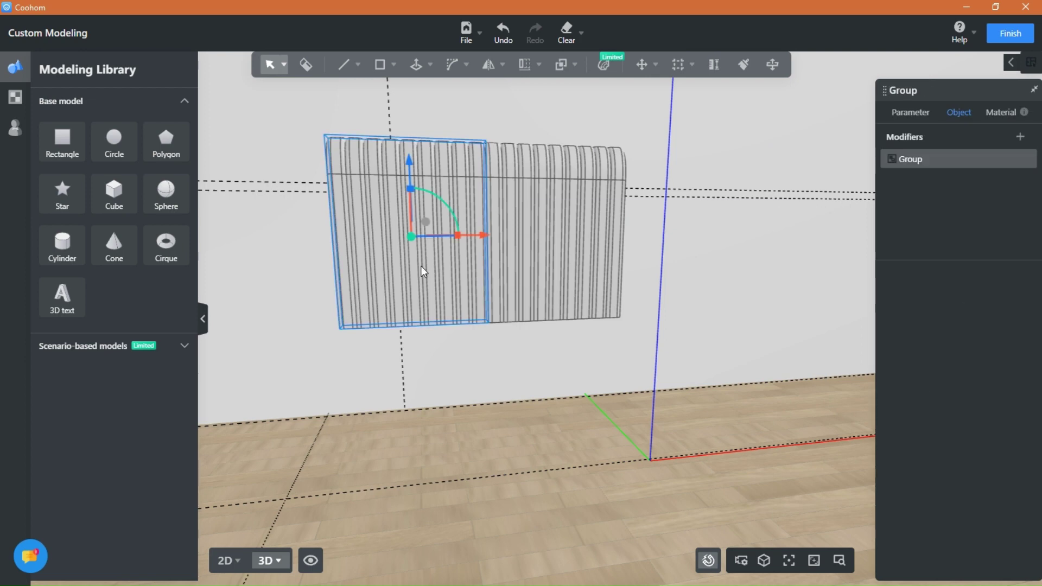
pyautogui.keyDown('shift'); pyautogui.click(556, 300); pyautogui.keyUp('shift')
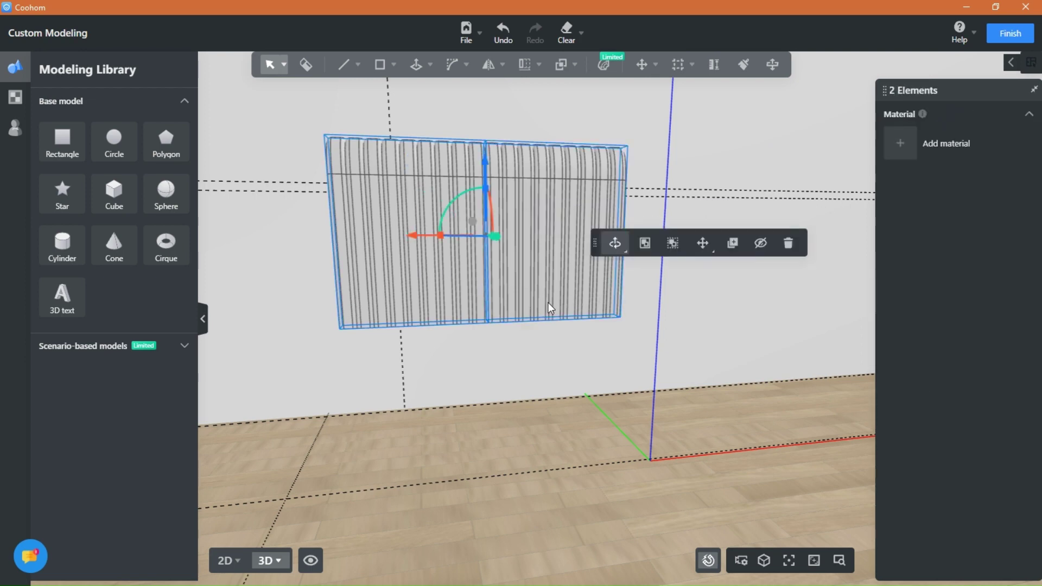
pyautogui.click(644, 244)
pyautogui.click(330, 356)
# - Nudge the combined panel group slightly along the axis perpendicular to the wall
pyautogui.moveTo(413, 359); pyautogui.dragTo(401, 295, button='middle')
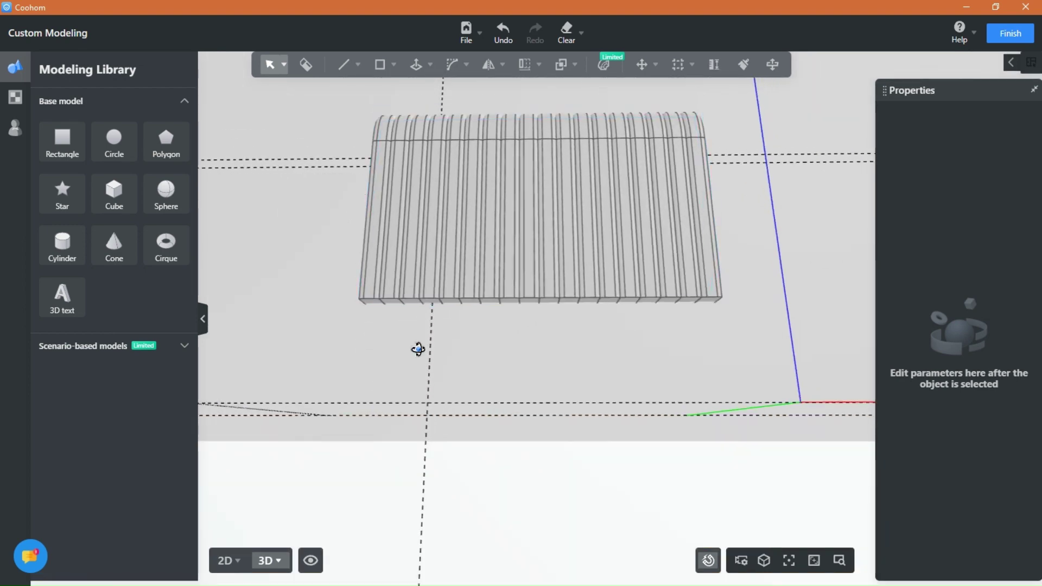
pyautogui.moveTo(418, 349); pyautogui.dragTo(660, 376, button='middle')
pyautogui.click(500, 275)
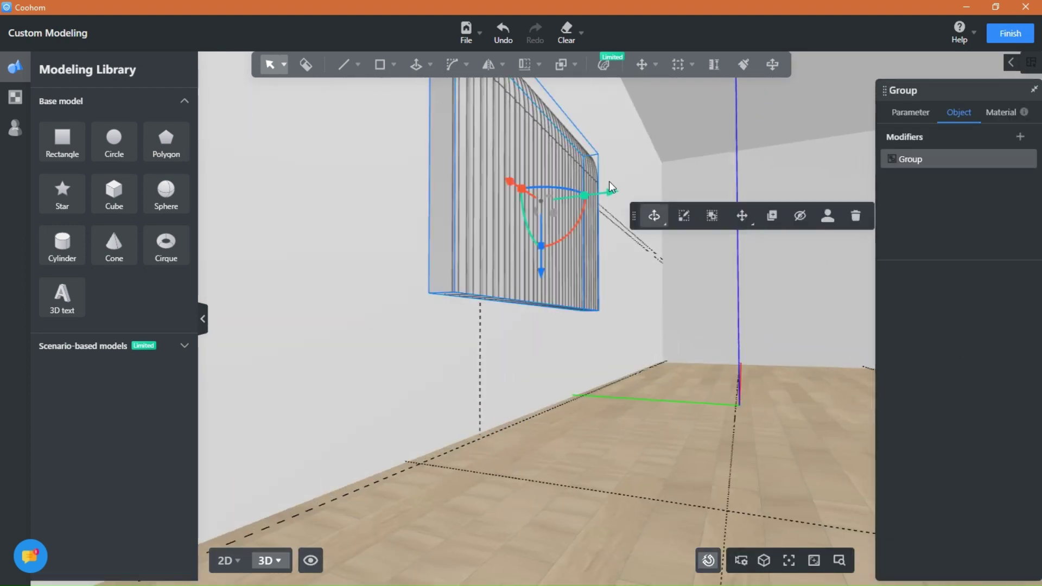
pyautogui.moveTo(612, 196); pyautogui.dragTo(607, 219)
pyautogui.click(565, 383)
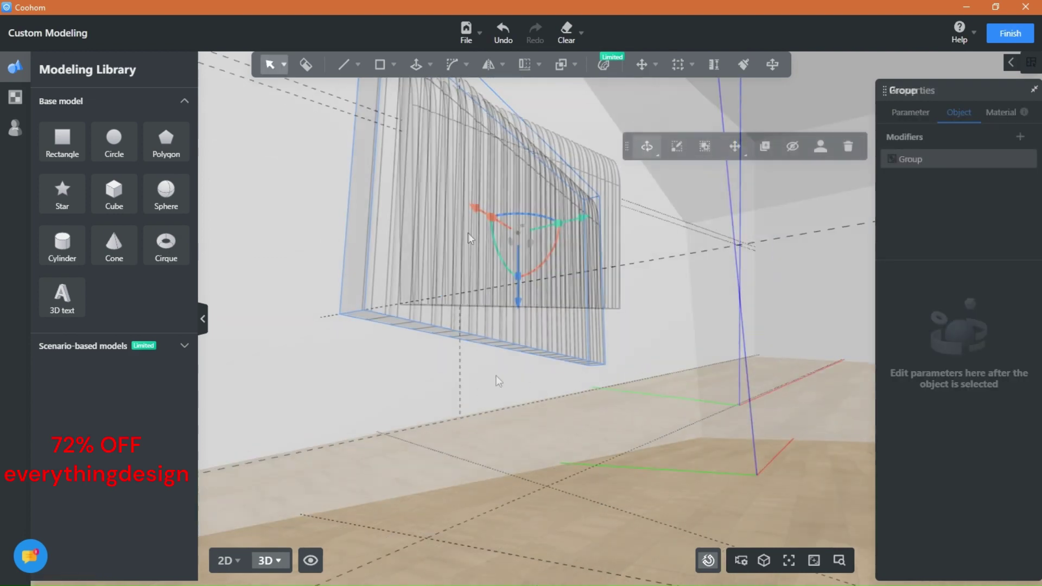
pyautogui.moveTo(421, 72)
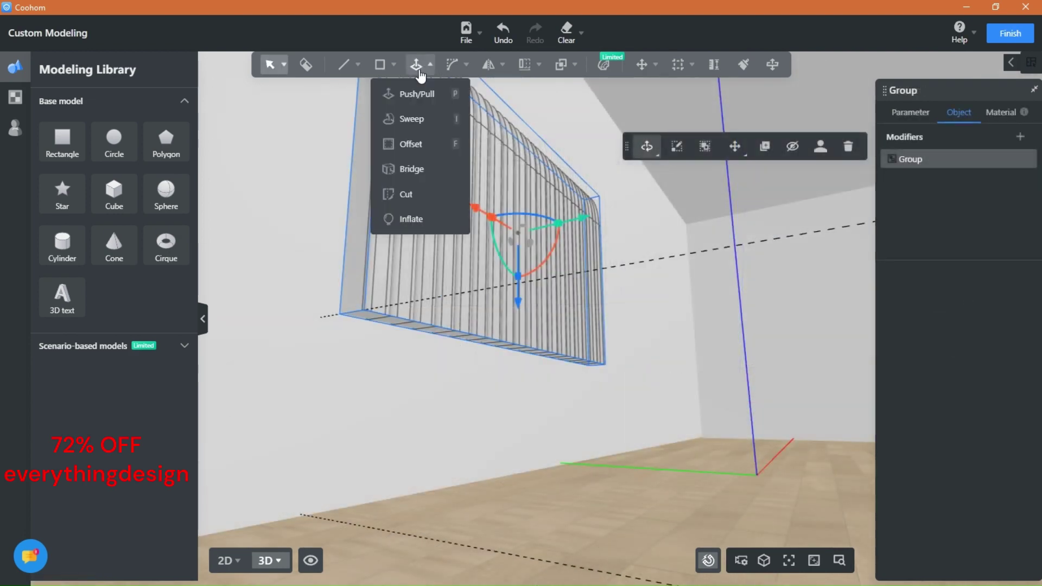
pyautogui.moveTo(384, 73)
pyautogui.click(385, 93)
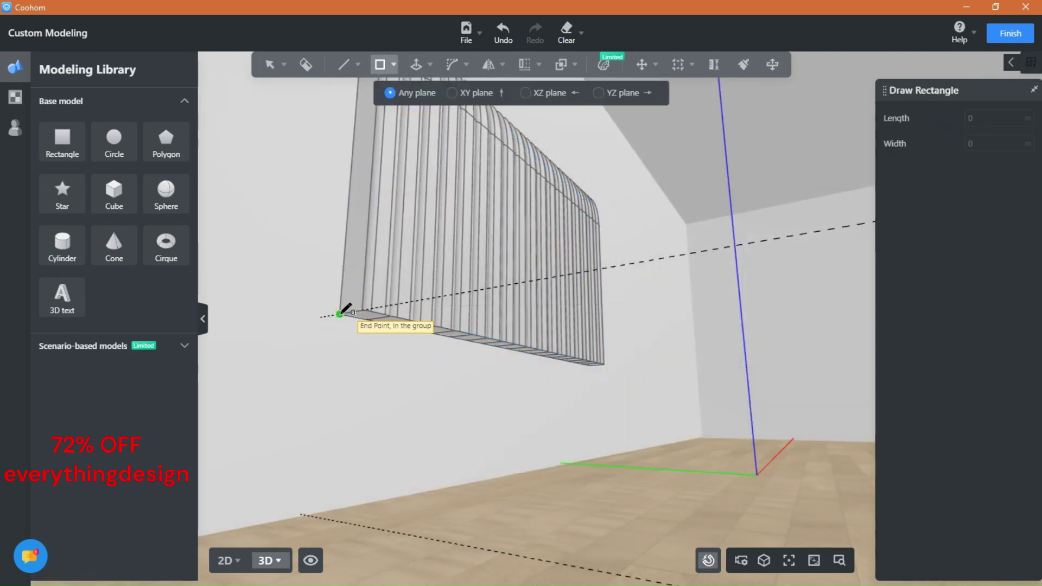
pyautogui.click(339, 313)
pyautogui.scroll(5, 597, 361)
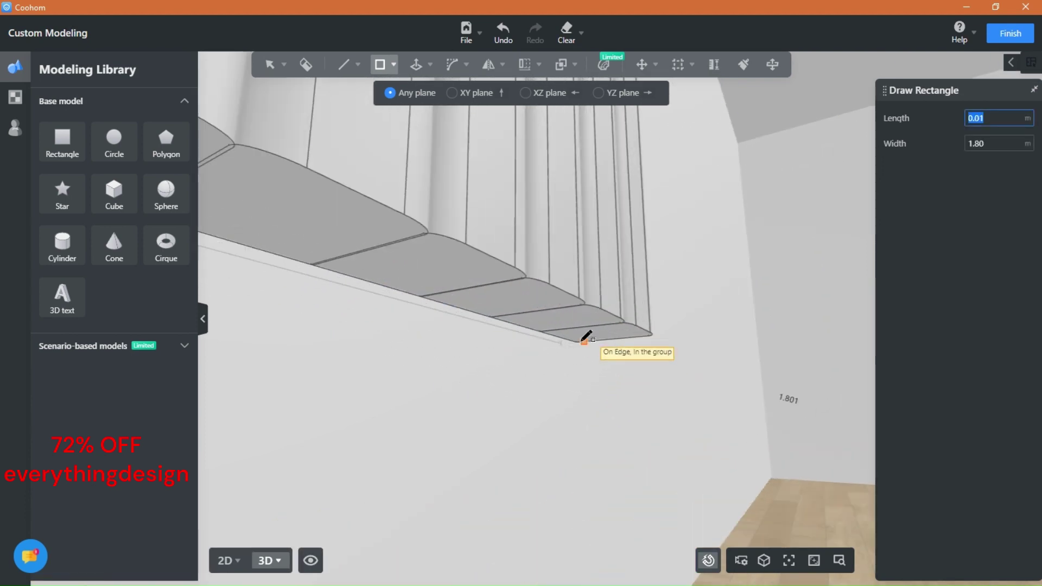
pyautogui.press('Escape')
# - Draw a narrow upright rectangle from the first panel's lower back corner down to the floor as a leg profile
pyautogui.moveTo(481, 474)
pyautogui.mouseDown(button='middle')
pyautogui.moveTo(544, 435)
pyautogui.moveTo(530, 440)
pyautogui.moveTo(527, 427)
pyautogui.moveTo(564, 396)
pyautogui.mouseUp(button='middle')
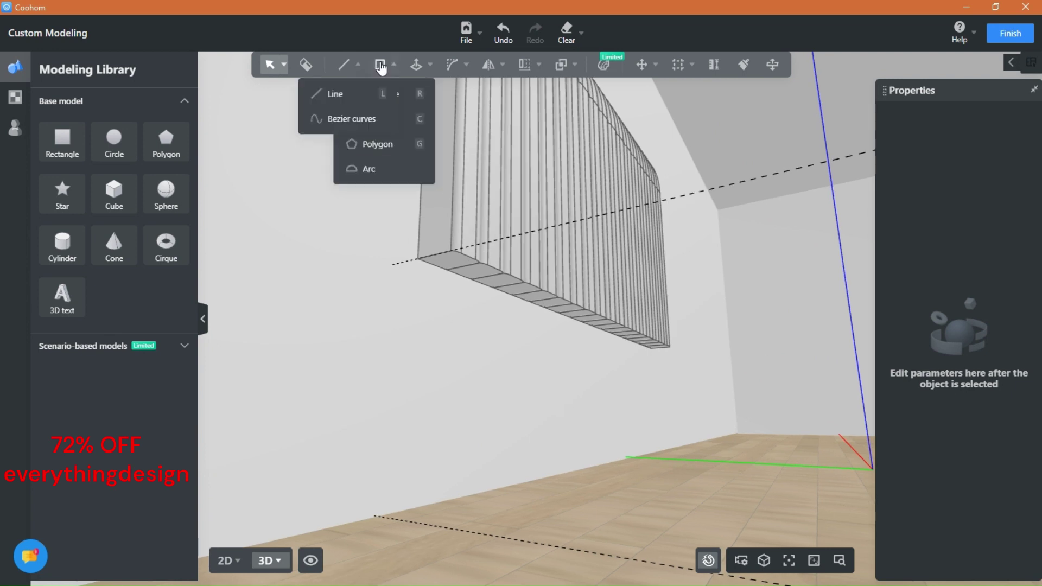
pyautogui.moveTo(383, 65)
pyautogui.click(373, 97)
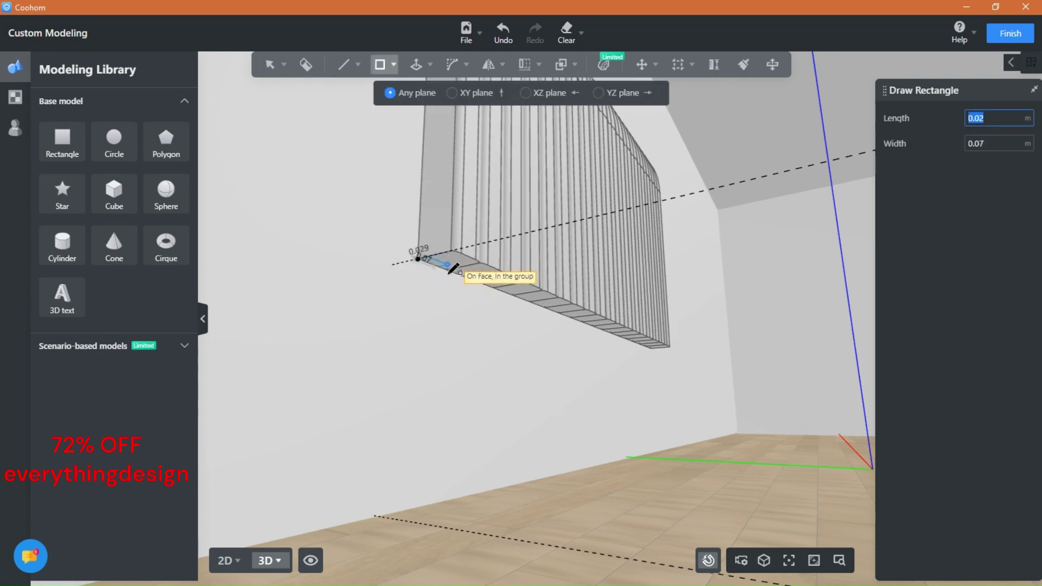
pyautogui.click(438, 526)
pyautogui.press('Escape')
# - Push/Pull the narrow rectangle about 0.04 m sideways to form a solid leg beneath the first panel
pyautogui.moveTo(468, 512); pyautogui.dragTo(516, 271, button='middle')
pyautogui.click(430, 64)
pyautogui.click(407, 93)
pyautogui.click(390, 218)
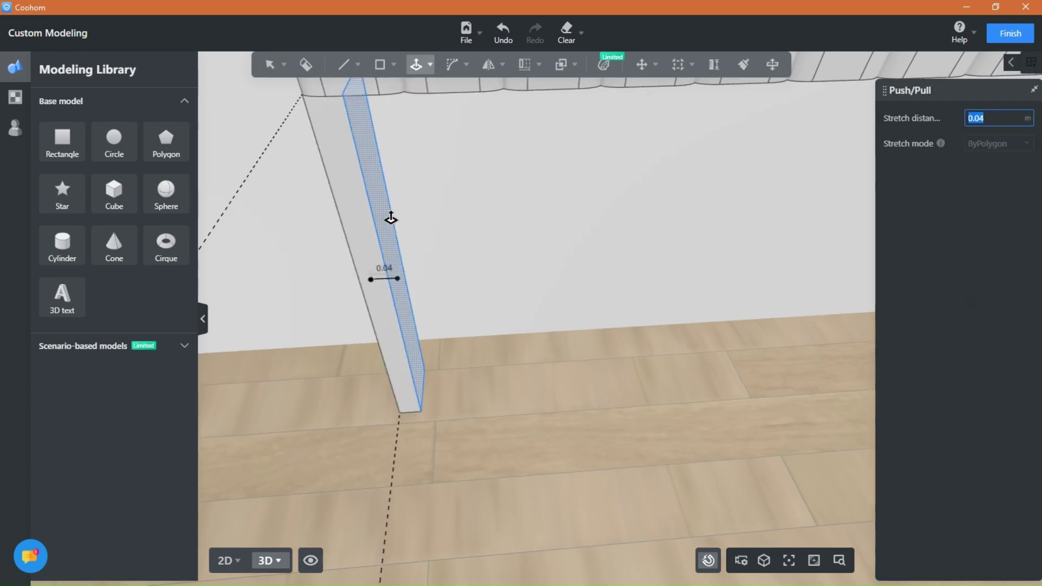
pyautogui.click(390, 218)
pyautogui.moveTo(293, 340); pyautogui.dragTo(488, 325, button='middle')
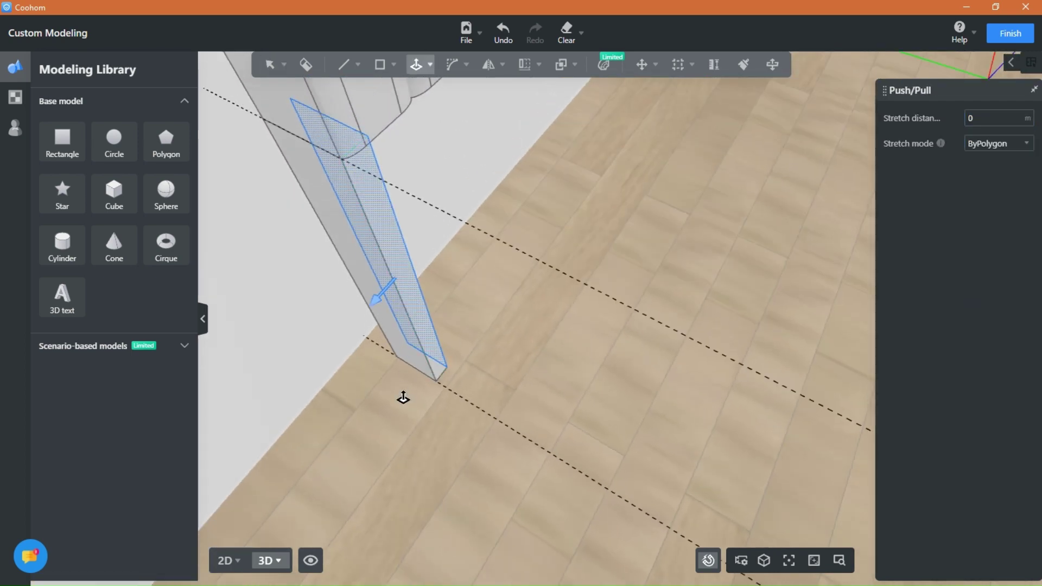
pyautogui.moveTo(403, 398); pyautogui.dragTo(385, 285, button='middle')
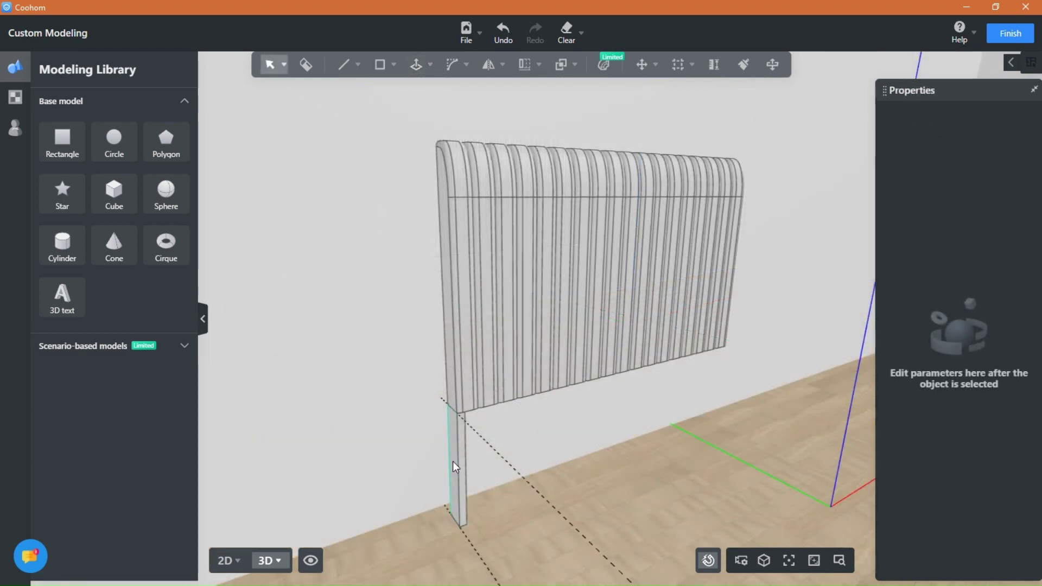
# - Select all faces of the leg and group them into one object
pyautogui.click(455, 462)
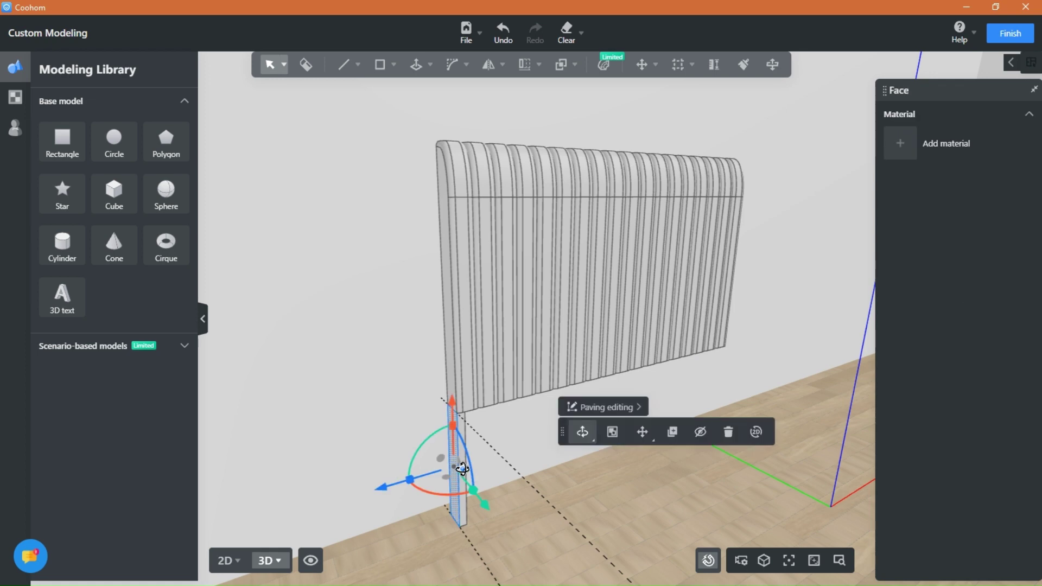
pyautogui.scroll(5, 455, 461)
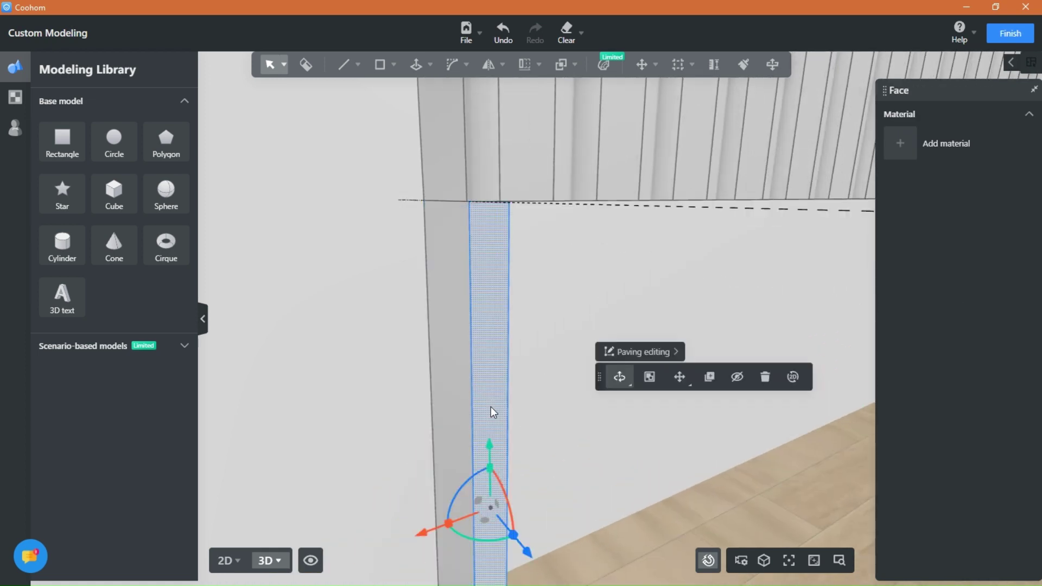
pyautogui.tripleClick(491, 411)
pyautogui.click(627, 360)
pyautogui.moveTo(651, 380); pyautogui.dragTo(611, 487, button='right')
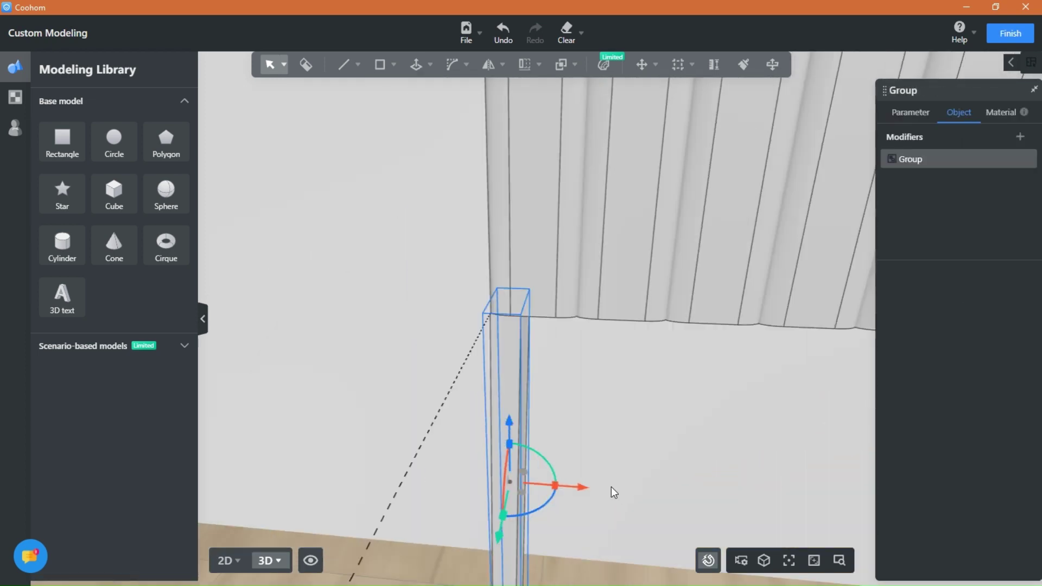
# - Copy the leg group along the wall to the opposite lower end of the panel row
pyautogui.scroll(-3, 610, 487)
pyautogui.moveTo(548, 342); pyautogui.dragTo(464, 425, button='right')
pyautogui.scroll(-3, 501, 394)
pyautogui.moveTo(592, 421); pyautogui.dragTo(532, 420, button='middle')
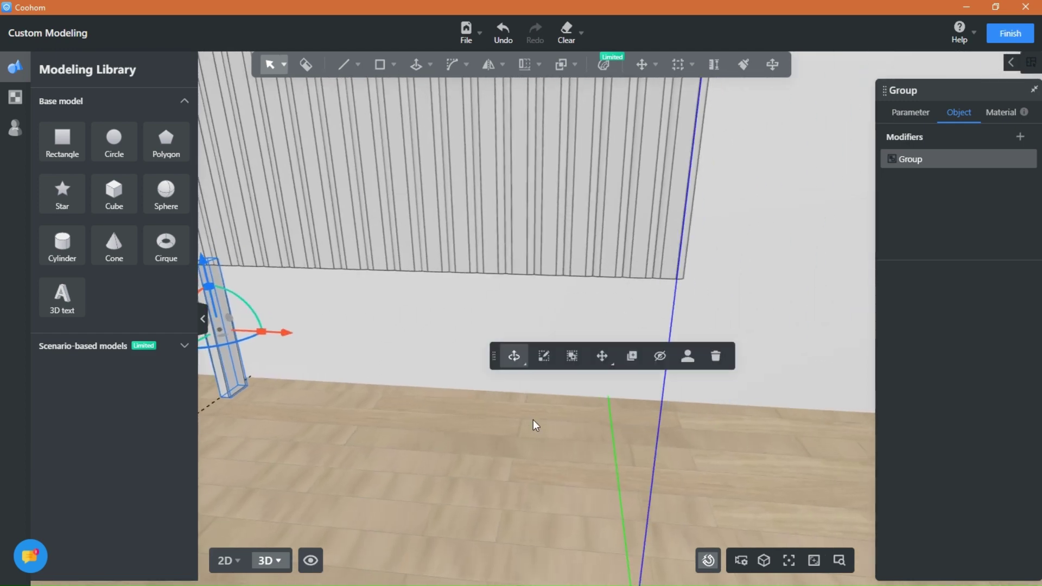
pyautogui.click(630, 360)
pyautogui.moveTo(380, 317); pyautogui.dragTo(515, 352, button='middle')
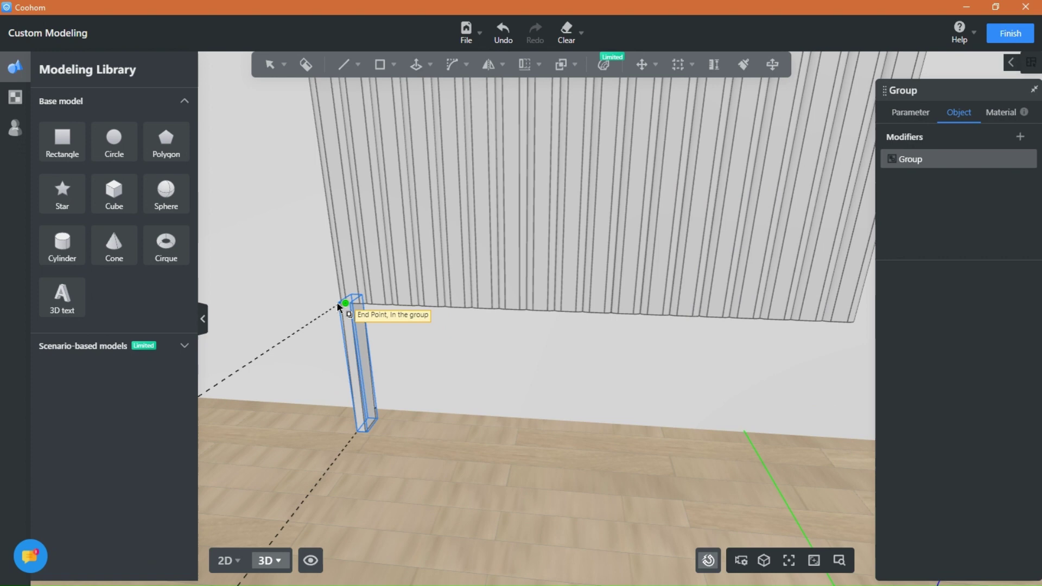
pyautogui.click(350, 303)
pyautogui.moveTo(755, 392); pyautogui.dragTo(398, 393, button='middle')
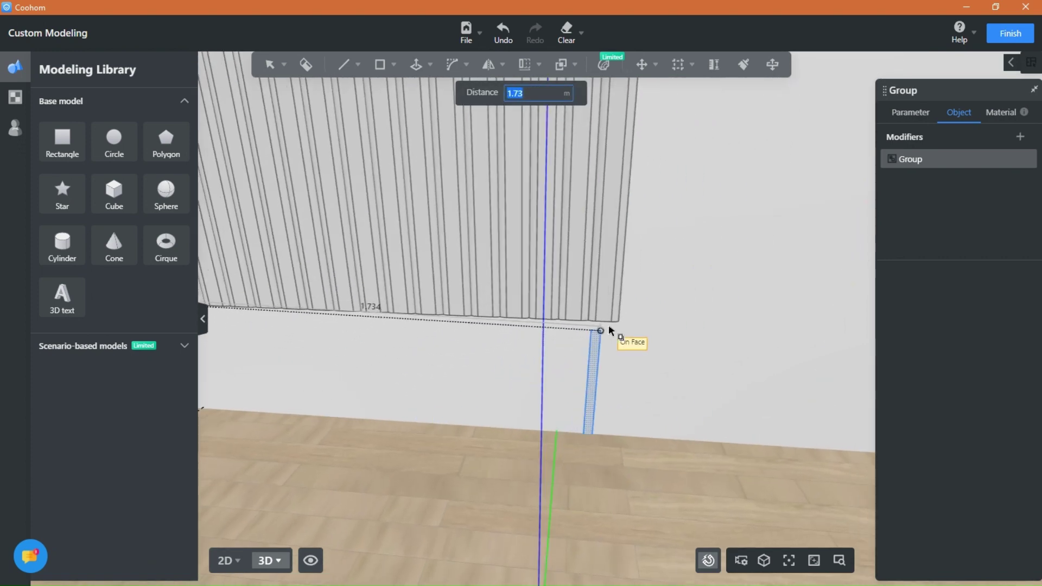
pyautogui.scroll(1, 621, 321)
pyautogui.scroll(4, 597, 326)
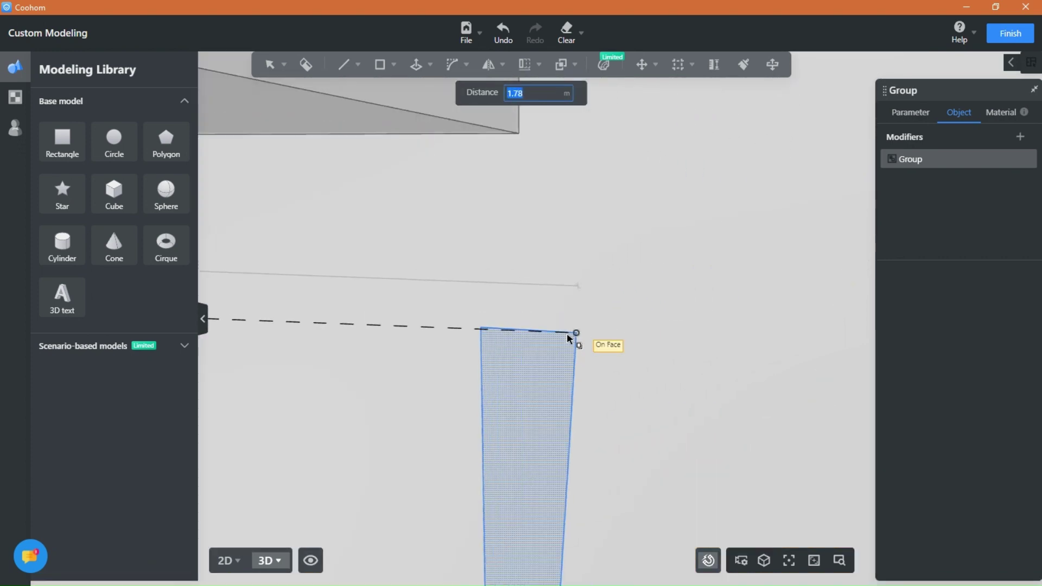
pyautogui.click(551, 337)
pyautogui.moveTo(640, 435); pyautogui.dragTo(265, 524, button='right')
pyautogui.scroll(-6, 553, 451)
# - Clear all reference lines from the model, keeping the panels and legs
pyautogui.moveTo(562, 50)
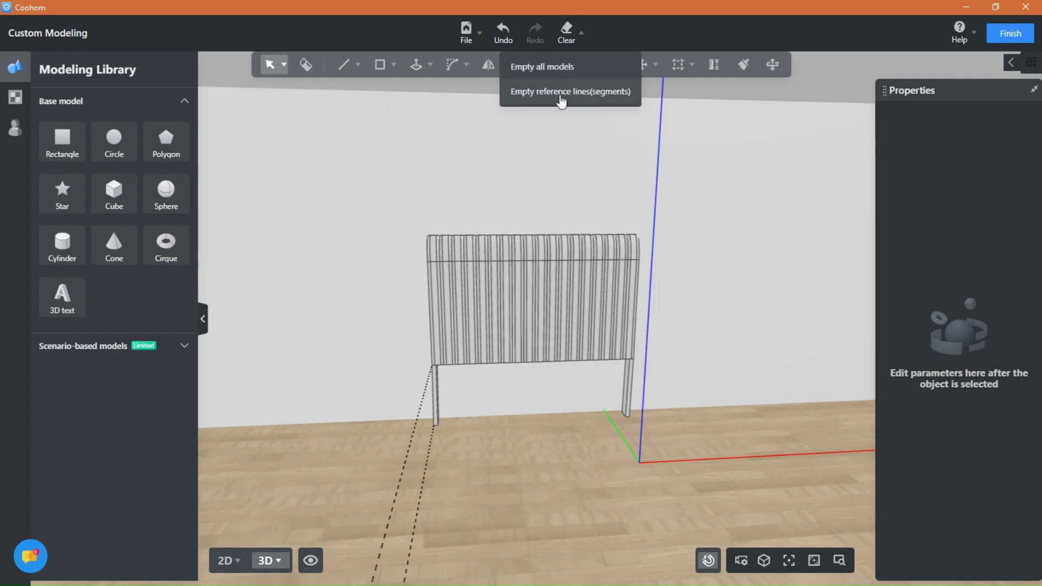
pyautogui.click(567, 89)
pyautogui.click(638, 295)
pyautogui.moveTo(642, 462); pyautogui.dragTo(662, 453, button='right')
pyautogui.scroll(-2, 487, 529)
pyautogui.moveTo(525, 523); pyautogui.dragTo(562, 496, button='right')
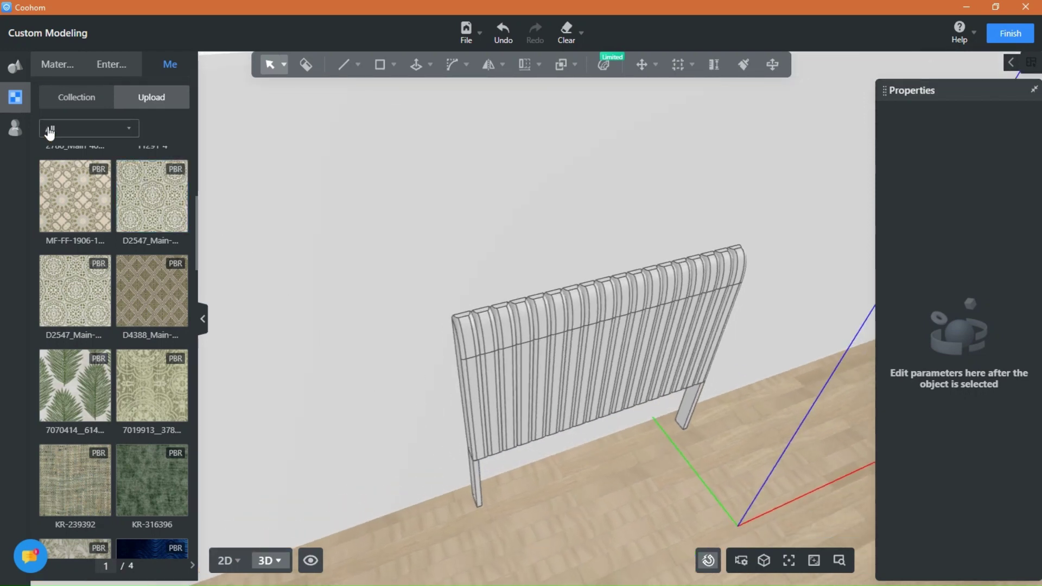
# - Open the Fabric category of the common materials in the material library
pyautogui.click(15, 96)
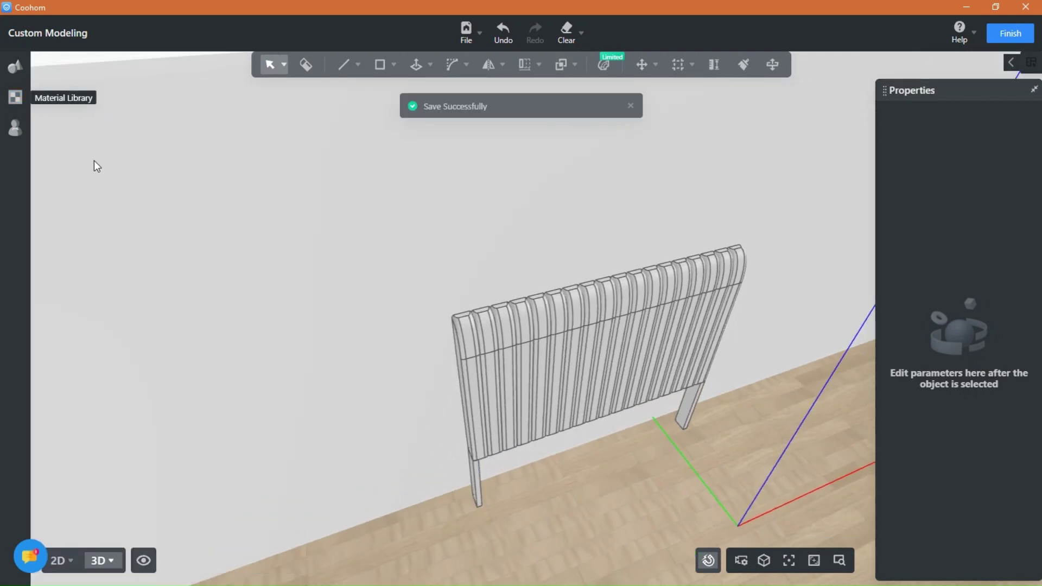
pyautogui.click(16, 97)
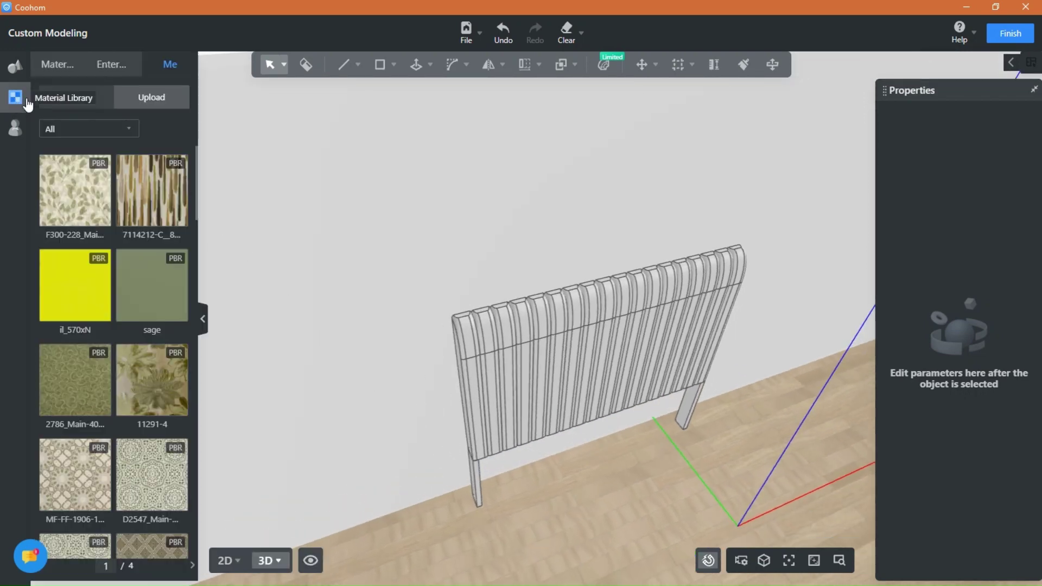
pyautogui.click(51, 67)
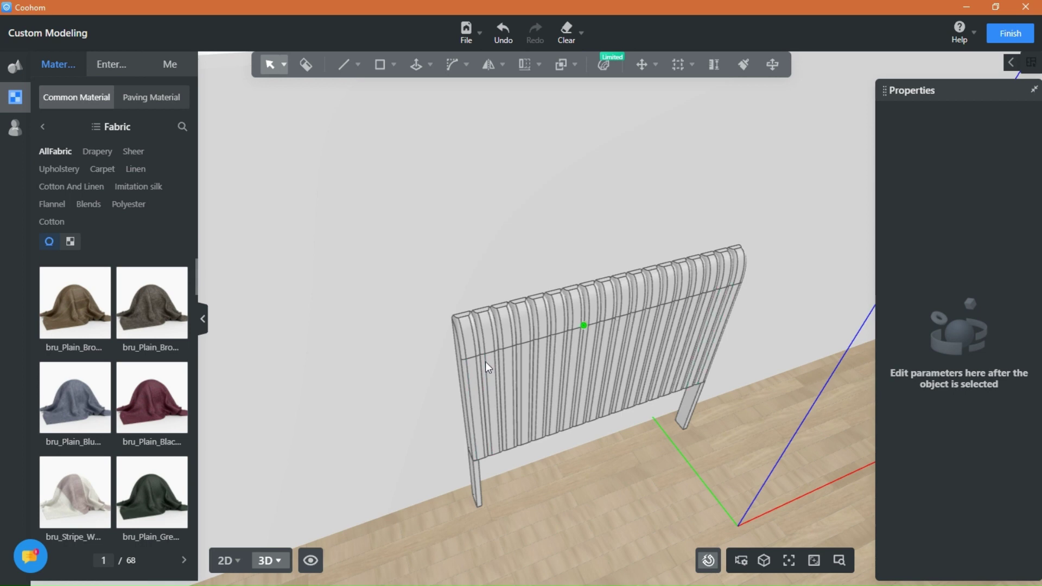
# - Select all connected faces of the channelled headboard, combine them into one face set and apply a plain white textured fabric
pyautogui.scroll(2, 579, 473)
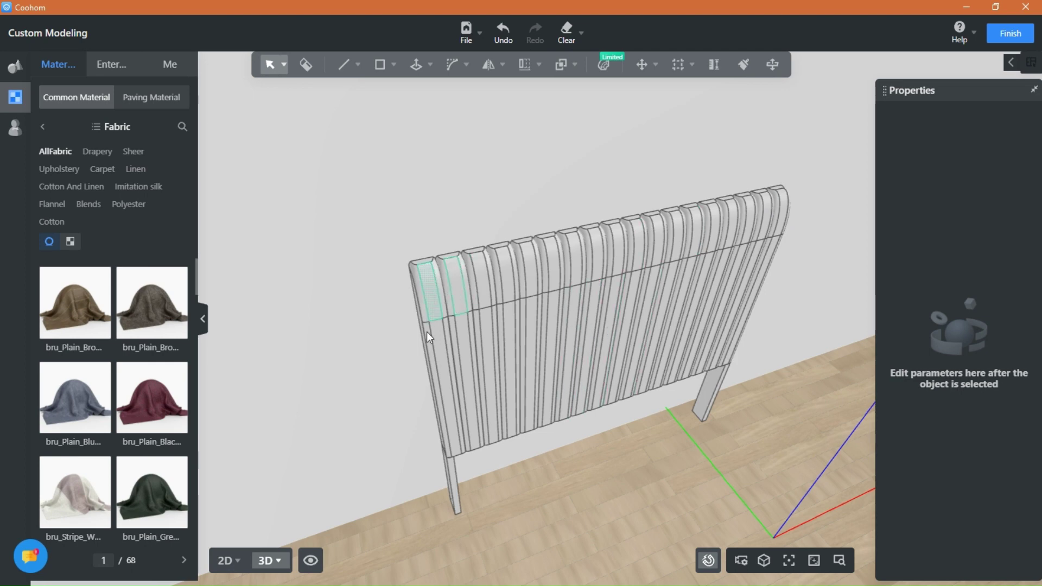
pyautogui.moveTo(565, 208); pyautogui.dragTo(470, 243, button='middle')
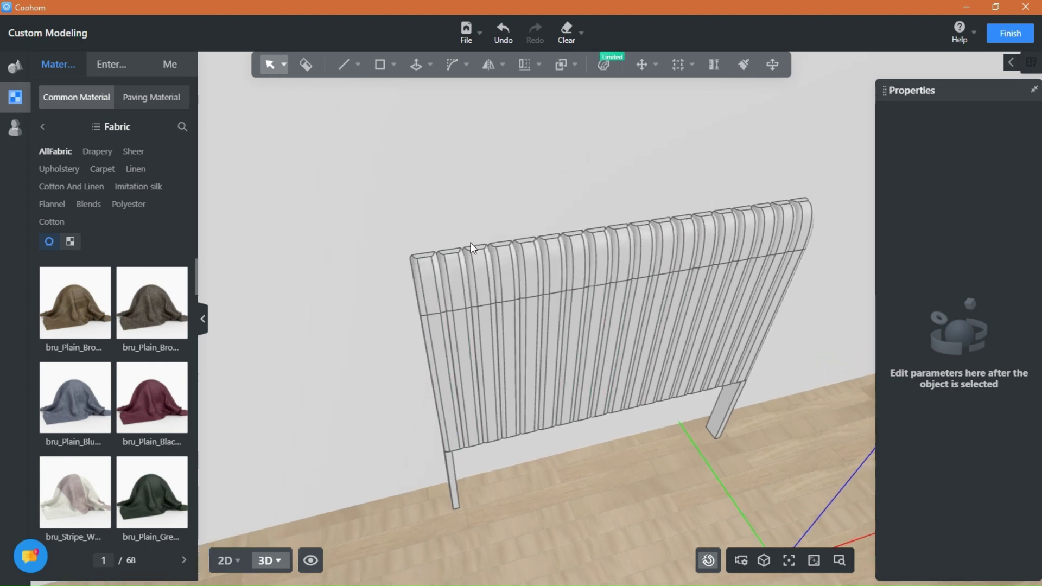
pyautogui.click(429, 288)
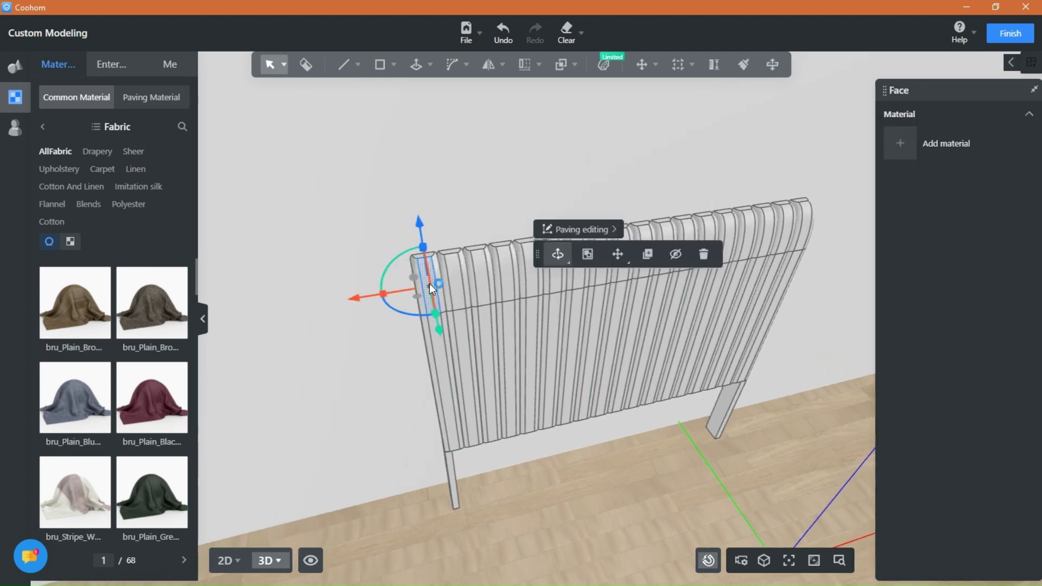
pyautogui.scroll(4, 432, 293)
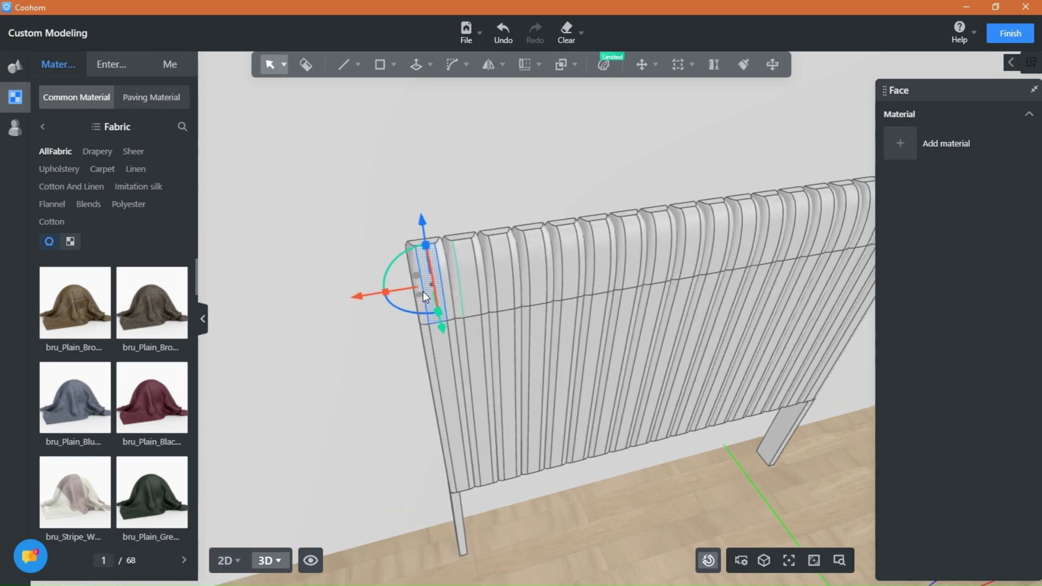
pyautogui.scroll(2, 431, 292)
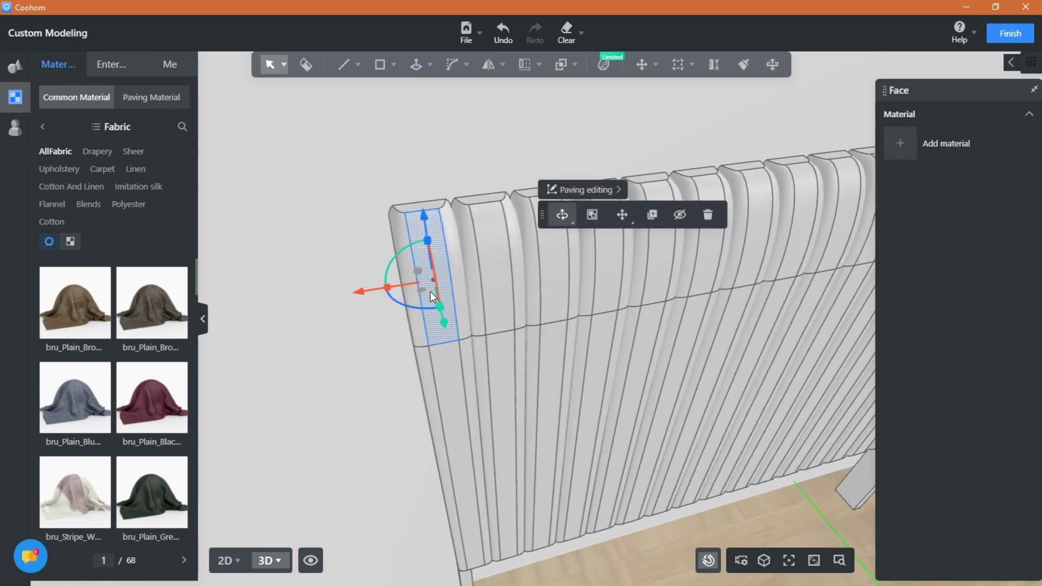
pyautogui.doubleClick(431, 297)
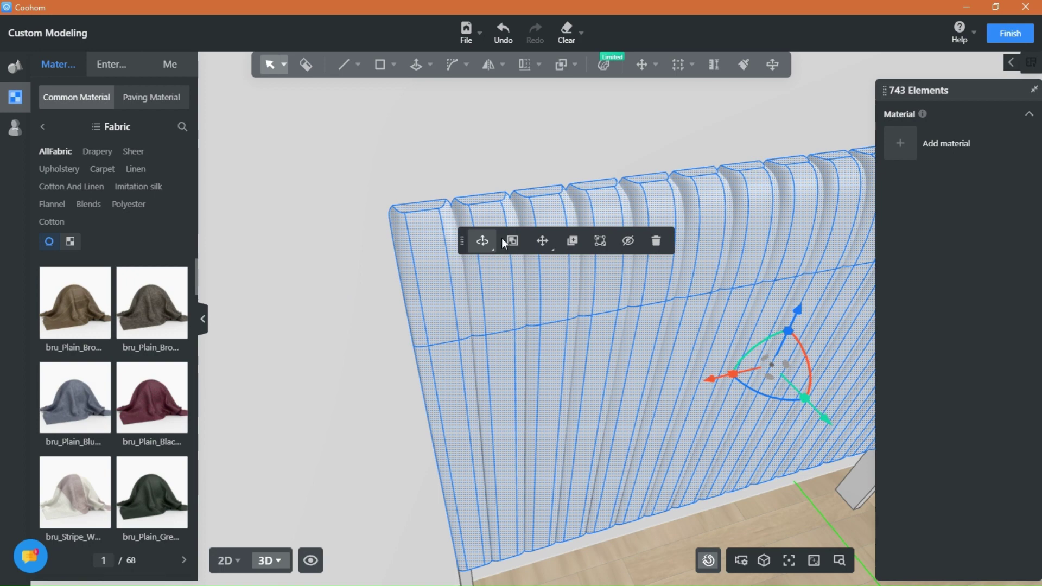
pyautogui.click(599, 244)
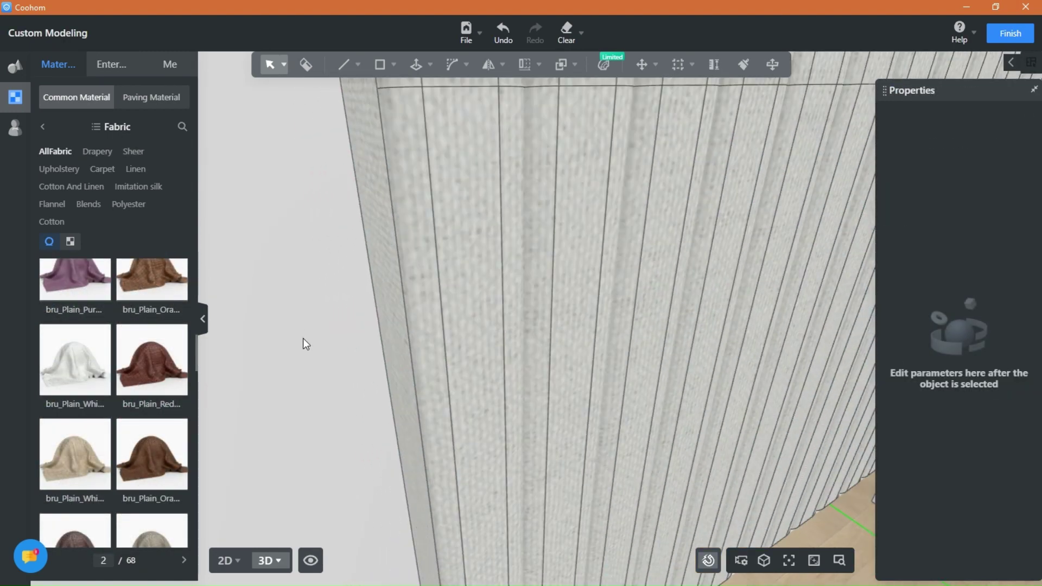
# - Set the texture scale of the headboard's white fabric to 80 in both U and V
pyautogui.scroll(-5, 303, 343)
pyautogui.click(396, 284)
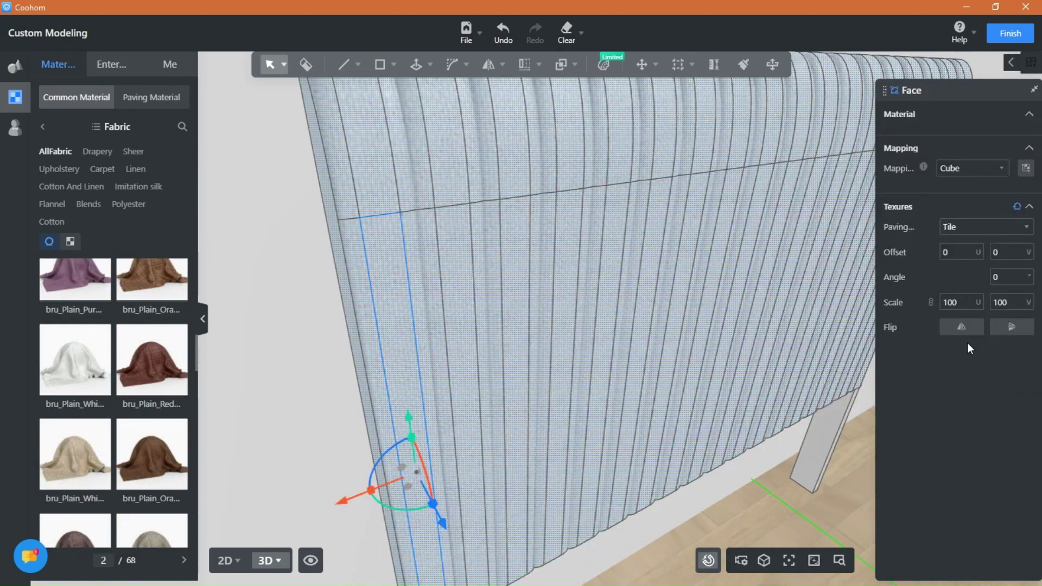
pyautogui.click(960, 364)
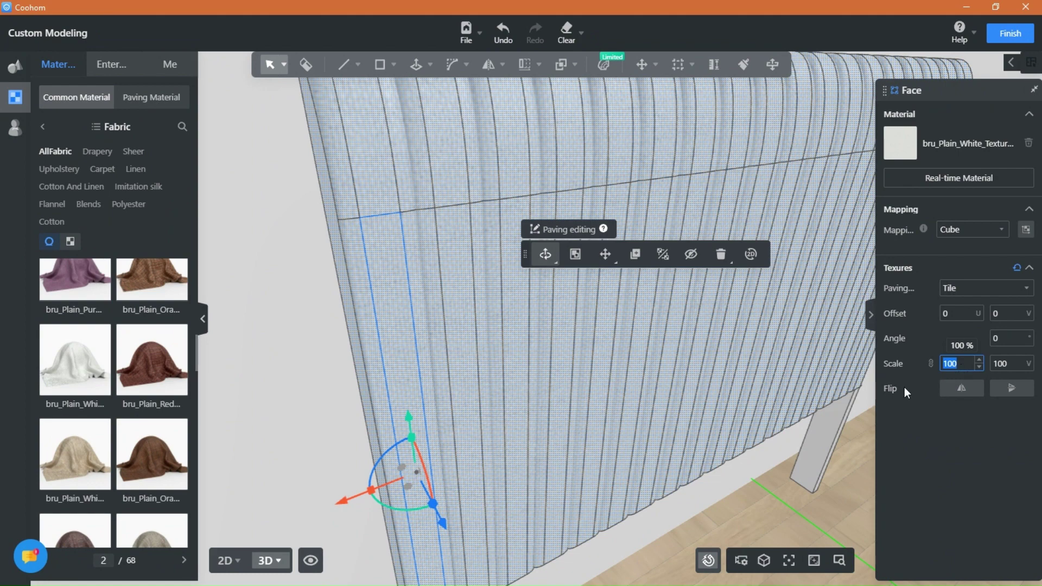
pyautogui.write('80')
pyautogui.press('Return')
pyautogui.scroll(-3, 326, 409)
pyautogui.scroll(-1, 326, 409)
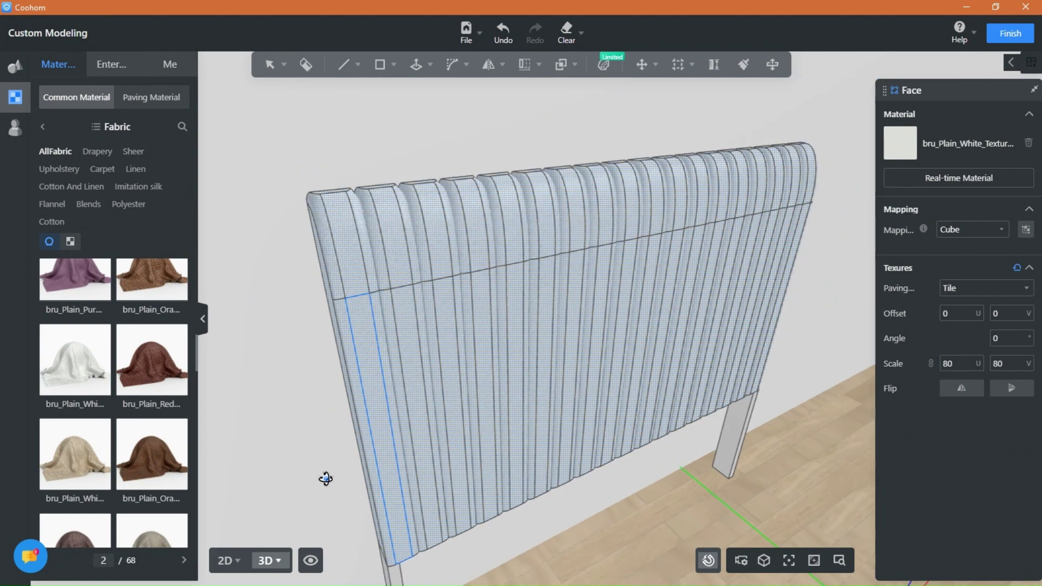
pyautogui.click(326, 479)
# - Open the Wood category of the common materials and browse to the light high-gloss oak
pyautogui.moveTo(603, 507); pyautogui.dragTo(616, 369, button='middle')
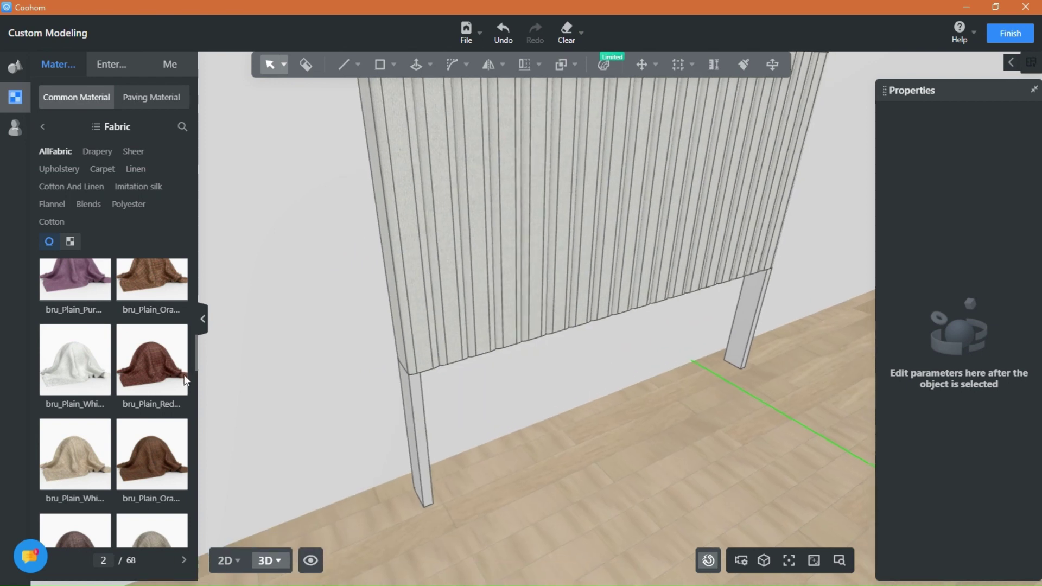
pyautogui.click(44, 130)
pyautogui.click(122, 154)
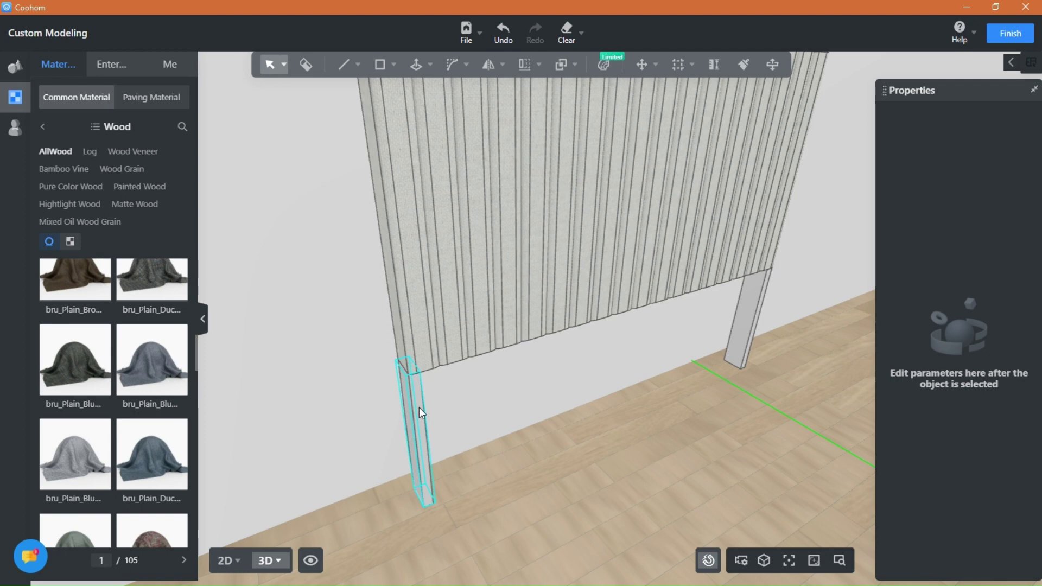
pyautogui.moveTo(98, 432)
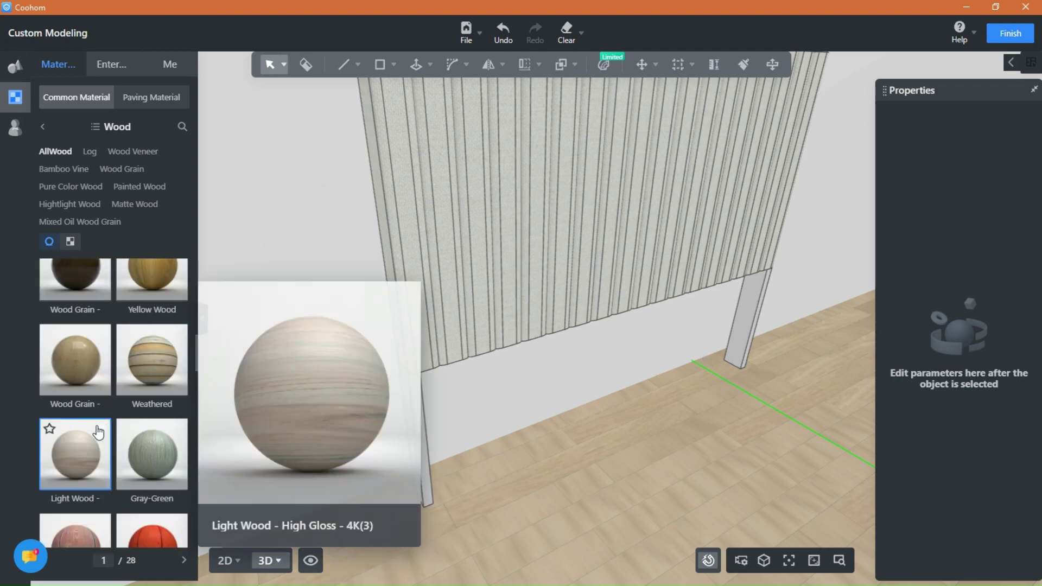
pyautogui.scroll(-20, 96, 428)
pyautogui.scroll(4, 97, 431)
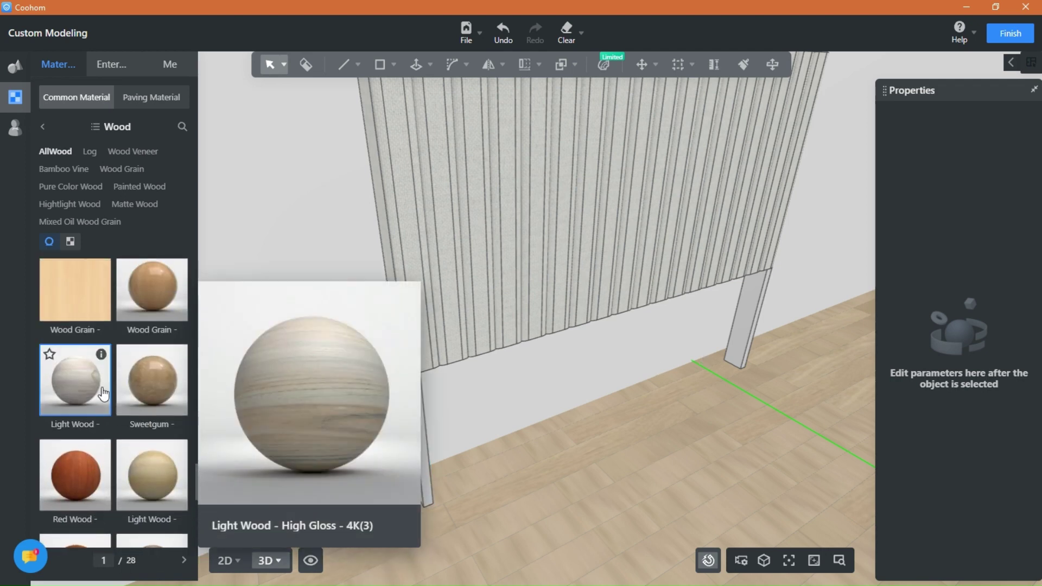
pyautogui.scroll(-3, 103, 393)
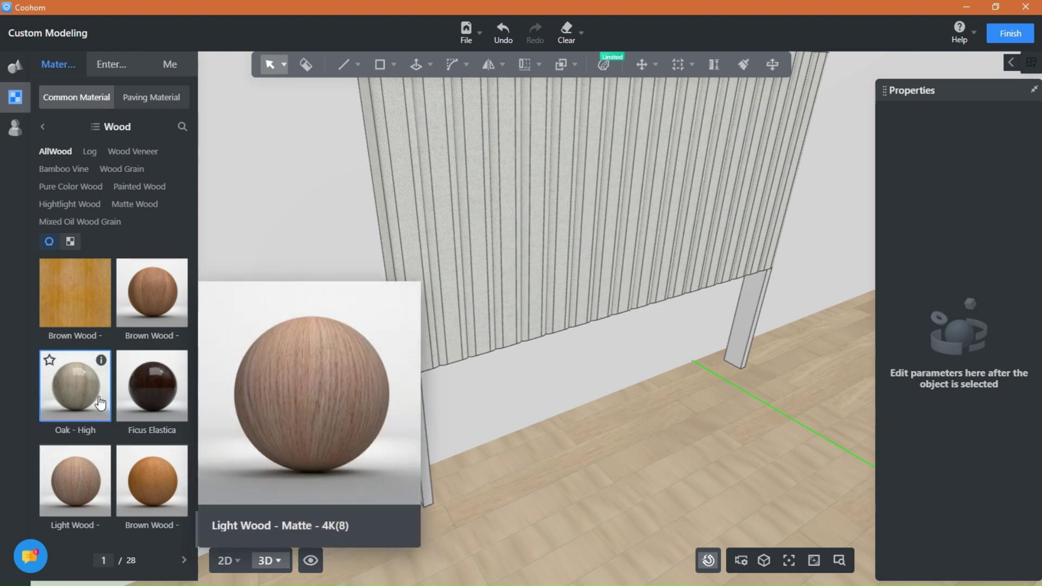
# - Apply the Oak - High Gloss - 4K(5) wood material to both headboard legs
pyautogui.click(422, 452)
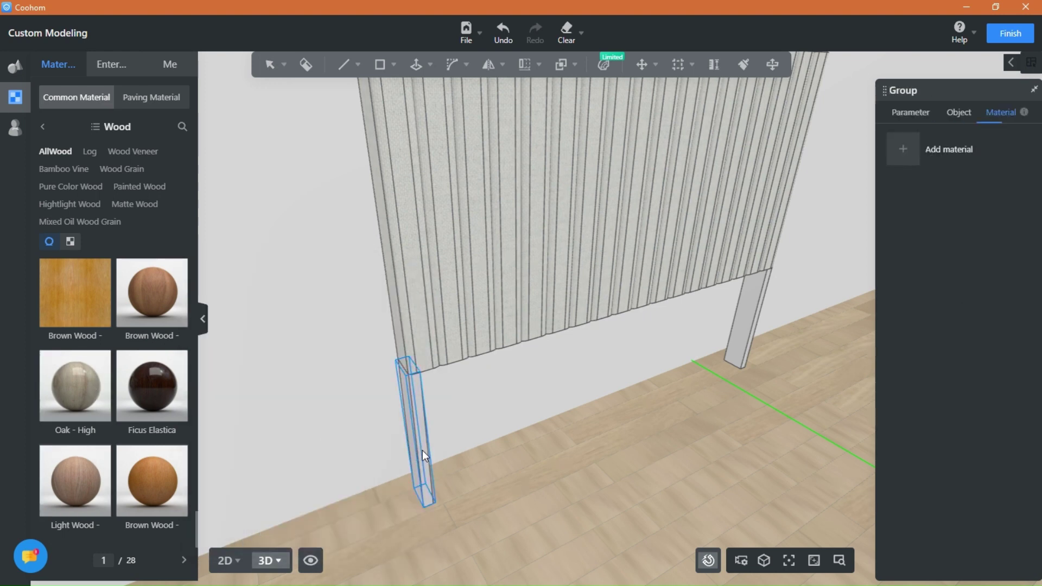
pyautogui.click(87, 400)
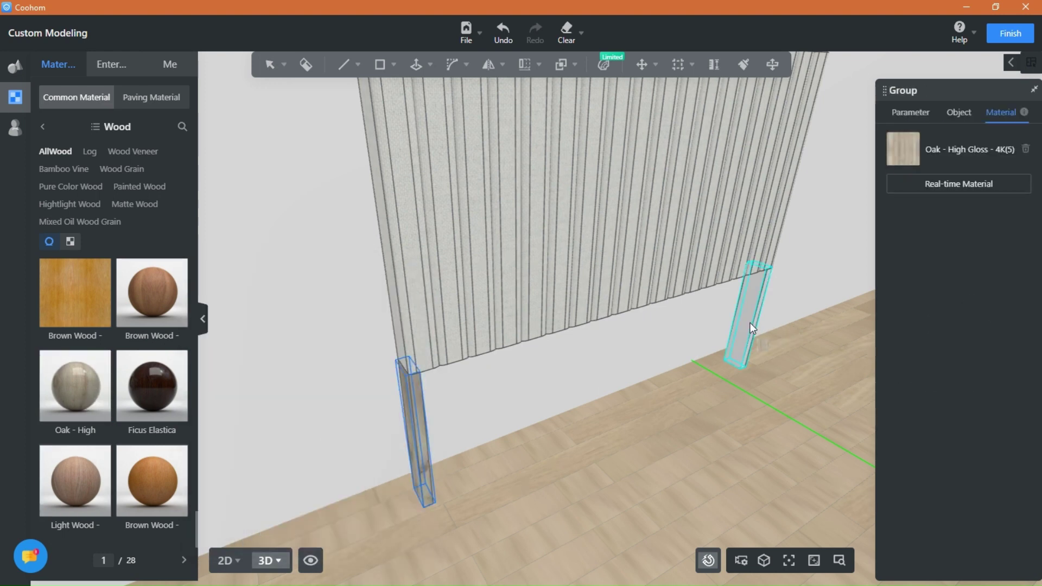
pyautogui.rightClick(673, 406)
pyautogui.scroll(-4, 645, 412)
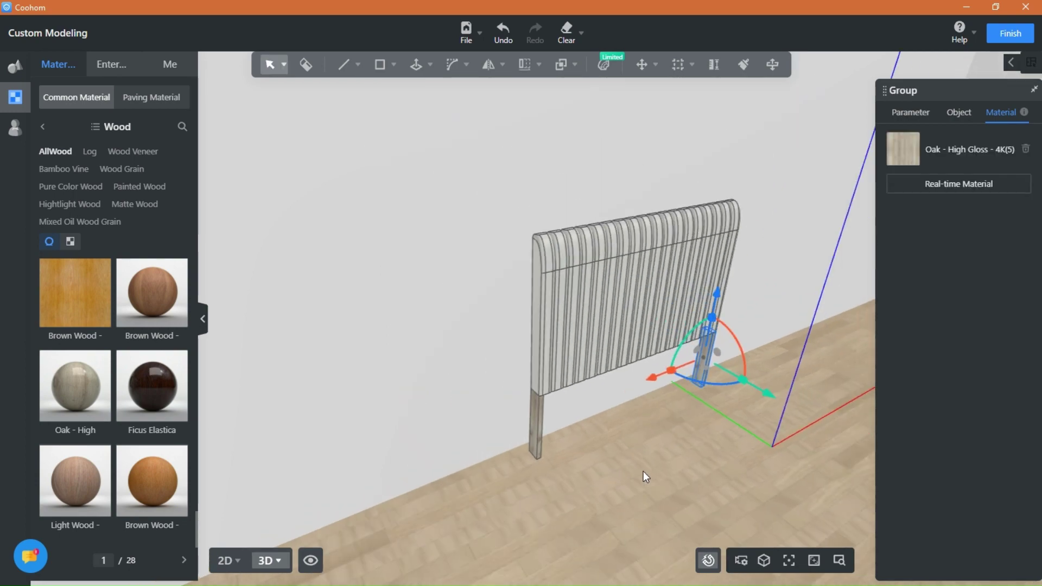
# - Finish the headboard model and start a new custom modeling session in the same room
pyautogui.click(643, 471)
pyautogui.moveTo(643, 471); pyautogui.dragTo(598, 498, button='right')
pyautogui.moveTo(597, 499); pyautogui.dragTo(669, 464)
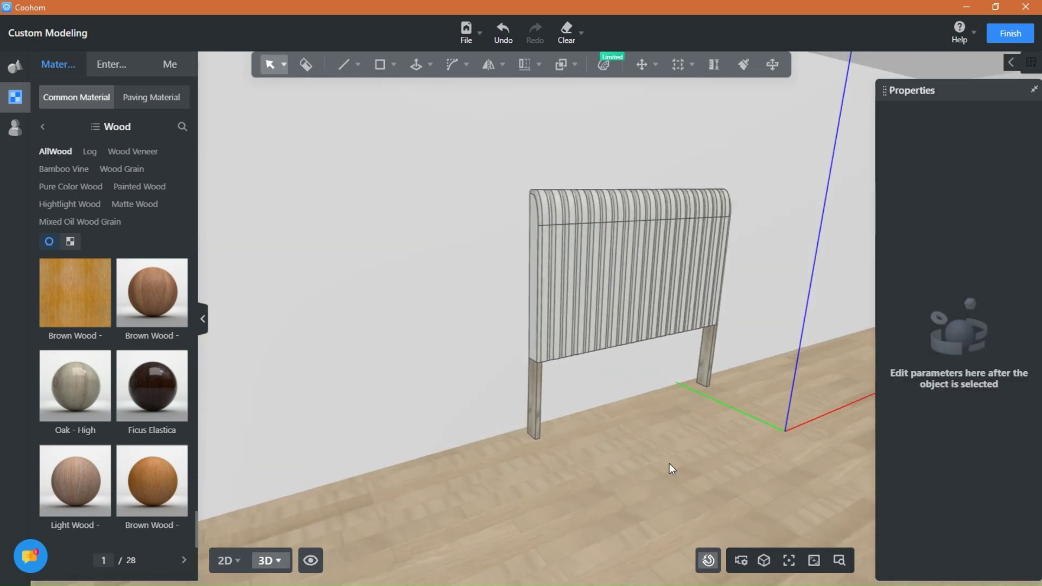
pyautogui.moveTo(528, 430); pyautogui.dragTo(607, 460)
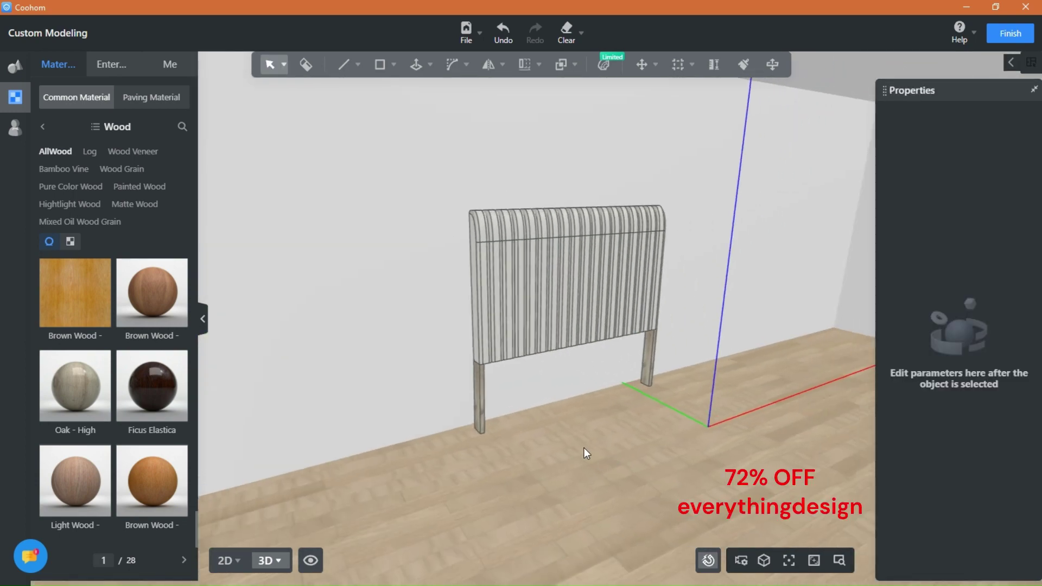
pyautogui.click(999, 39)
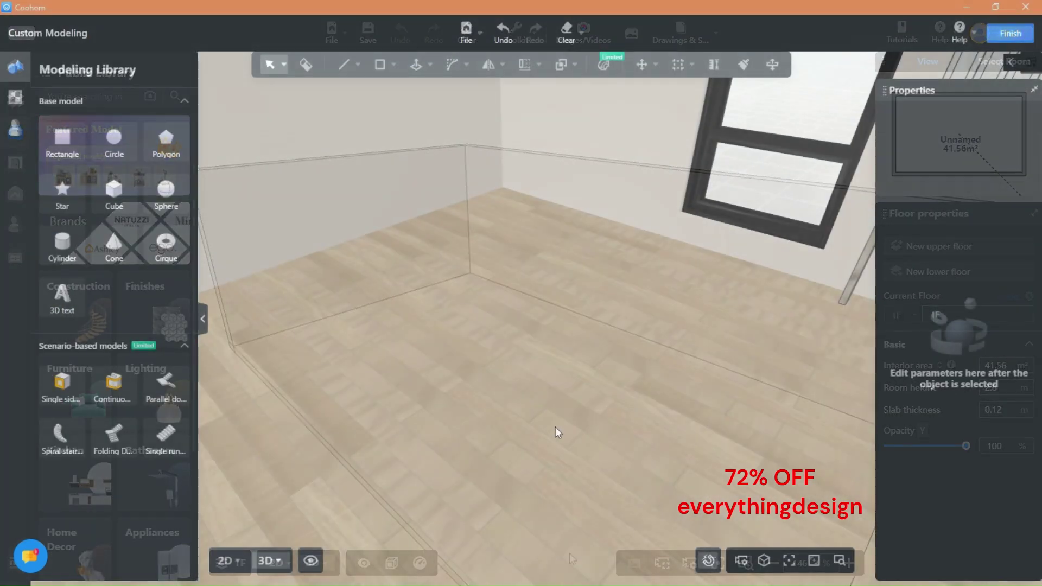
# - Draw a roughly square rectangle on the open floor area in front of the window wall
pyautogui.moveTo(555, 427)
pyautogui.mouseDown()
pyautogui.moveTo(506, 413)
pyautogui.moveTo(539, 427)
pyautogui.mouseUp()
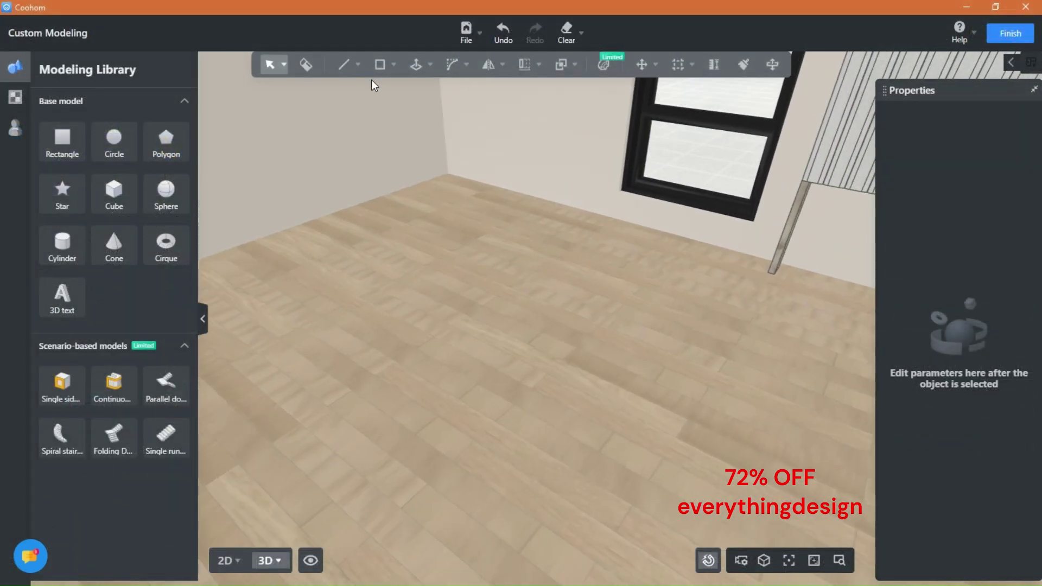
pyautogui.click(393, 64)
pyautogui.click(383, 103)
pyautogui.click(447, 330)
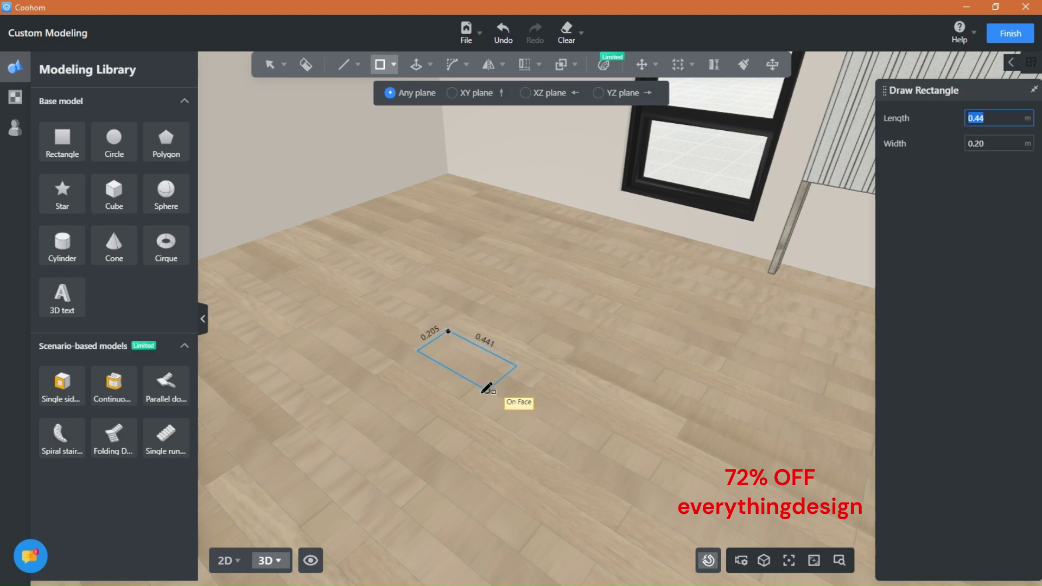
pyautogui.click(451, 381)
pyautogui.press('Escape')
# - Round all four corners of the square face on the floor with one common radius
pyautogui.scroll(3, 465, 423)
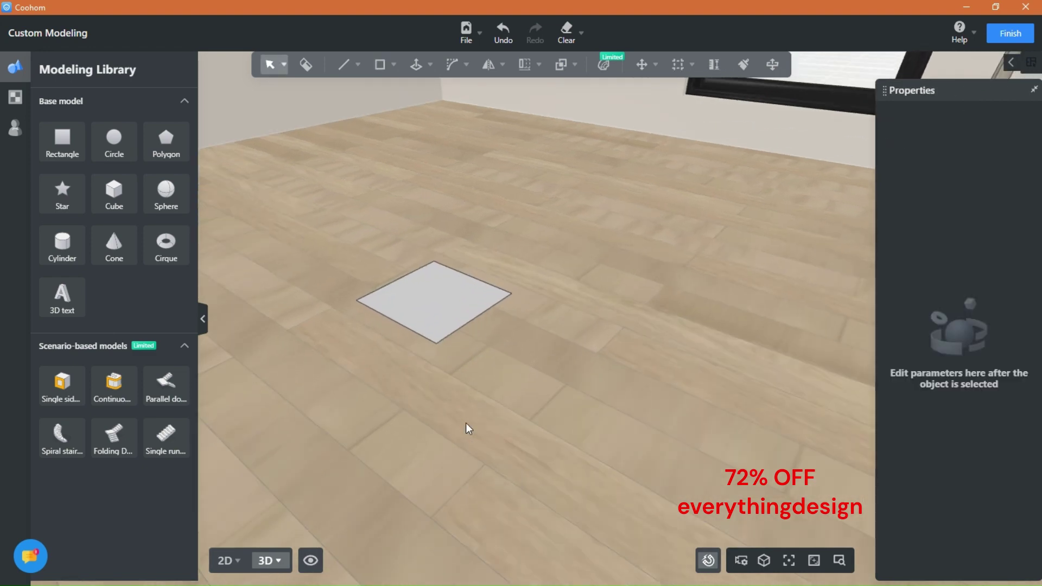
pyautogui.moveTo(455, 418); pyautogui.dragTo(608, 417, button='middle')
pyautogui.moveTo(607, 416); pyautogui.dragTo(544, 418)
pyautogui.click(465, 64)
pyautogui.click(449, 96)
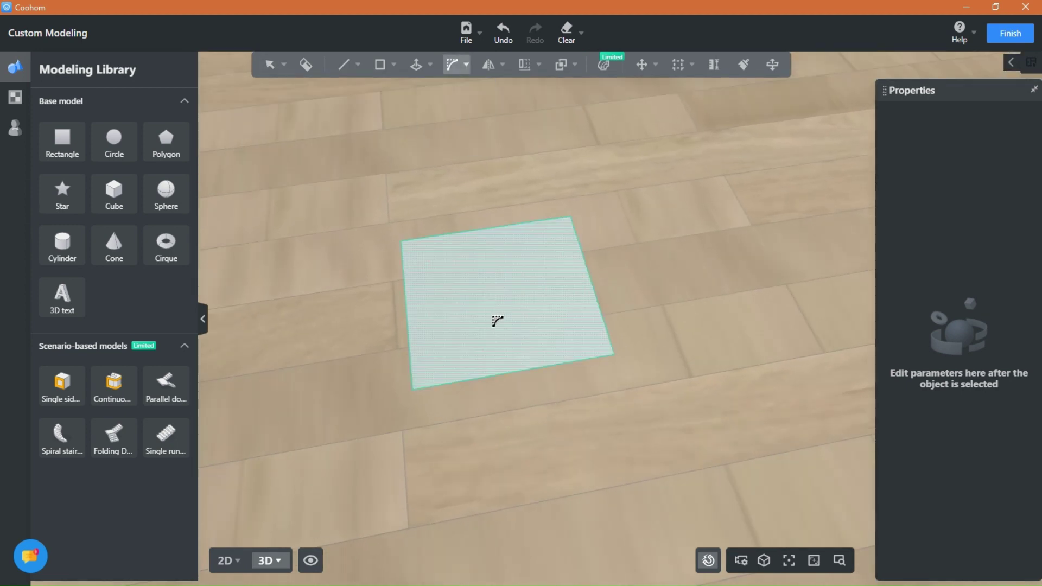
pyautogui.click(496, 317)
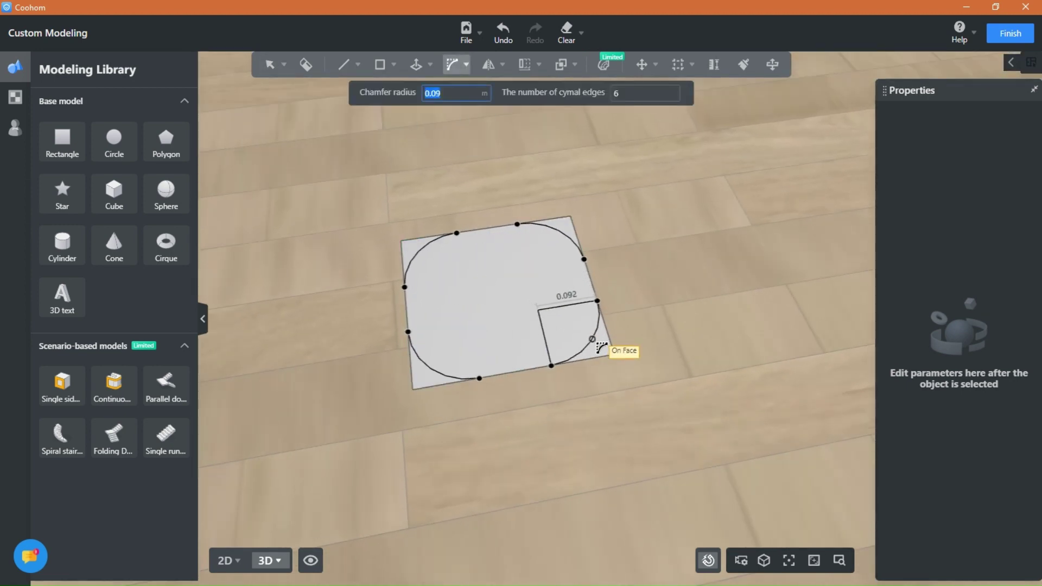
pyautogui.click(592, 406)
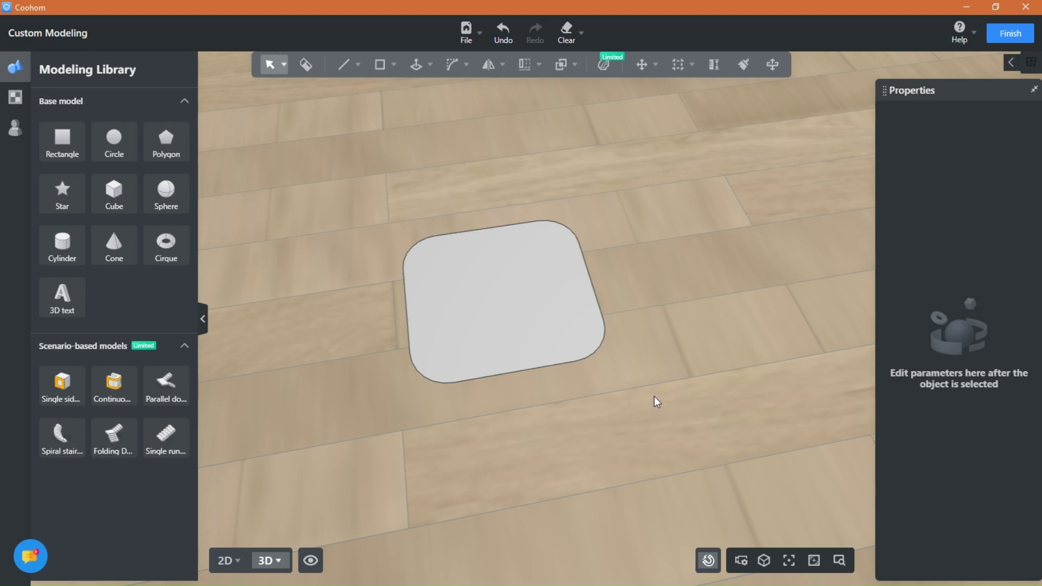
# - Rotate the rounded square face upright so that it stands vertically on the floor
pyautogui.moveTo(718, 408); pyautogui.dragTo(520, 274)
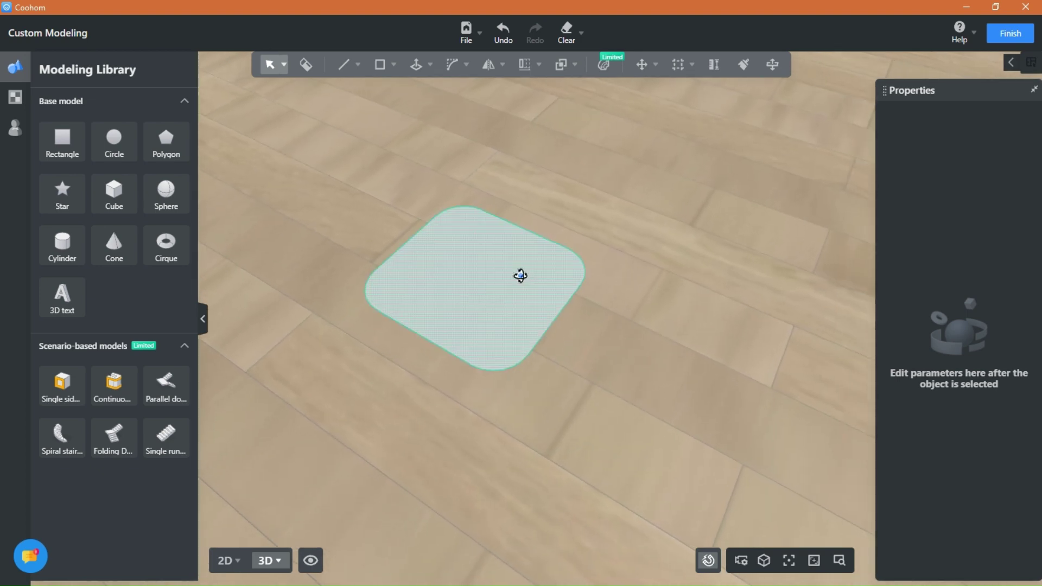
pyautogui.click(453, 272)
pyautogui.moveTo(453, 274); pyautogui.dragTo(463, 330)
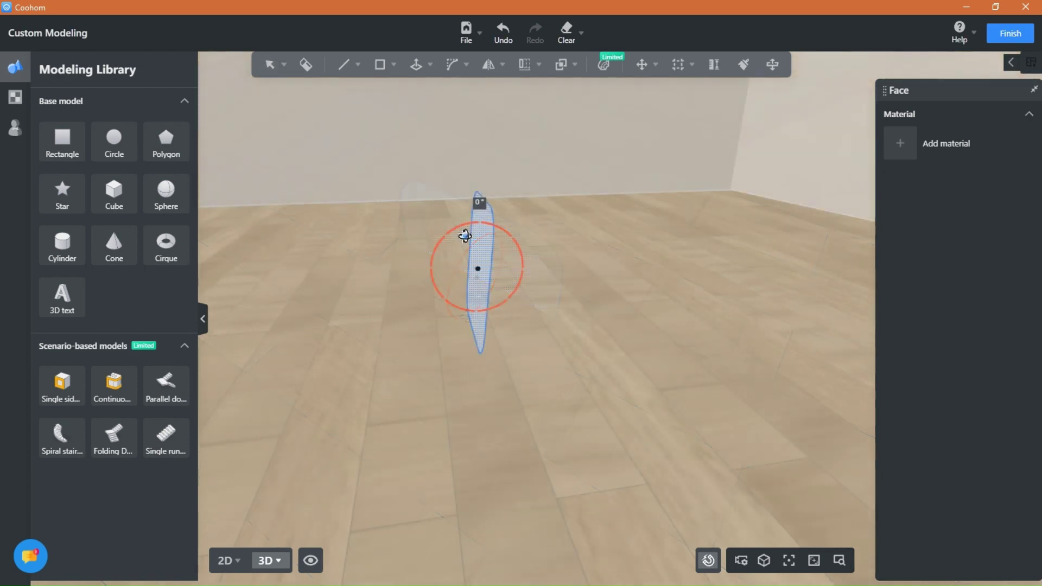
pyautogui.moveTo(463, 235); pyautogui.dragTo(454, 278)
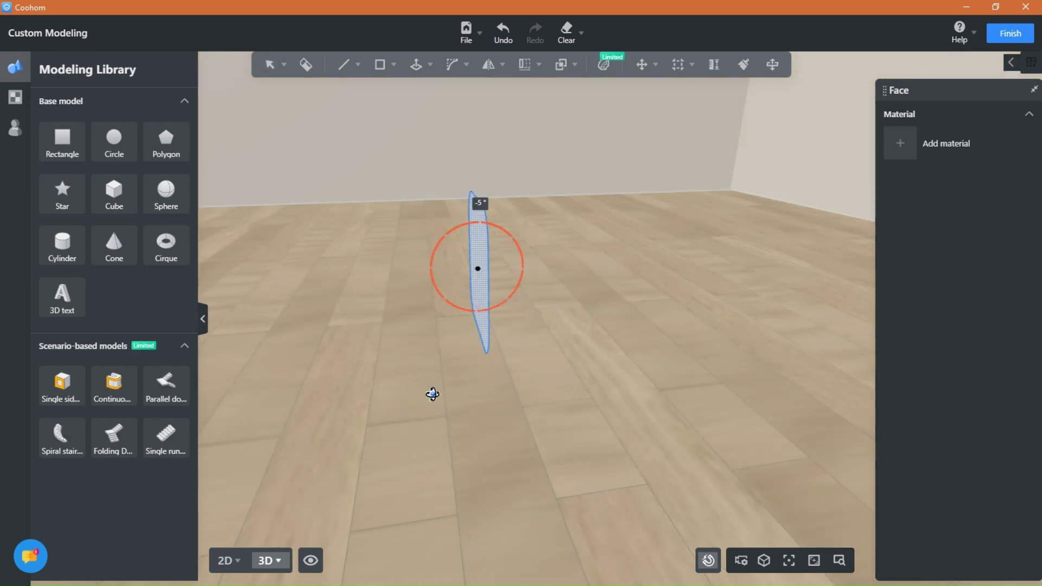
pyautogui.moveTo(433, 394); pyautogui.dragTo(456, 386)
# - Extrude the upright rounded face horizontally into a solid block with Push/Pull
pyautogui.click(416, 66)
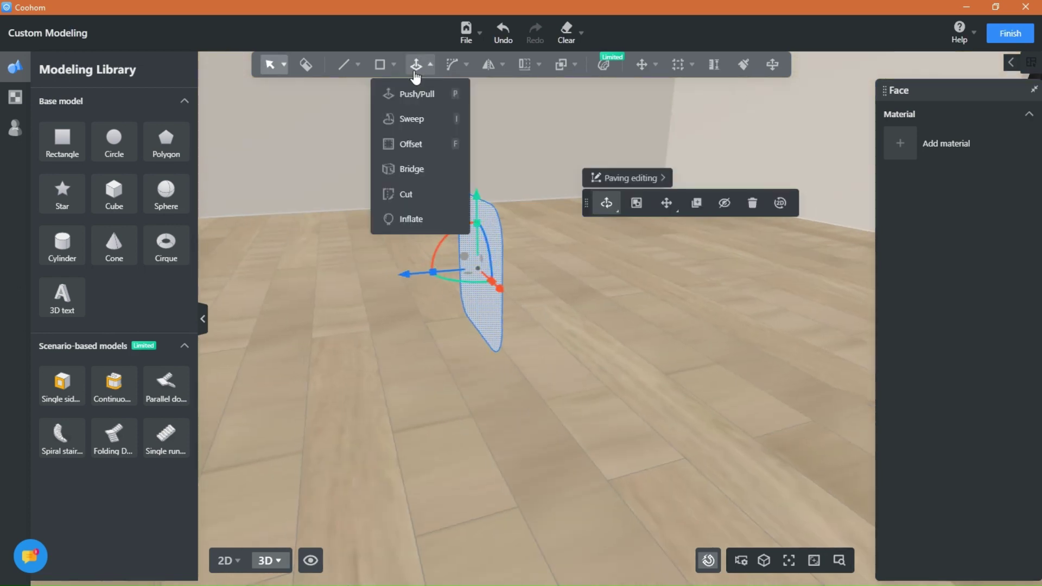
pyautogui.click(417, 94)
pyautogui.click(480, 287)
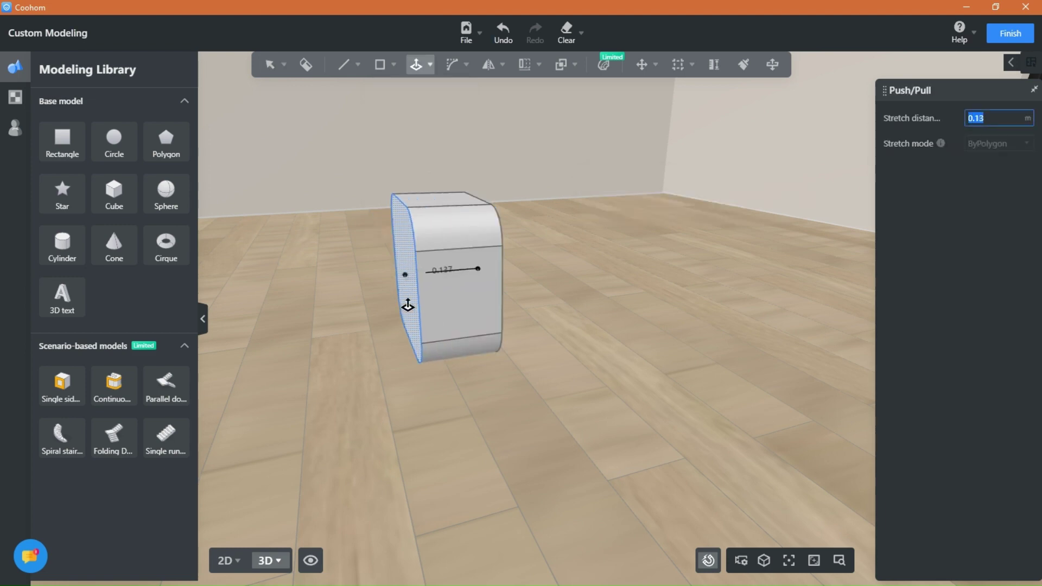
pyautogui.click(360, 367)
pyautogui.press('Escape')
# - Select all connected faces and edges of the rounded block and combine them into one group
pyautogui.scroll(-3, 363, 378)
pyautogui.moveTo(362, 378); pyautogui.dragTo(461, 403, button='middle')
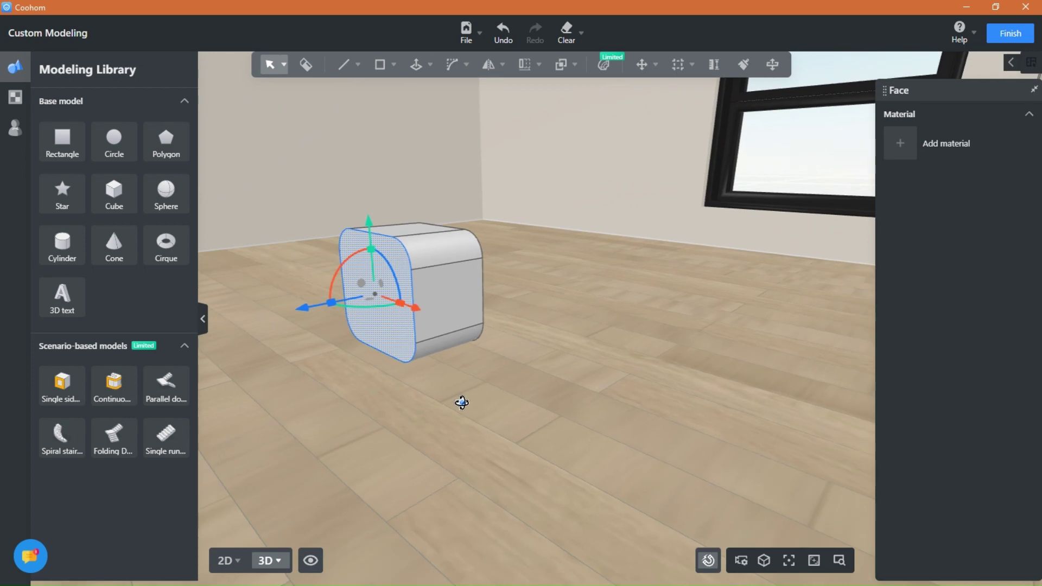
pyautogui.moveTo(462, 402); pyautogui.dragTo(506, 413)
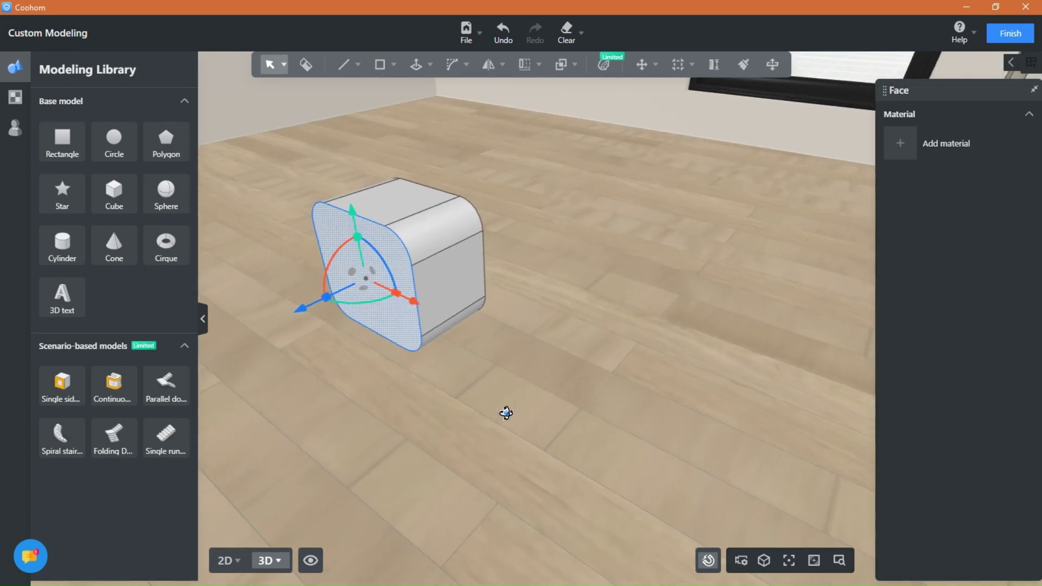
pyautogui.click(505, 413)
pyautogui.click(404, 205)
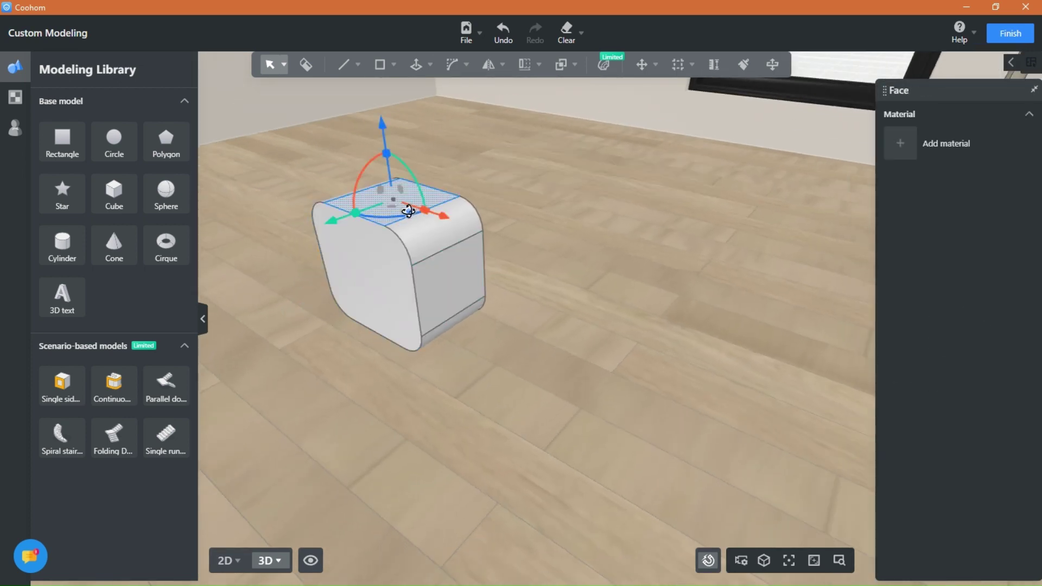
pyautogui.doubleClick(401, 204)
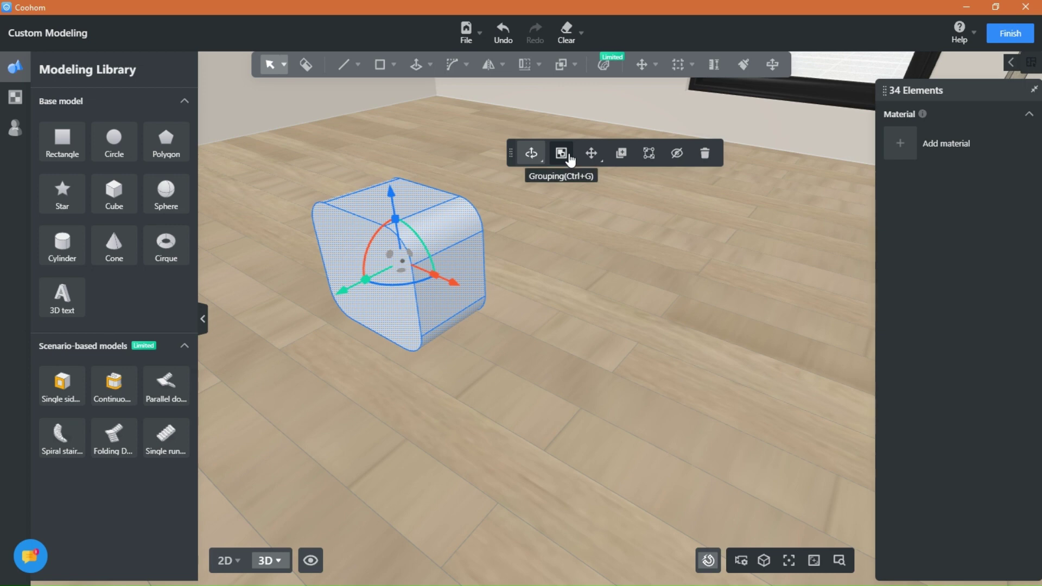
pyautogui.hotkey('ctrl', 'g')
# - Inside the block's group, fillet the straight side edge and adjoining corner arcs of both end faces with radius 0.04 m and 8 segments
pyautogui.moveTo(477, 379); pyautogui.dragTo(514, 421)
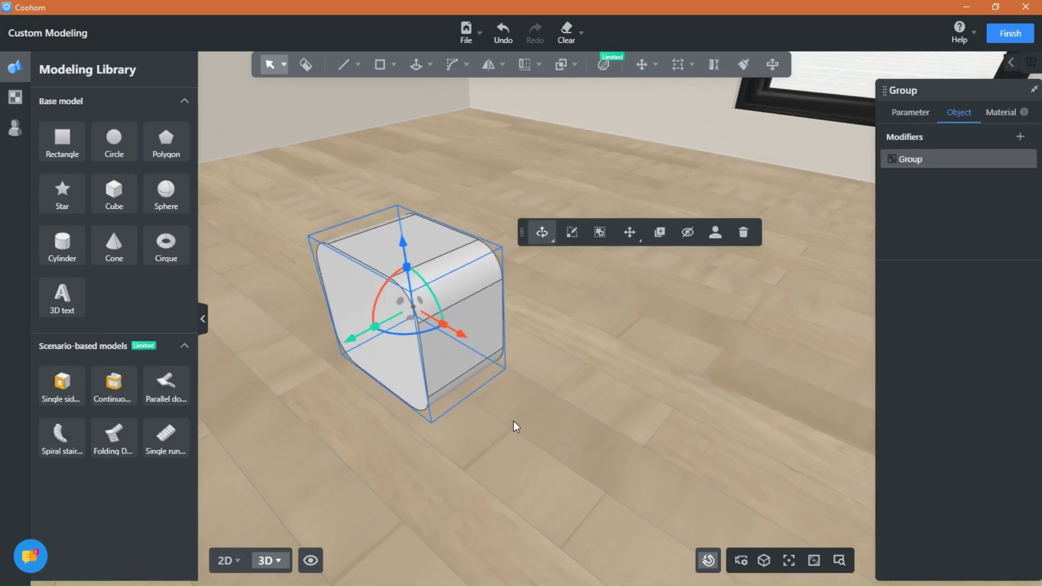
pyautogui.click(572, 233)
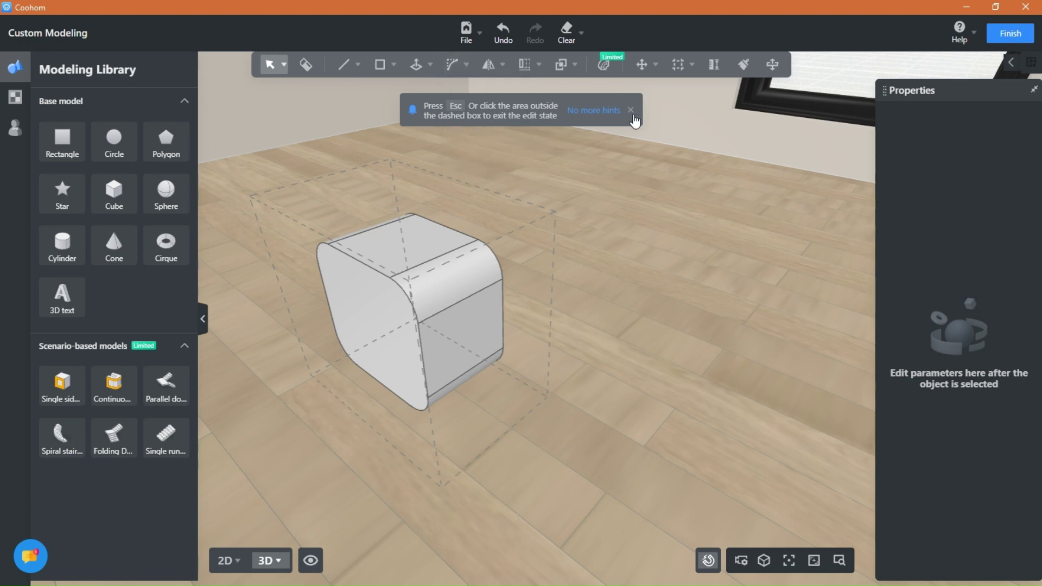
pyautogui.click(466, 64)
pyautogui.click(462, 118)
pyautogui.scroll(3, 434, 288)
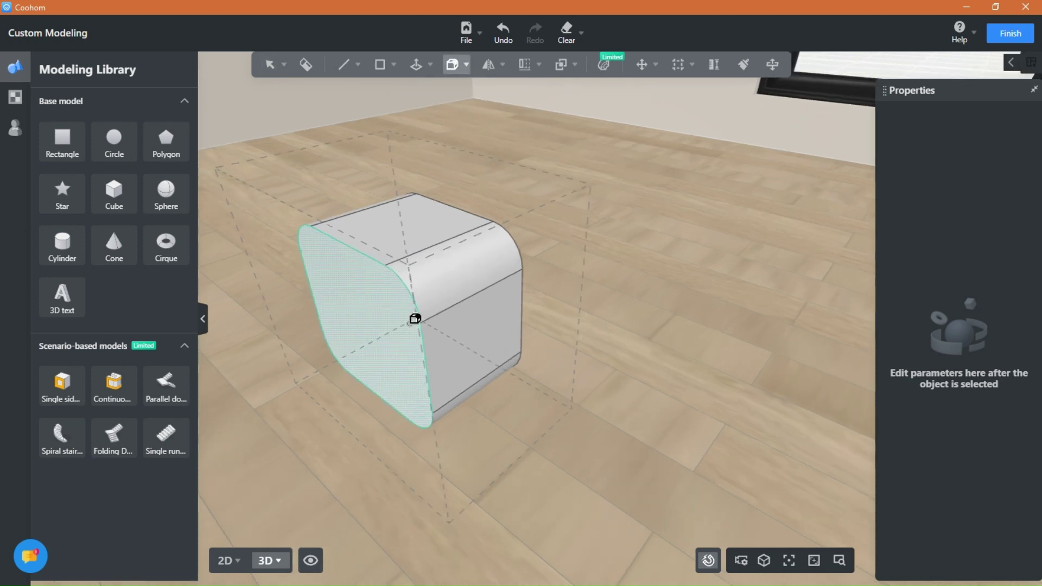
pyautogui.click(421, 283)
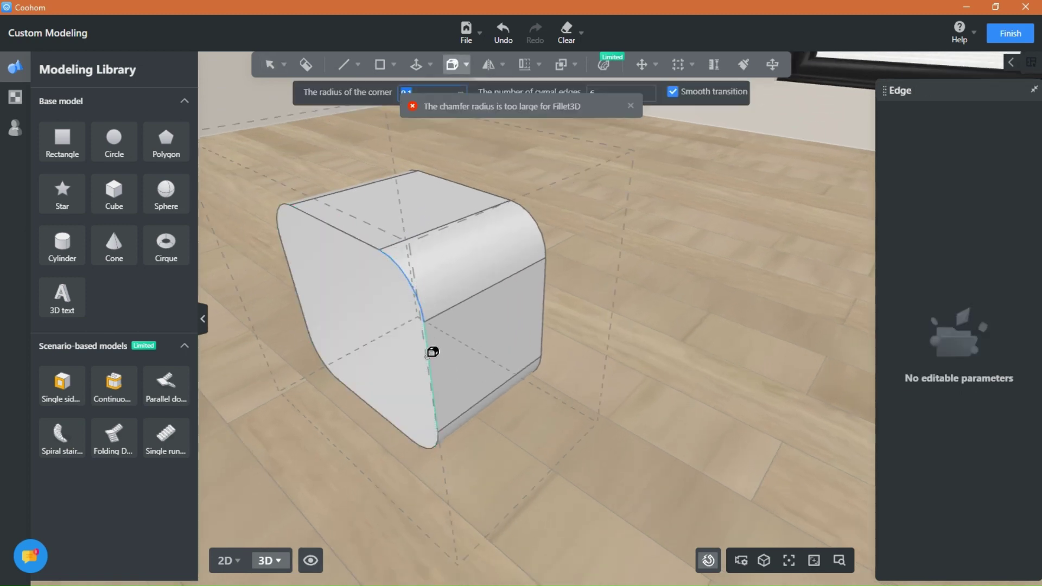
pyautogui.click(432, 359)
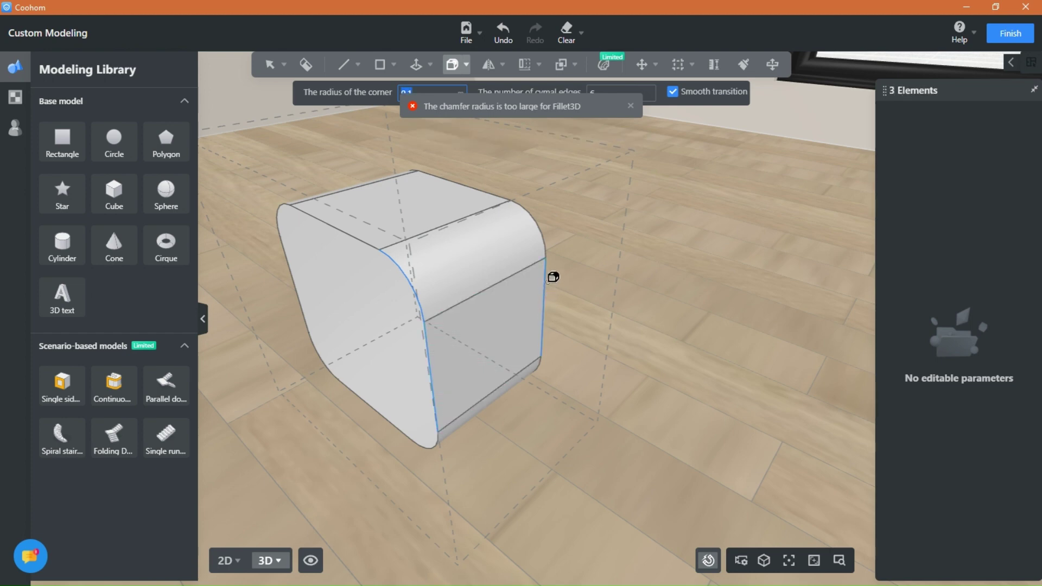
pyautogui.click(548, 233)
pyautogui.click(543, 239)
pyautogui.moveTo(510, 348); pyautogui.dragTo(466, 337, button='right')
pyautogui.click(422, 427)
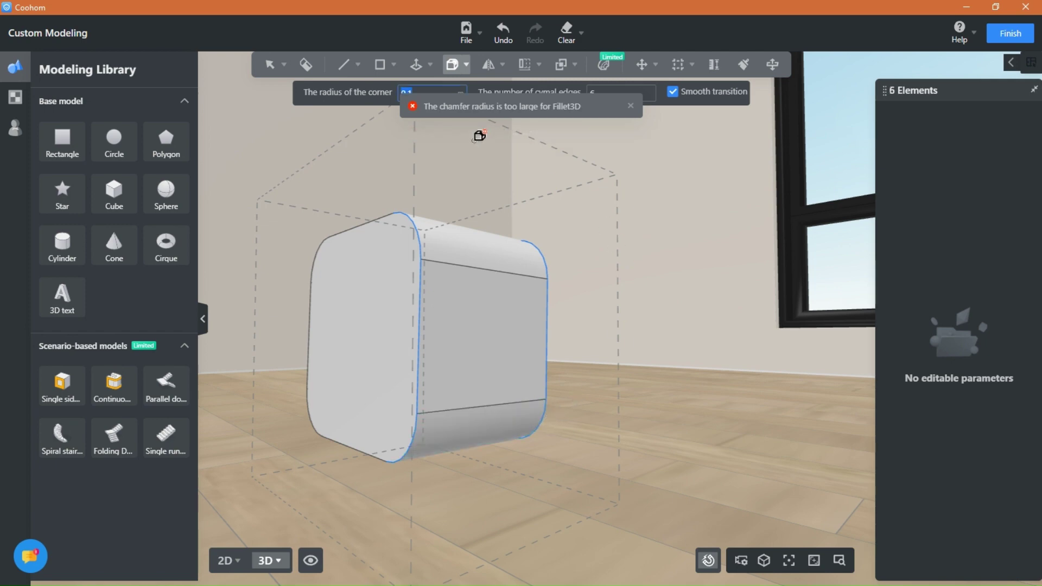
pyautogui.write('0.')
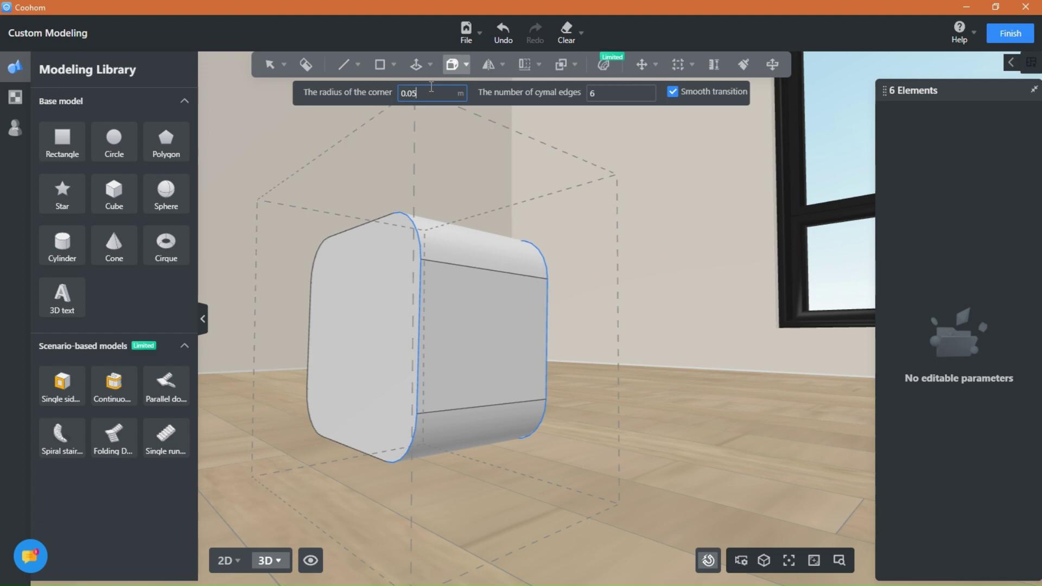
pyautogui.press('Tab')
pyautogui.press('Return')
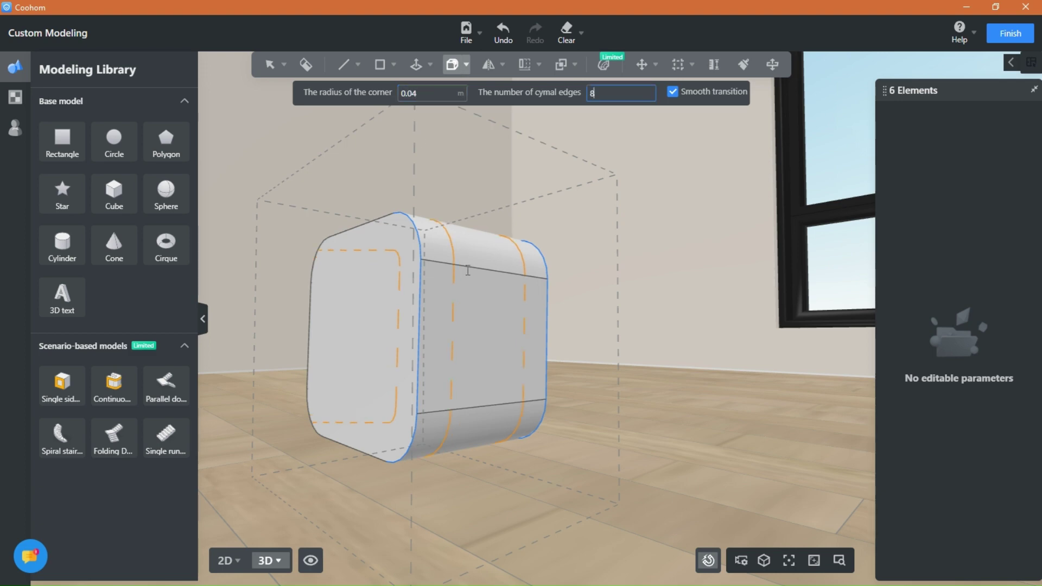
pyautogui.press('Return')
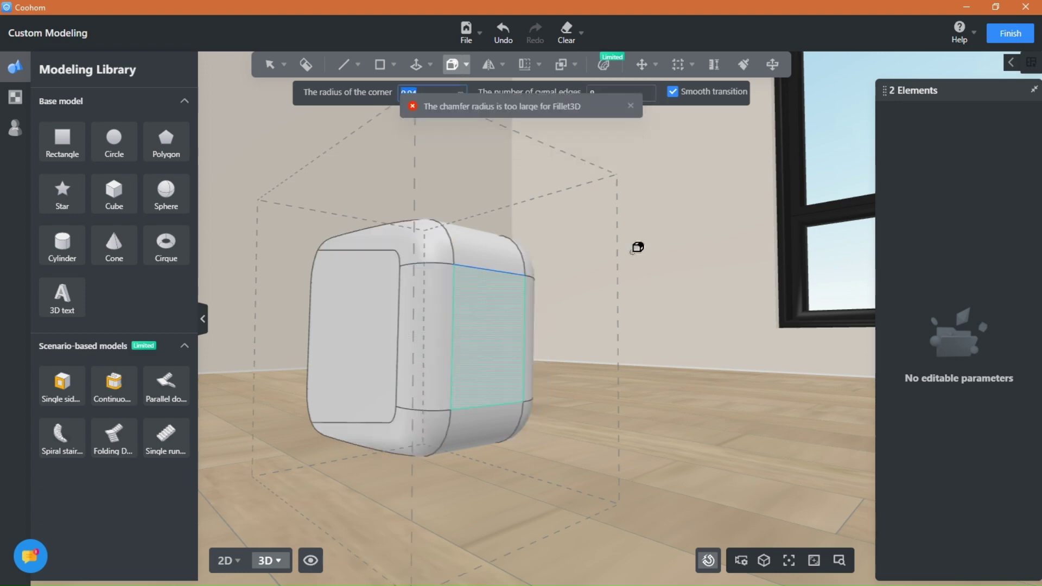
pyautogui.moveTo(613, 285); pyautogui.dragTo(586, 341)
pyautogui.scroll(-3, 604, 329)
pyautogui.press('Return')
# - Scale the grouped rounded block to about 0.78 of its height and about 0.61 along the X axis
pyautogui.moveTo(506, 468); pyautogui.dragTo(616, 474)
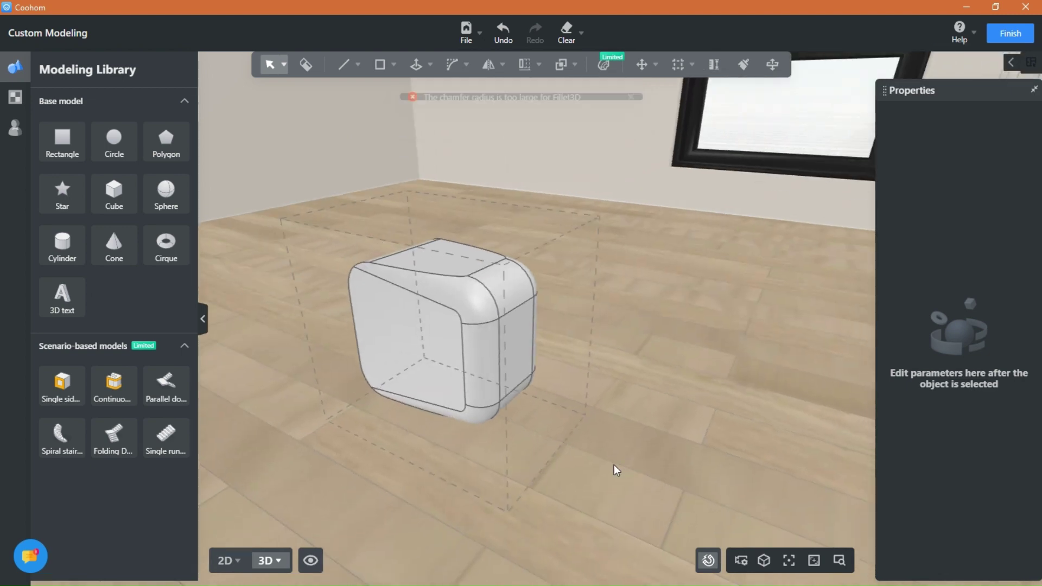
pyautogui.moveTo(451, 461); pyautogui.dragTo(329, 448)
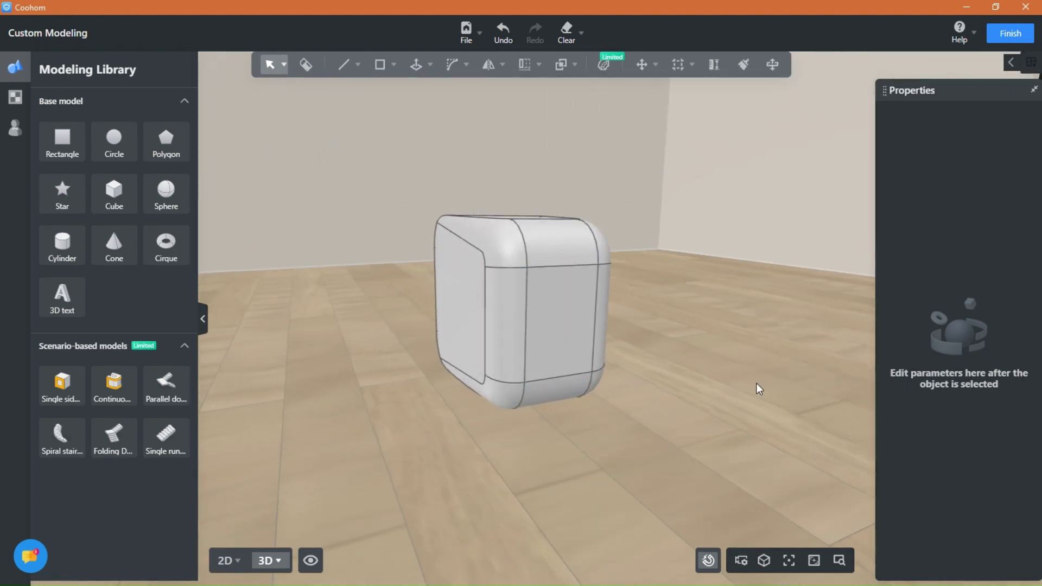
pyautogui.click(505, 324)
pyautogui.moveTo(459, 315); pyautogui.dragTo(396, 293)
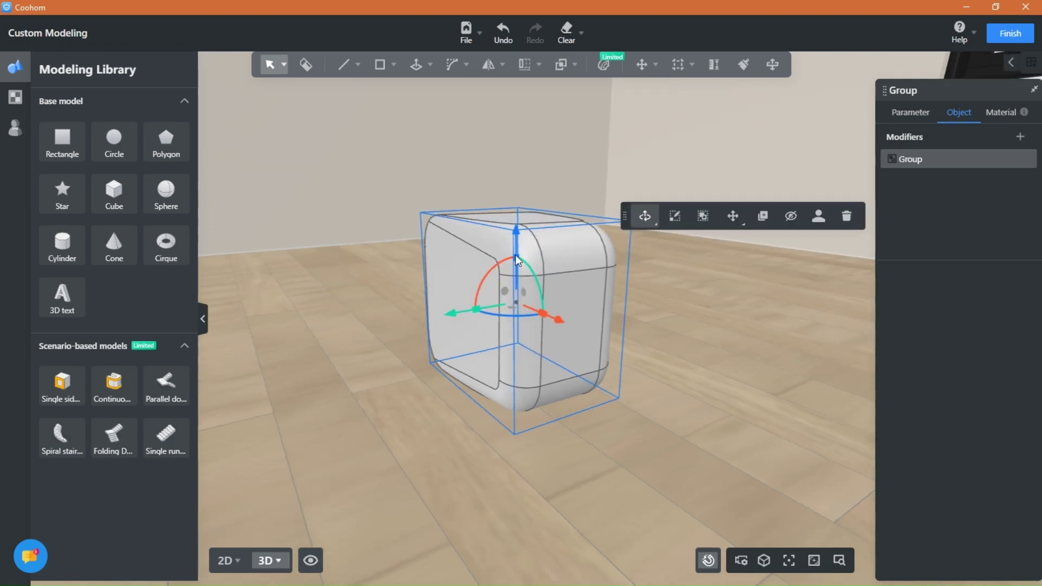
pyautogui.moveTo(516, 258); pyautogui.dragTo(517, 272)
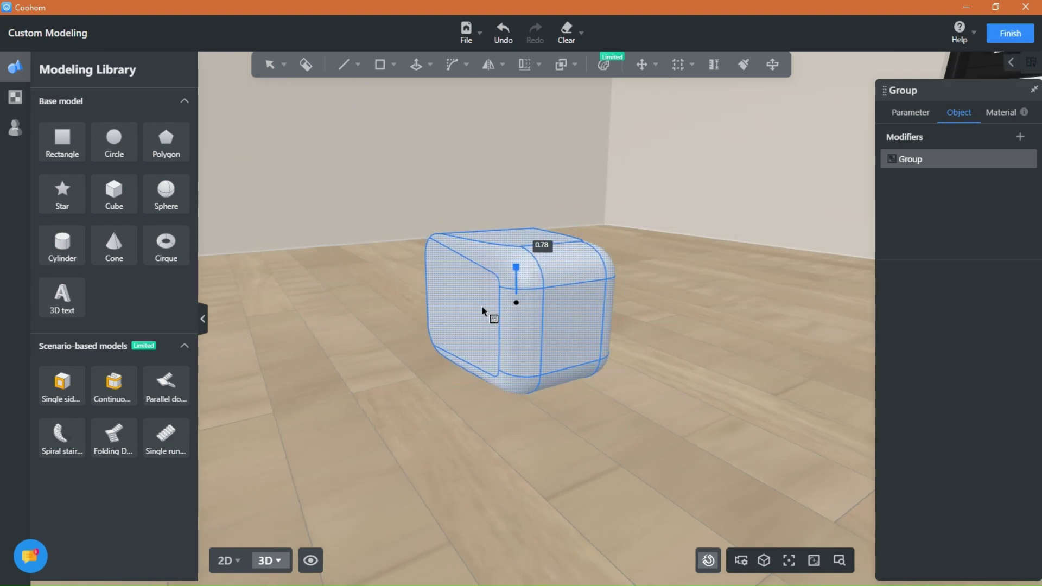
pyautogui.moveTo(375, 350); pyautogui.dragTo(635, 360, button='right')
pyautogui.moveTo(444, 341); pyautogui.dragTo(465, 337, button='right')
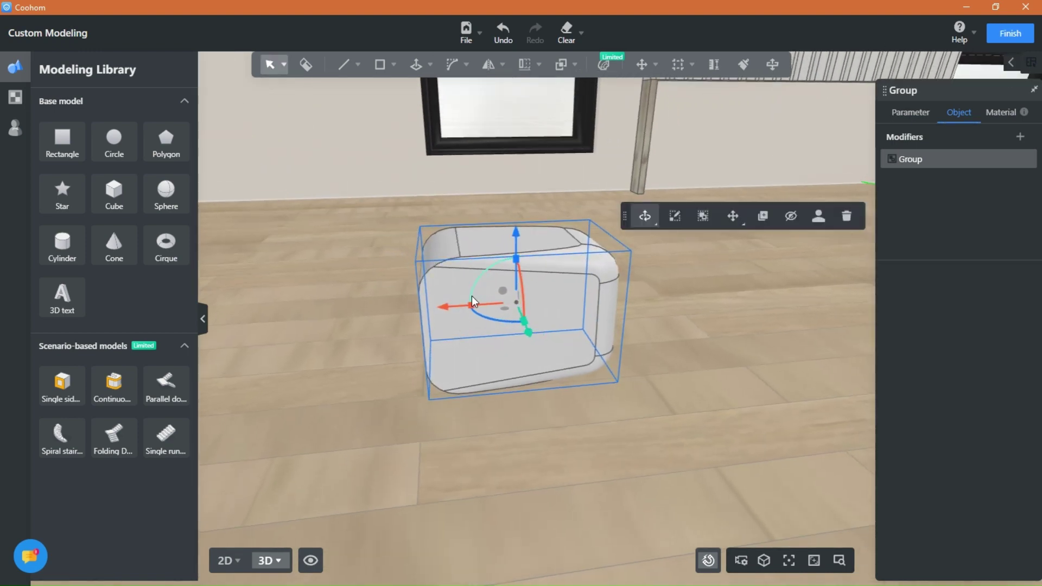
pyautogui.moveTo(472, 303); pyautogui.dragTo(491, 305)
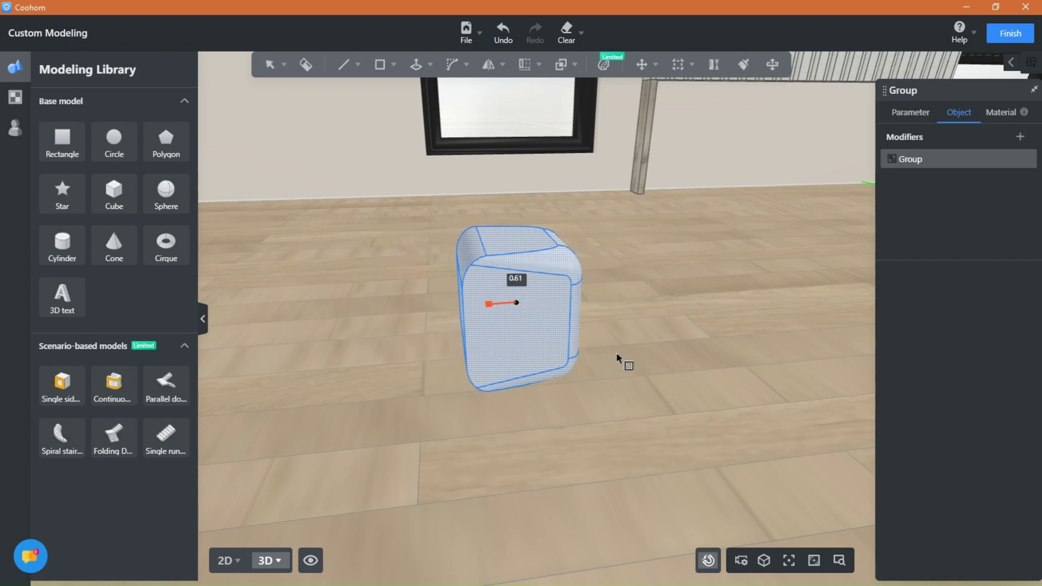
pyautogui.click(683, 370)
# - Raise the rounded block off the floor to about 0.85 m above the ground, in front of the wall
pyautogui.moveTo(656, 414); pyautogui.dragTo(391, 398, button='right')
pyautogui.moveTo(600, 483); pyautogui.dragTo(377, 479, button='right')
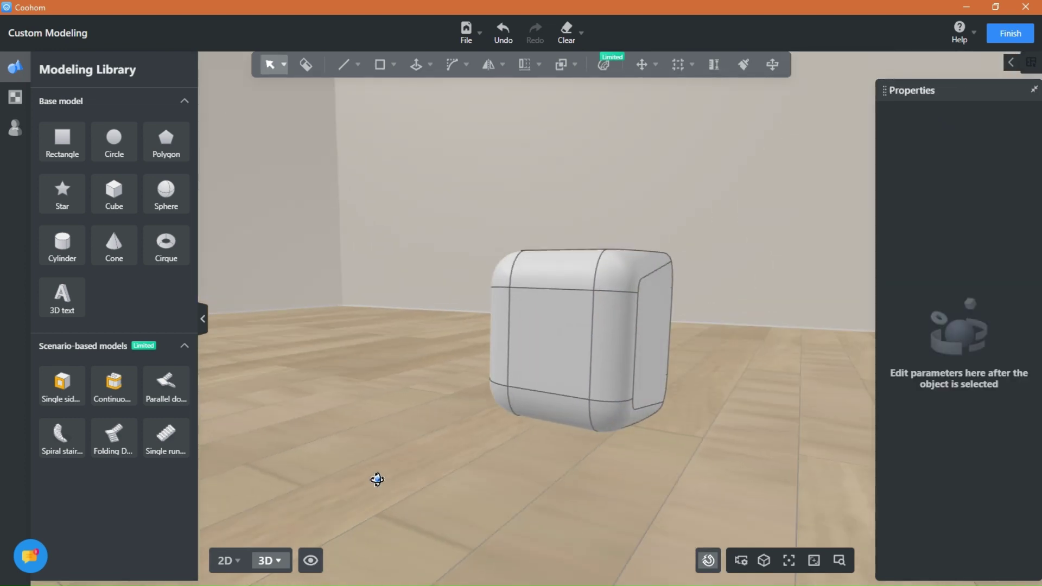
pyautogui.moveTo(377, 479); pyautogui.dragTo(432, 349)
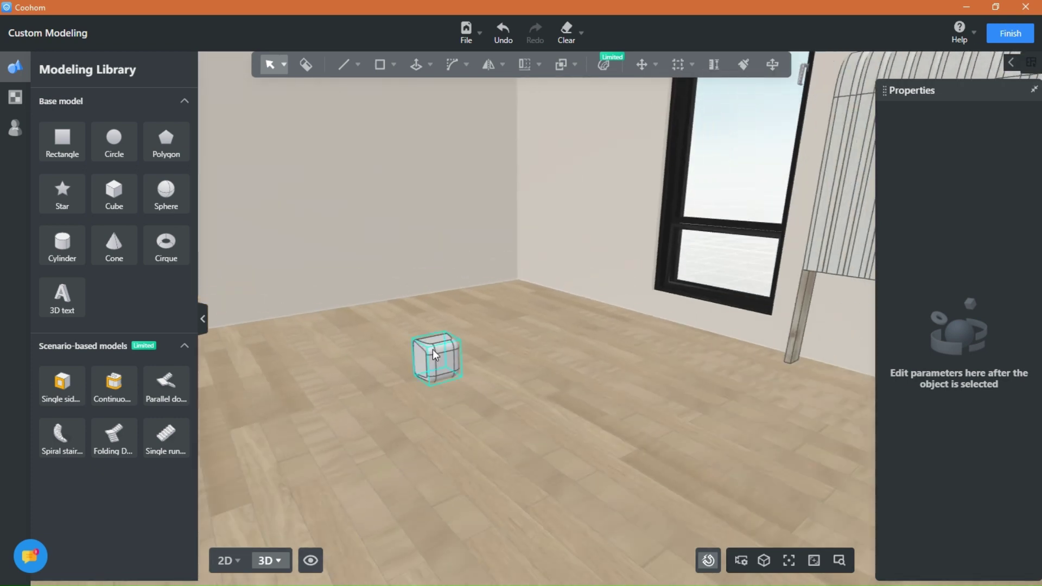
pyautogui.click(432, 349)
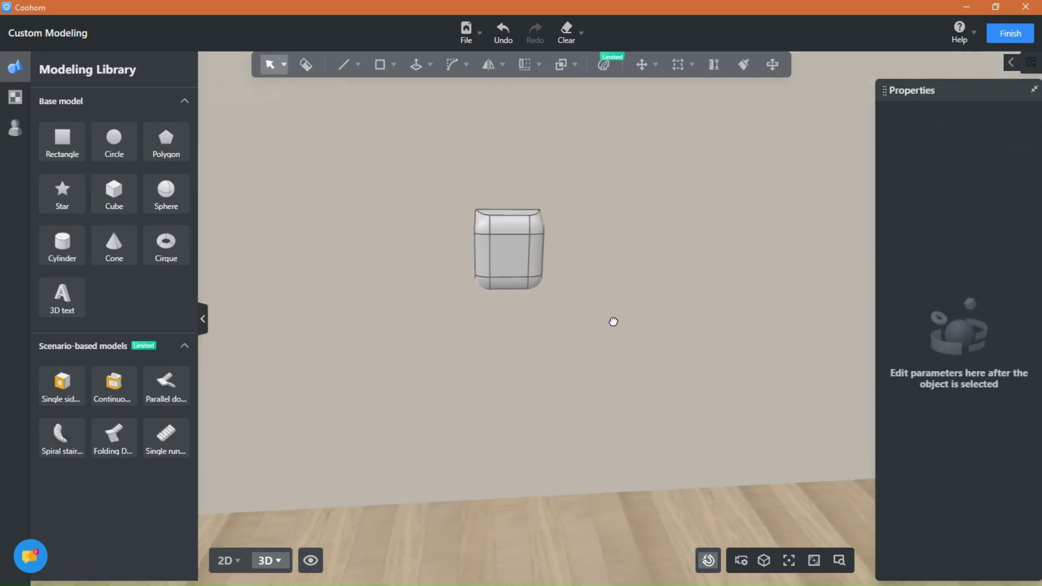
pyautogui.moveTo(613, 322); pyautogui.dragTo(491, 303, button='middle')
# - Array the rounded block along the Y axis with 0.20 m spacing and 6 copies, and group the resulting row
pyautogui.click(497, 272)
pyautogui.click(516, 102)
pyautogui.moveTo(572, 242); pyautogui.dragTo(568, 282, button='right')
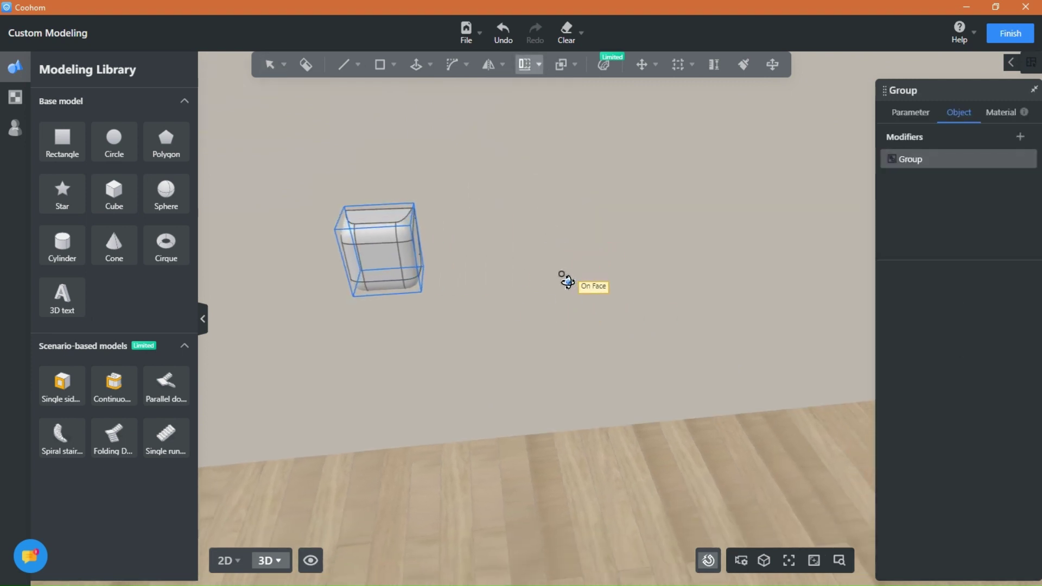
pyautogui.click(425, 261)
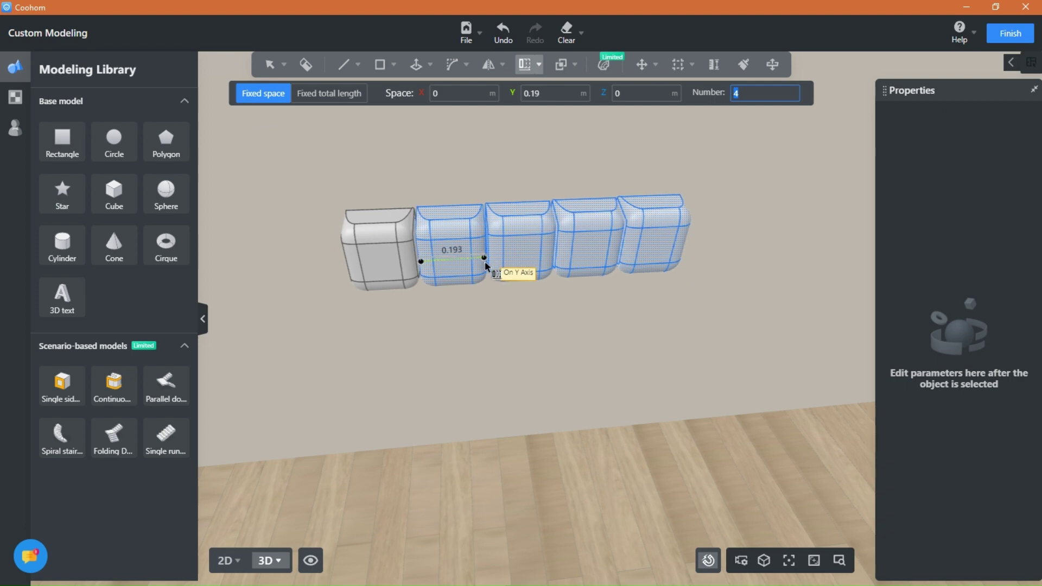
pyautogui.moveTo(483, 264); pyautogui.dragTo(486, 242, button='right')
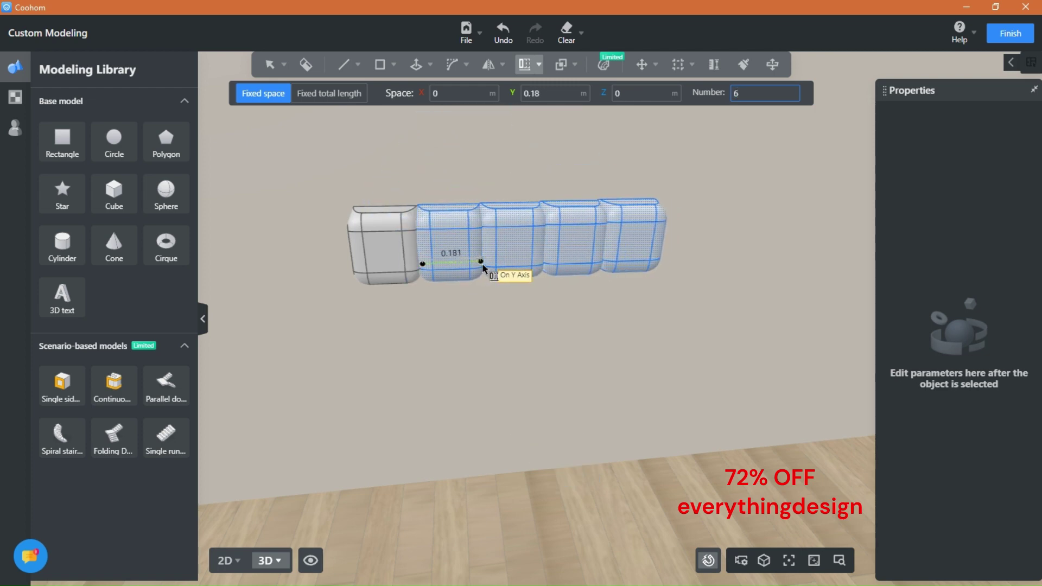
pyautogui.press('Tab')
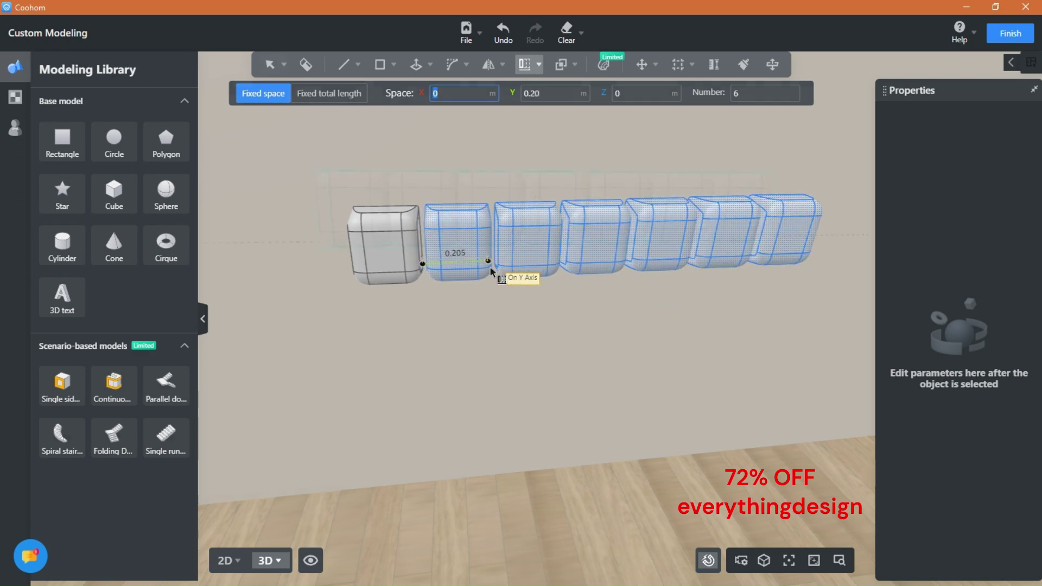
# - Scale the row of blocks to about 1.16 m wide and about 0.16 m high
pyautogui.moveTo(507, 356); pyautogui.dragTo(481, 393, button='right')
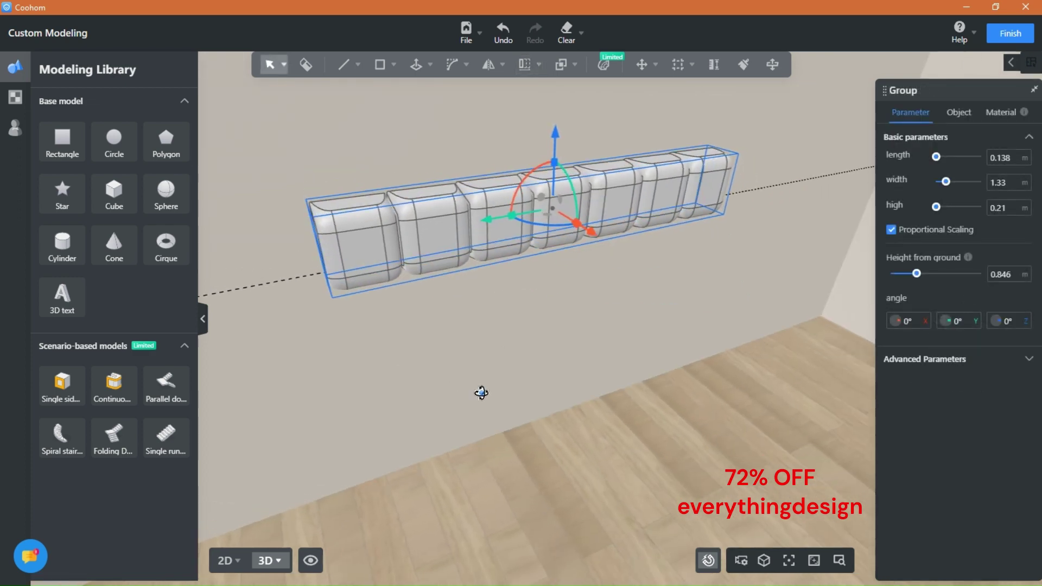
pyautogui.scroll(1, 490, 310)
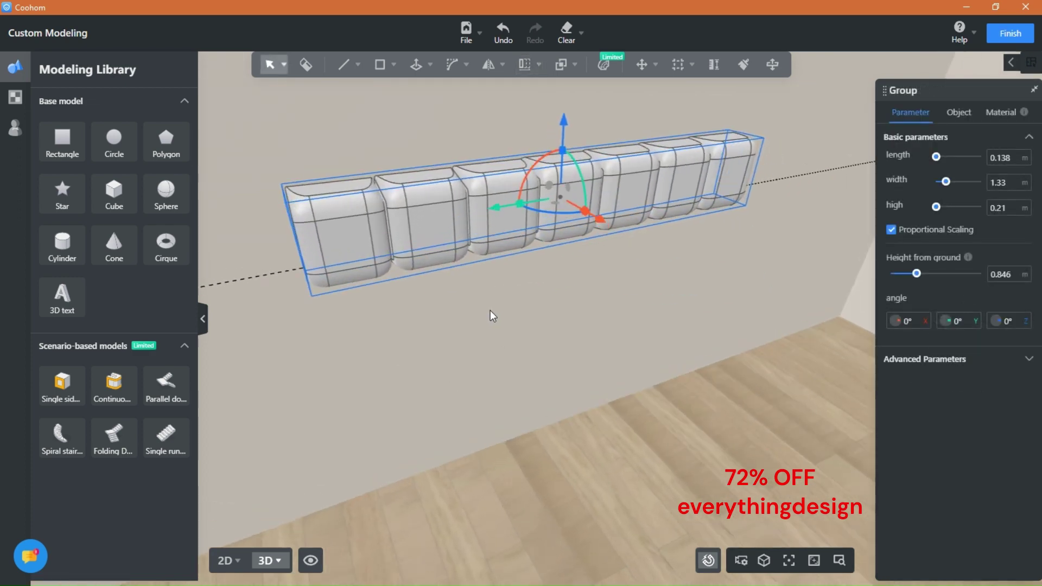
pyautogui.moveTo(533, 319); pyautogui.dragTo(516, 336, button='middle')
pyautogui.moveTo(503, 219); pyautogui.dragTo(553, 179)
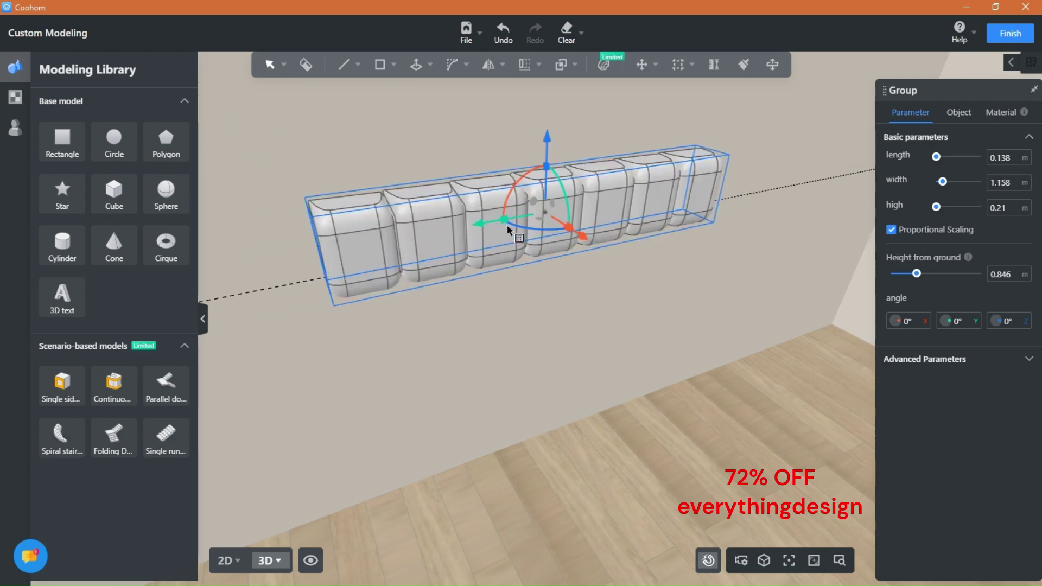
pyautogui.moveTo(496, 302)
pyautogui.mouseDown(button='right')
pyautogui.moveTo(526, 295)
pyautogui.moveTo(508, 299)
pyautogui.mouseUp(button='right')
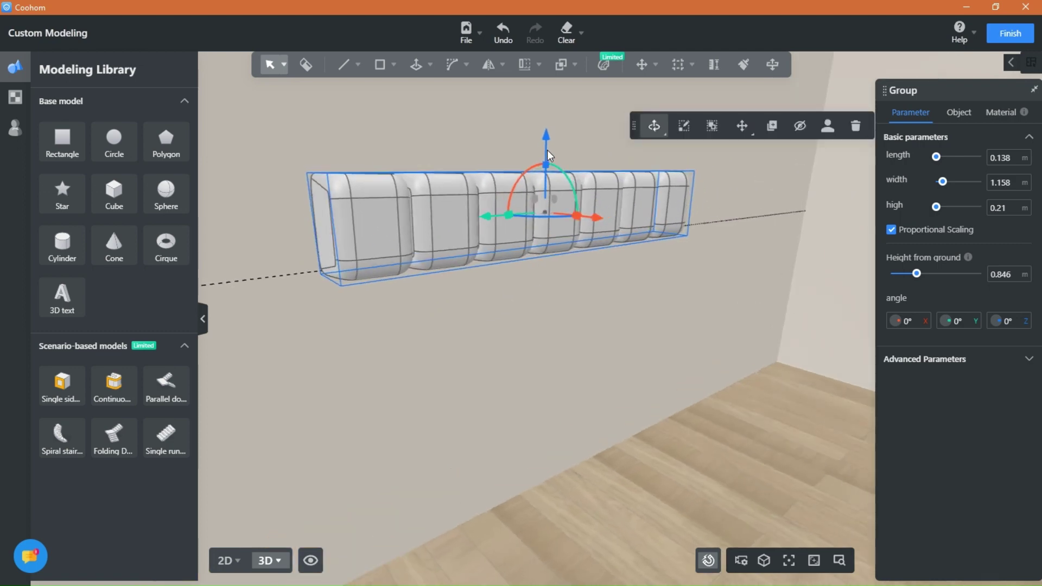
pyautogui.moveTo(553, 172); pyautogui.dragTo(545, 182)
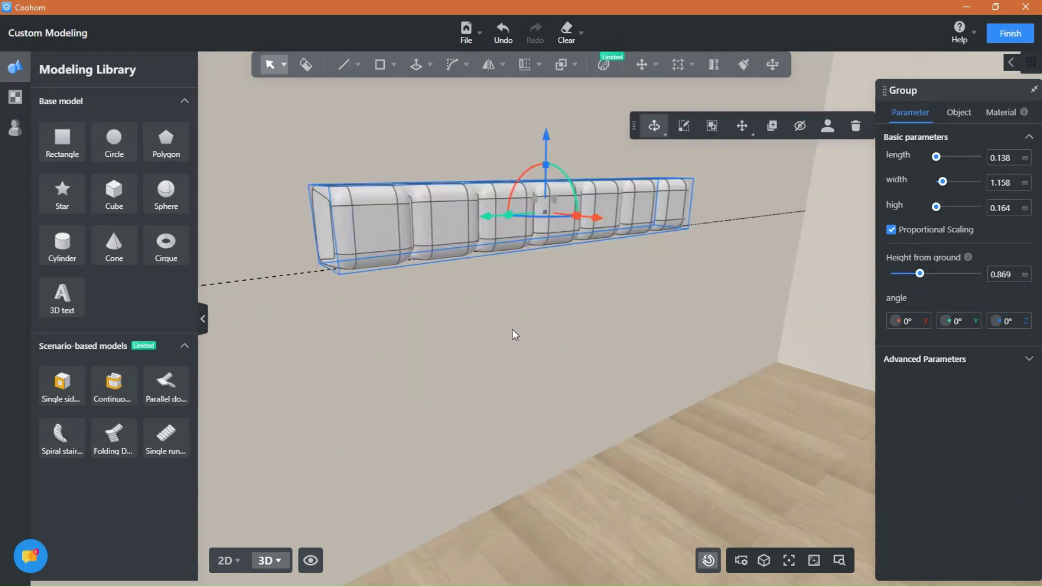
# - Copy the row of blocks about 0.16 m straight down to form a second row directly beneath, and select both rows
pyautogui.moveTo(514, 335); pyautogui.dragTo(431, 337, button='right')
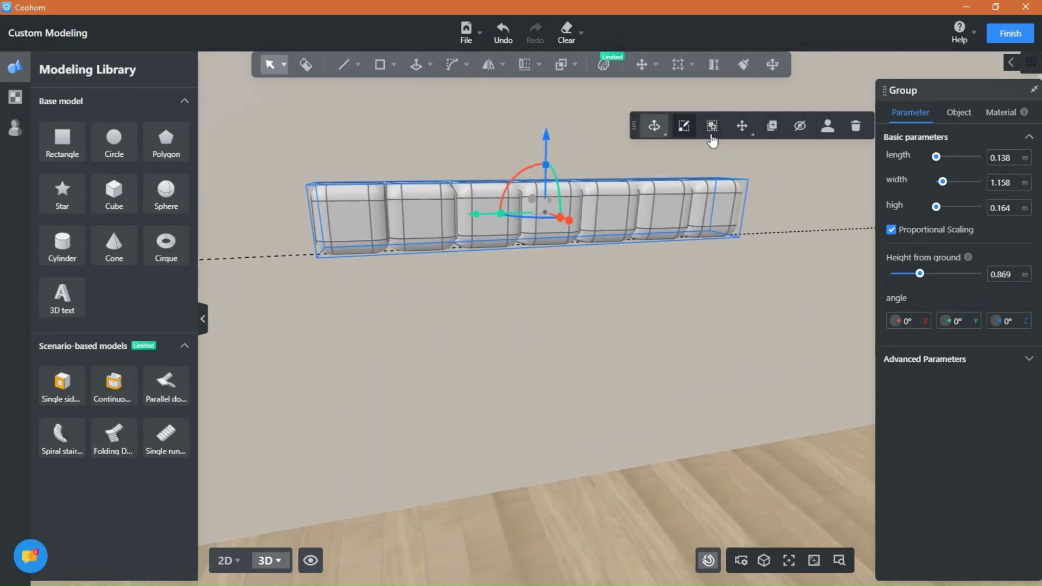
pyautogui.click(772, 133)
pyautogui.moveTo(380, 283); pyautogui.dragTo(416, 296, button='middle')
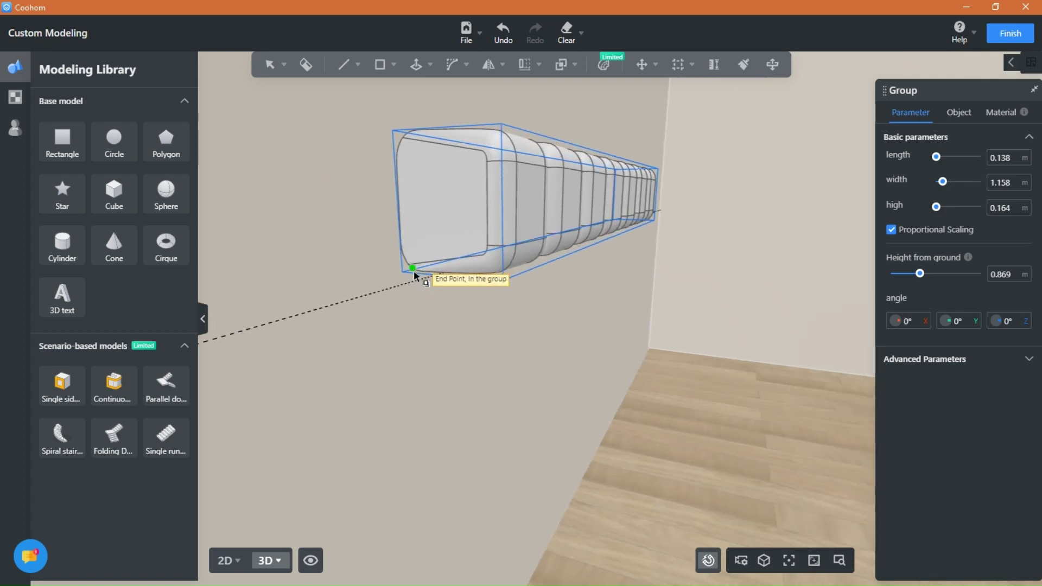
pyautogui.click(414, 270)
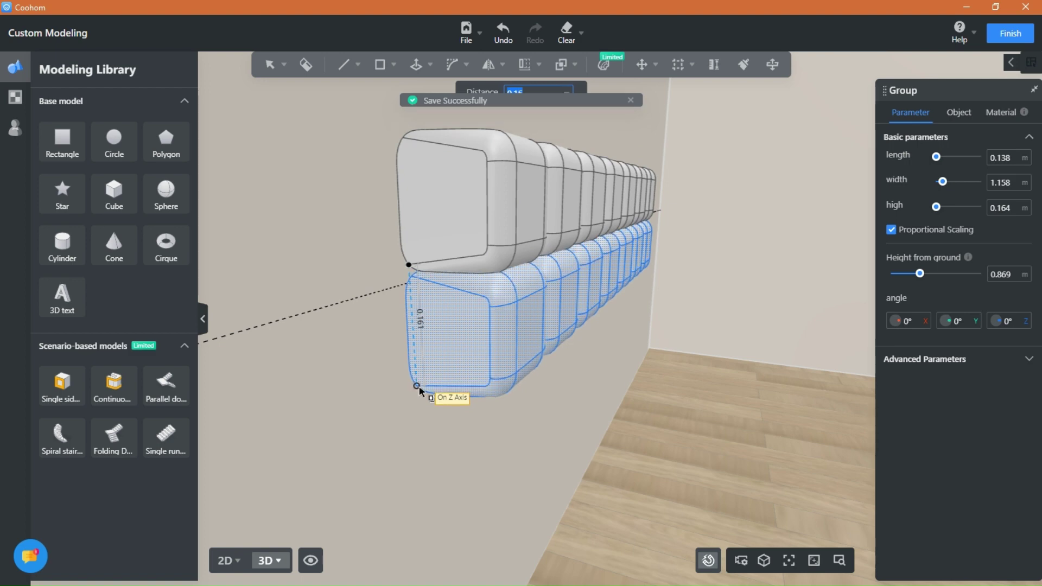
pyautogui.click(410, 397)
pyautogui.moveTo(561, 421); pyautogui.dragTo(491, 434, button='middle')
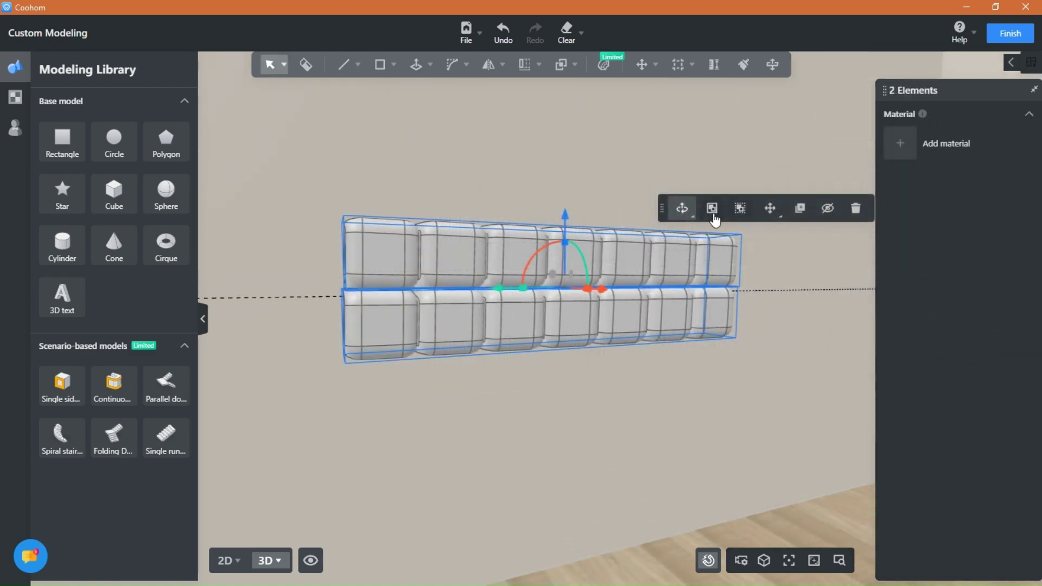
# - Group the two selected rows of cushions and copy the group about 0.32 m straight down, directly beneath the original
pyautogui.click(711, 208)
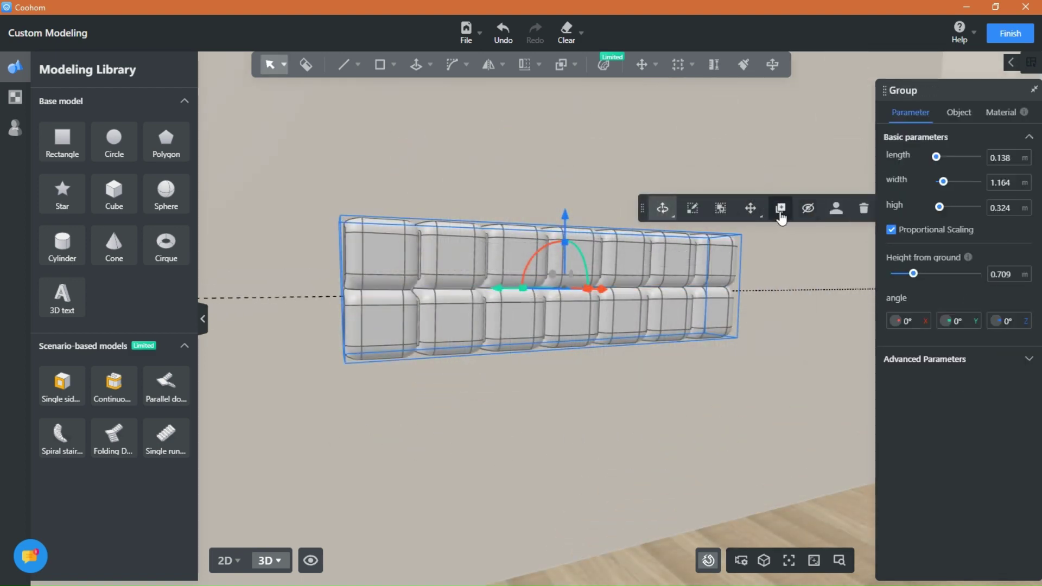
pyautogui.scroll(3, 540, 373)
pyautogui.scroll(-2, 545, 381)
pyautogui.click(540, 334)
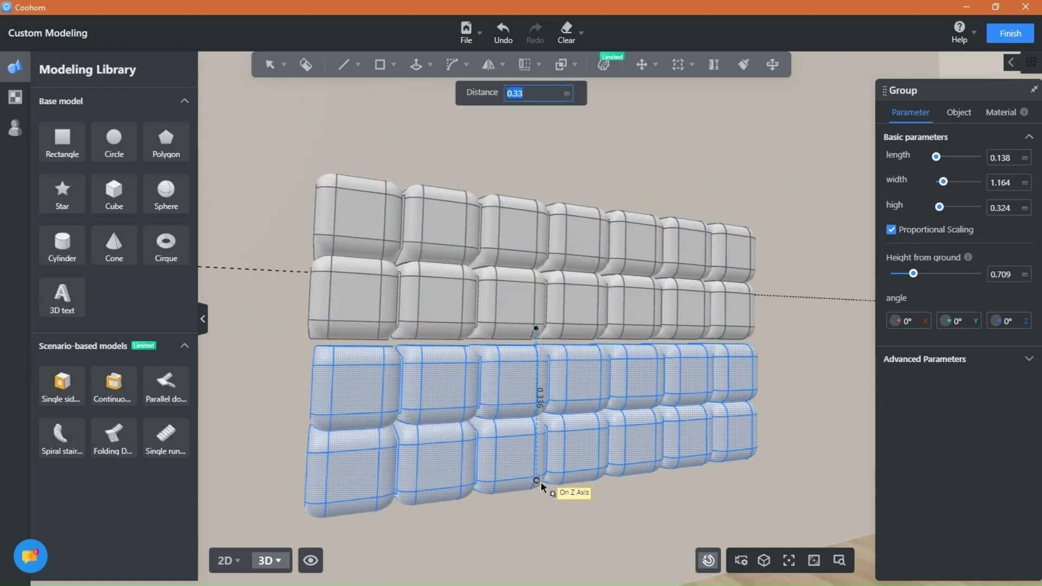
pyautogui.click(324, 469)
# - Shift the lower pair of rows about 0.012 m along the Y axis to align it with the rows above
pyautogui.moveTo(295, 433); pyautogui.dragTo(479, 382)
pyautogui.click(461, 384)
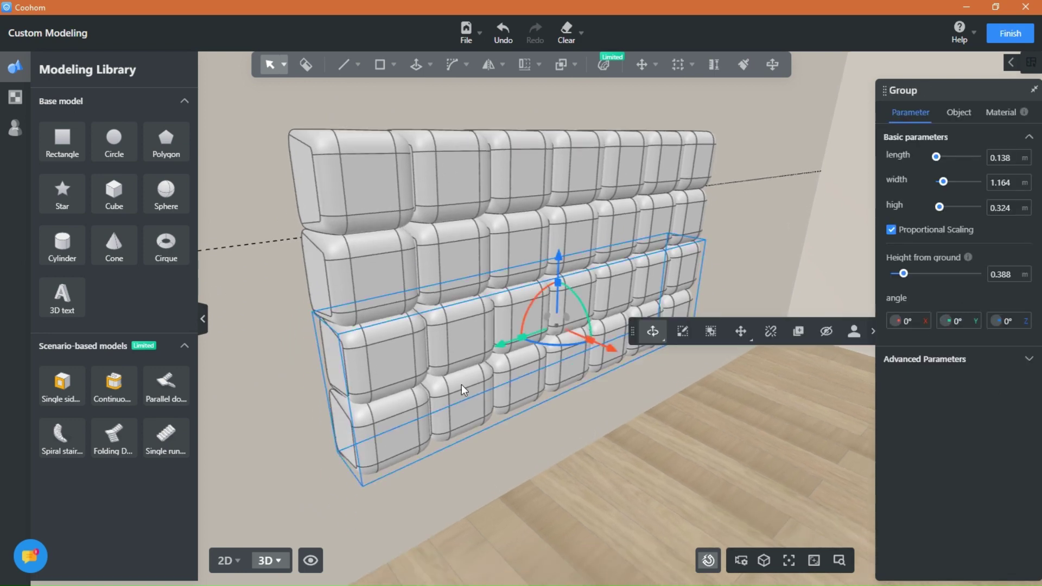
pyautogui.moveTo(504, 345); pyautogui.dragTo(500, 346)
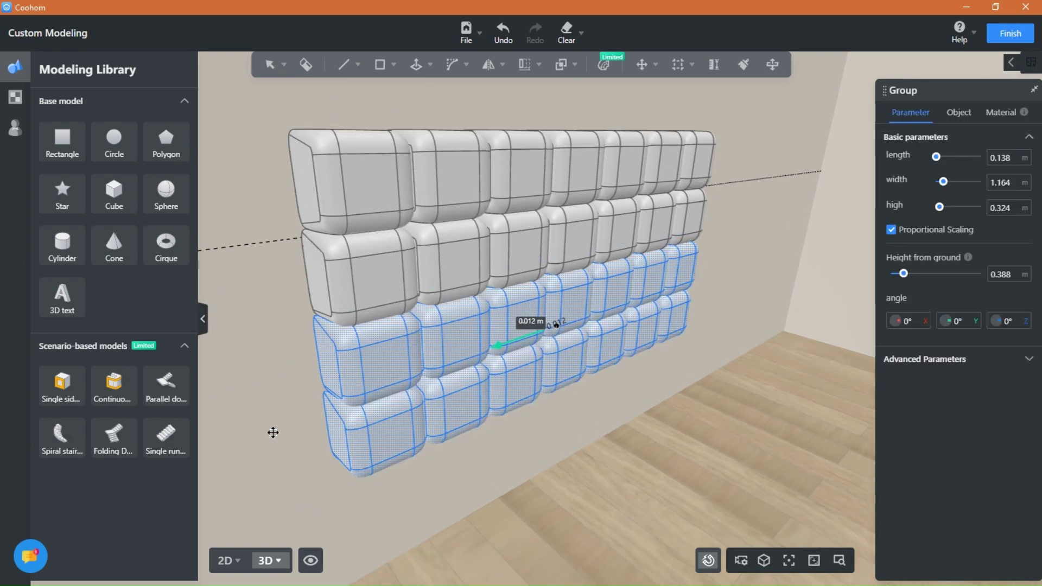
pyautogui.moveTo(273, 432); pyautogui.dragTo(293, 418)
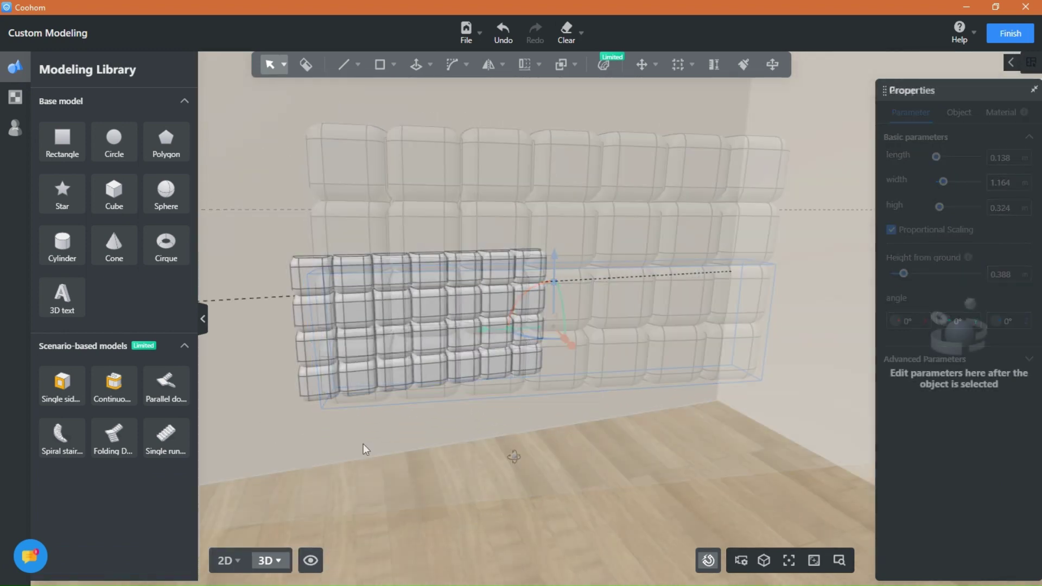
pyautogui.scroll(-1, 363, 444)
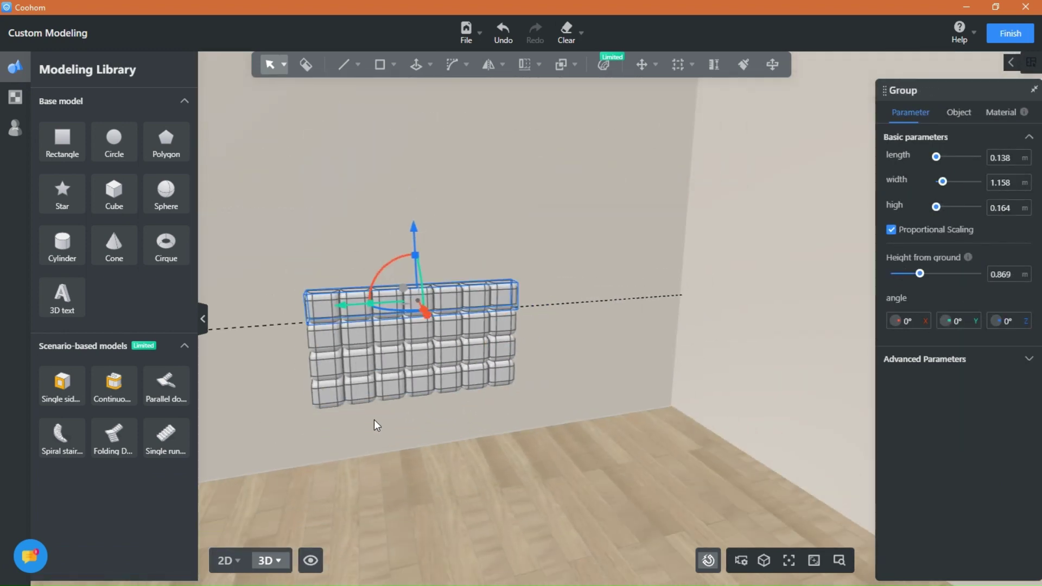
# - Select all four rows of cushions and group them into a single headboard
pyautogui.moveTo(373, 419); pyautogui.dragTo(410, 419, button='right')
pyautogui.click(399, 356)
pyautogui.press('Escape')
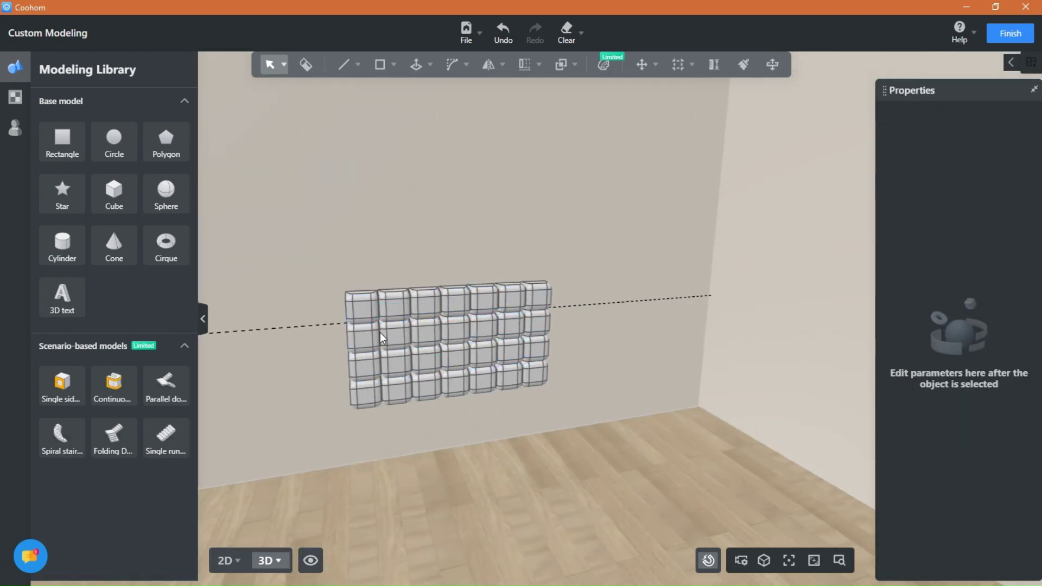
pyautogui.click(362, 331)
pyautogui.keyDown('shift'); pyautogui.click(364, 307); pyautogui.keyUp('shift')
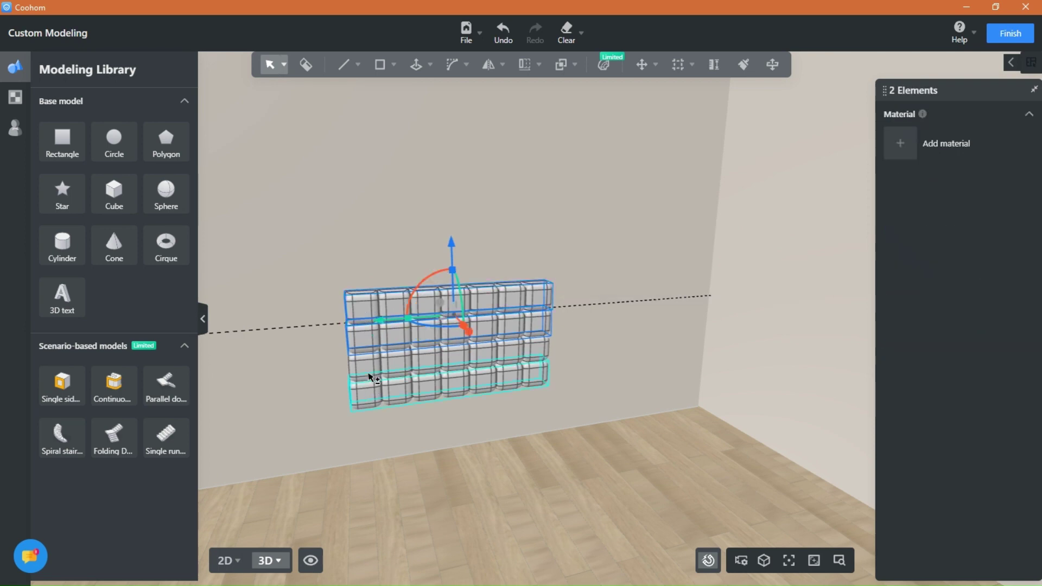
pyautogui.keyDown('shift'); pyautogui.click(369, 391); pyautogui.keyUp('shift')
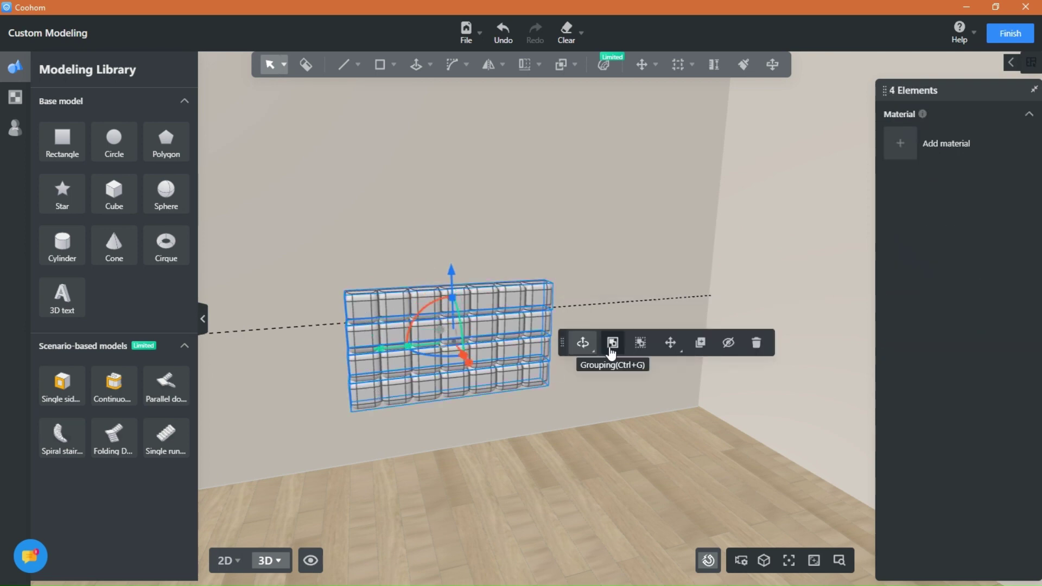
pyautogui.hotkey('ctrl', 'g')
# - Scale the headboard group along the Y axis by a factor of about 0.98 and deselect it
pyautogui.scroll(5, 407, 435)
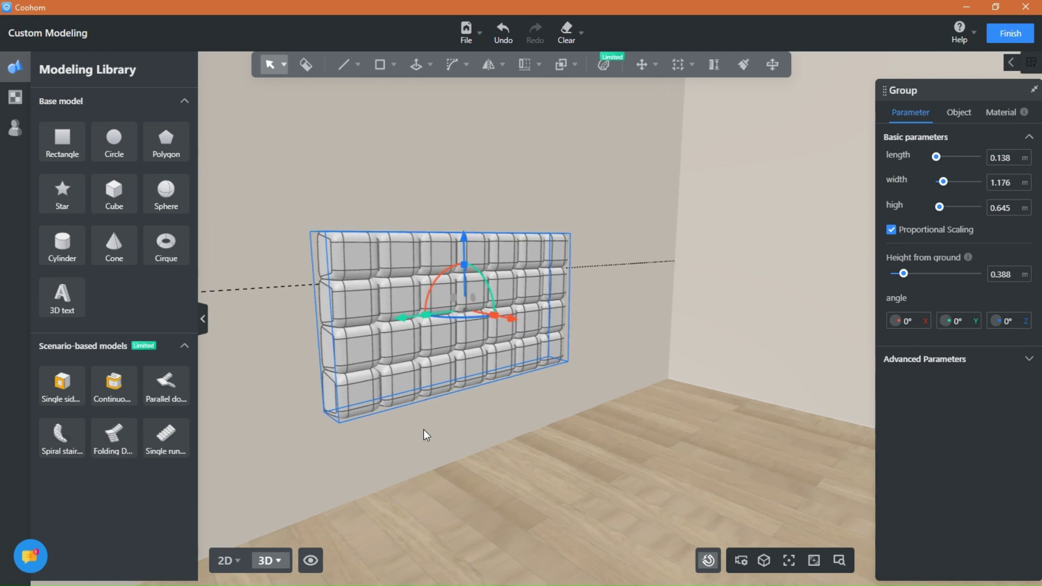
pyautogui.moveTo(433, 287)
pyautogui.mouseDown()
pyautogui.moveTo(422, 296)
pyautogui.moveTo(437, 293)
pyautogui.mouseUp()
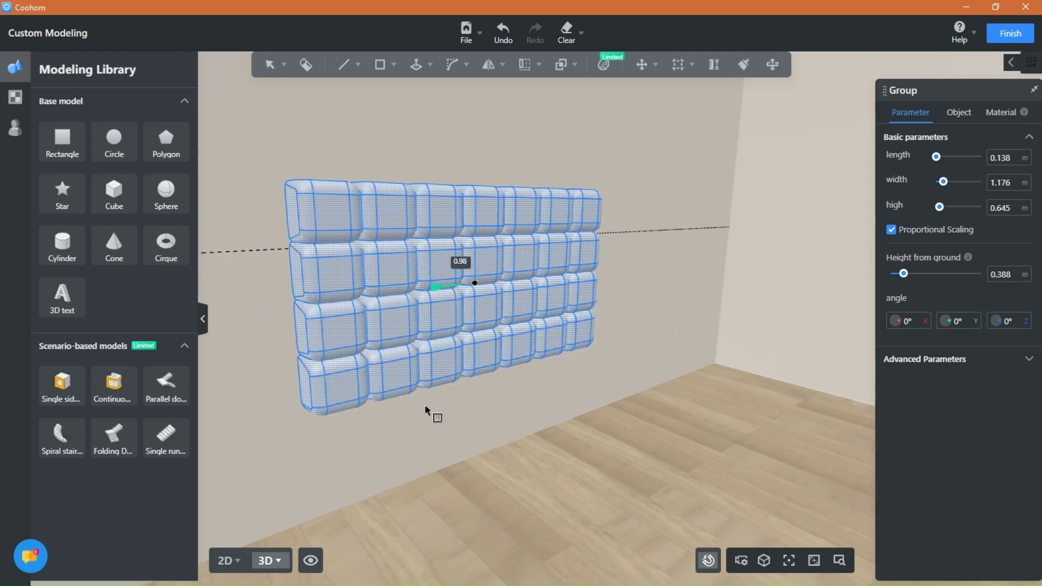
pyautogui.click(500, 409)
pyautogui.moveTo(500, 409); pyautogui.dragTo(464, 433, button='right')
pyautogui.moveTo(464, 432); pyautogui.dragTo(391, 402)
pyautogui.click(505, 291)
pyautogui.moveTo(361, 453); pyautogui.dragTo(469, 447)
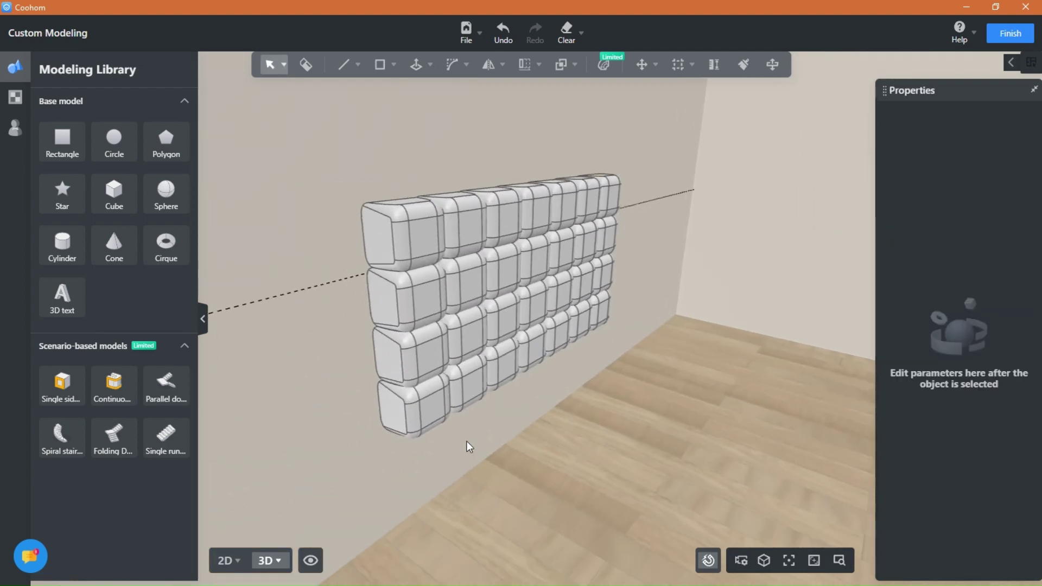
pyautogui.moveTo(379, 474); pyautogui.dragTo(330, 442)
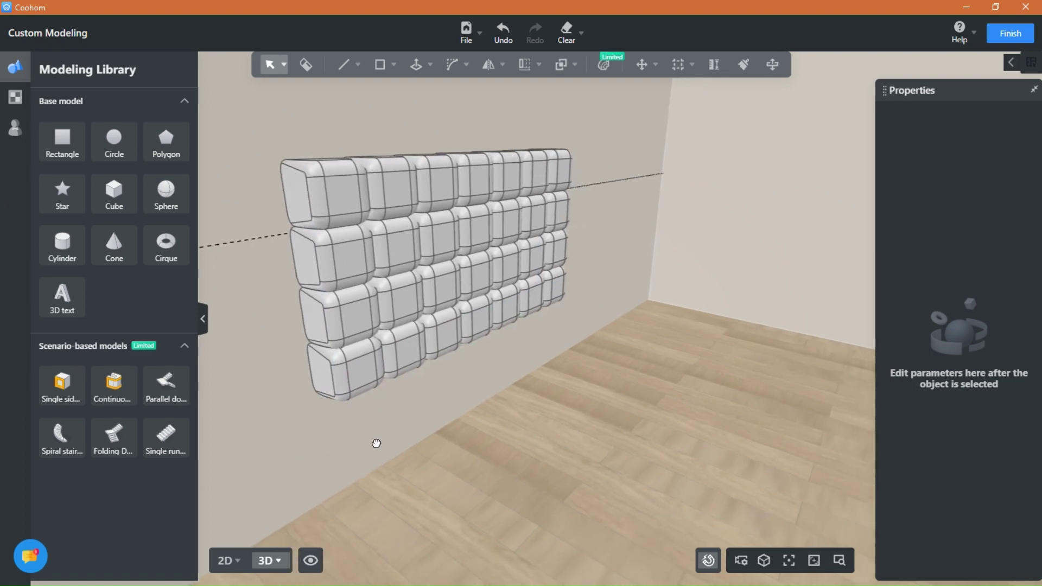
# - Open the material library's Fabric category to browse upholstery materials for the cushions
pyautogui.click(16, 98)
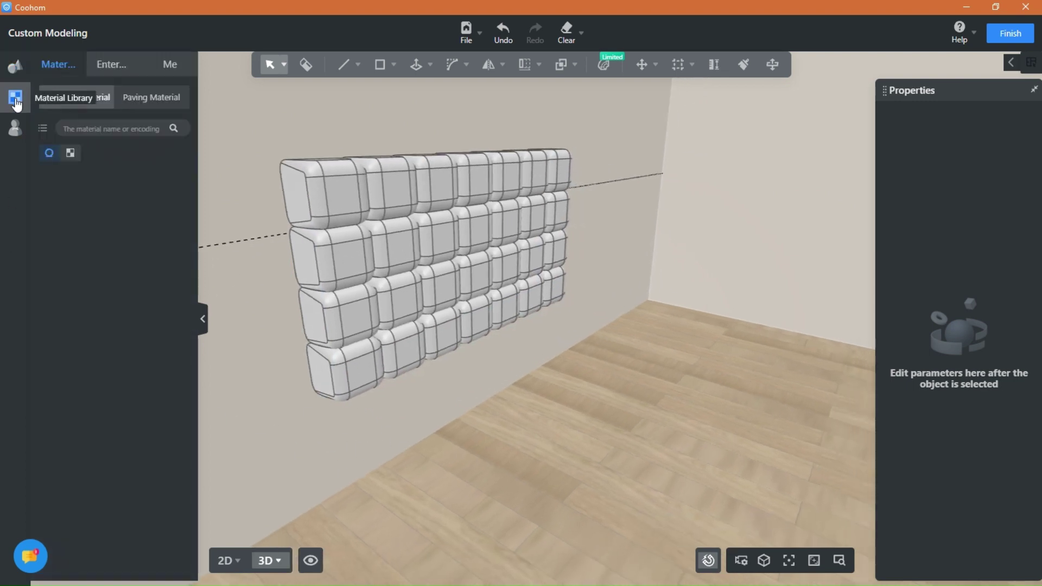
pyautogui.click(155, 157)
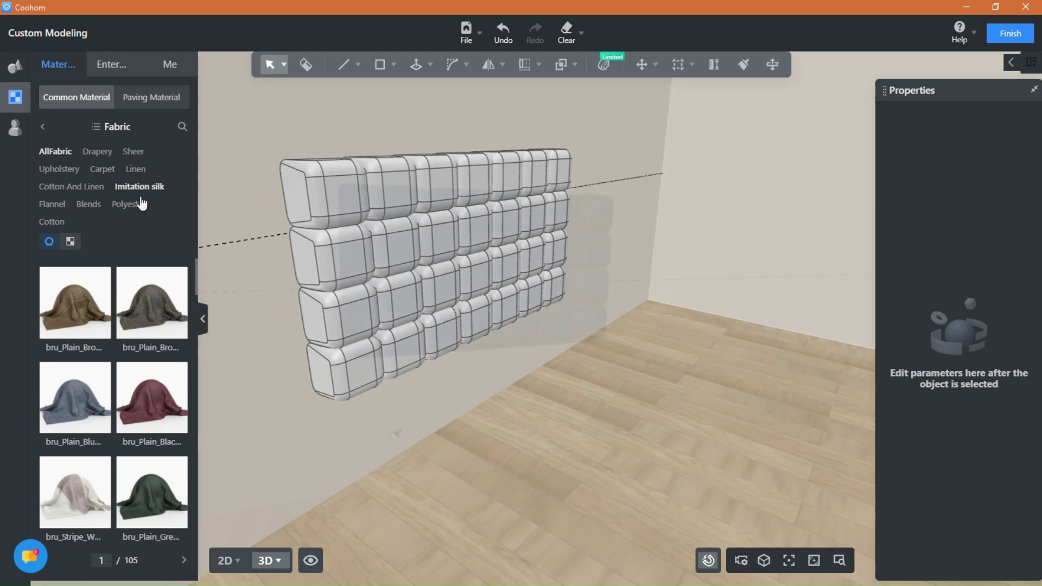
pyautogui.moveTo(507, 451); pyautogui.dragTo(340, 434)
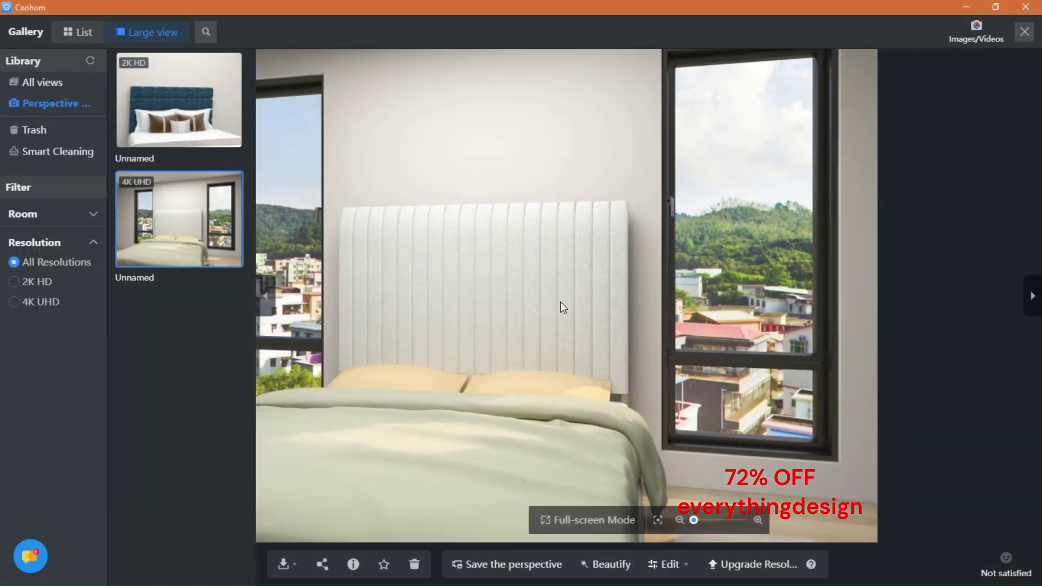
# - Examine the 4K UHD render of the white channelled headboard up close, checking its fabric texture, rounded channel tops and overall look
pyautogui.scroll(3, 559, 301)
pyautogui.moveTo(616, 235); pyautogui.dragTo(656, 284)
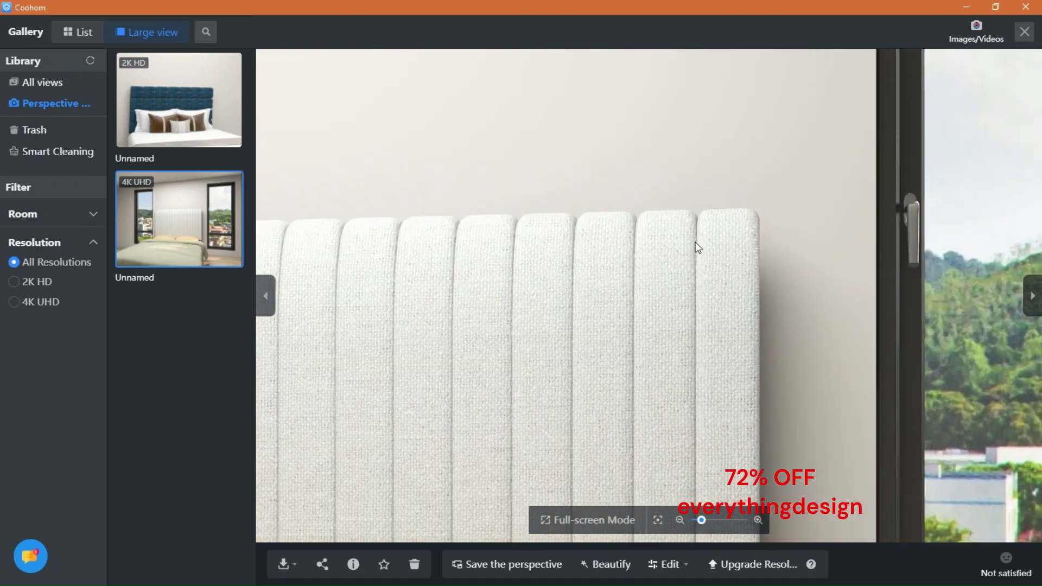
pyautogui.scroll(2, 698, 247)
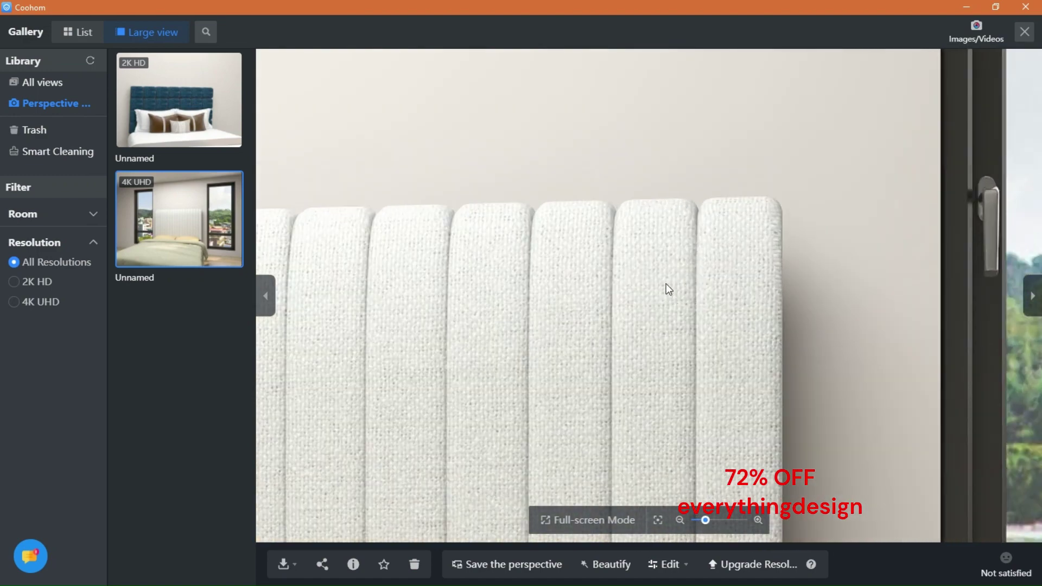
pyautogui.scroll(2, 662, 264)
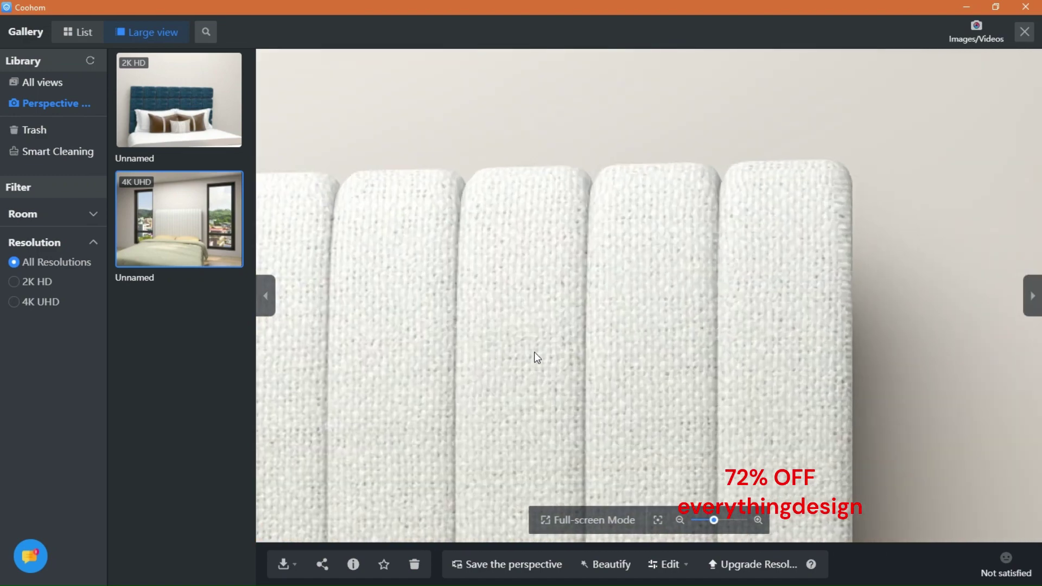
pyautogui.moveTo(534, 351); pyautogui.dragTo(689, 303)
pyautogui.moveTo(533, 264); pyautogui.dragTo(782, 271)
pyautogui.moveTo(459, 315); pyautogui.dragTo(784, 262)
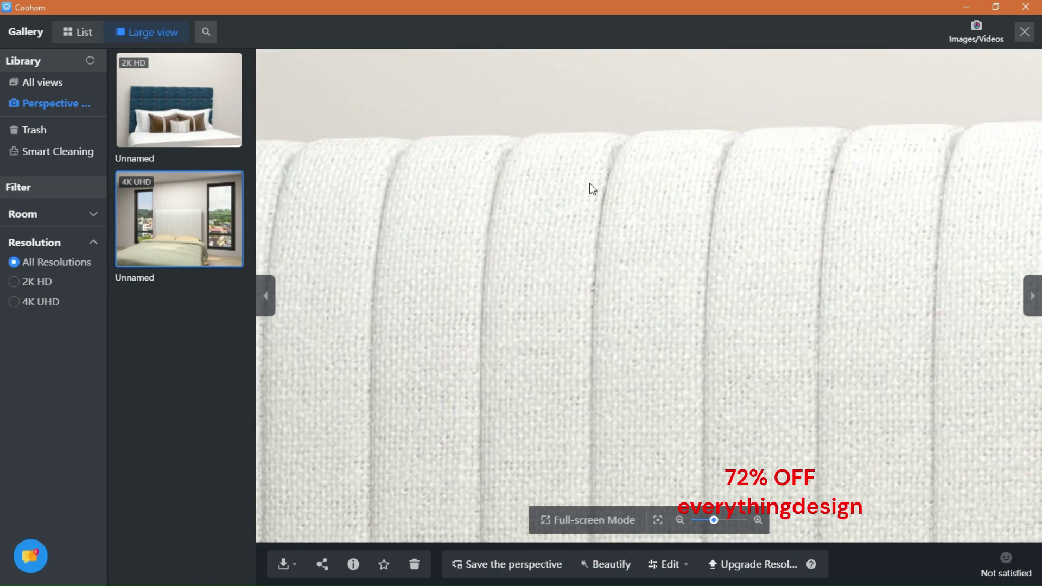
pyautogui.scroll(-3, 578, 273)
pyautogui.moveTo(616, 331); pyautogui.dragTo(481, 181)
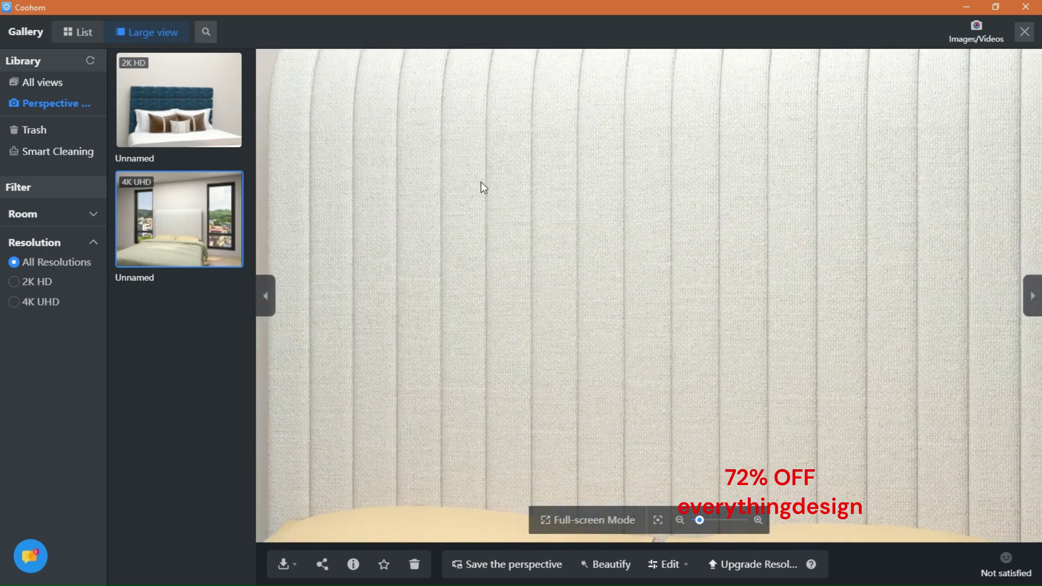
pyautogui.moveTo(497, 341); pyautogui.dragTo(618, 274)
pyautogui.scroll(-3, 619, 274)
pyautogui.moveTo(847, 283); pyautogui.dragTo(720, 246)
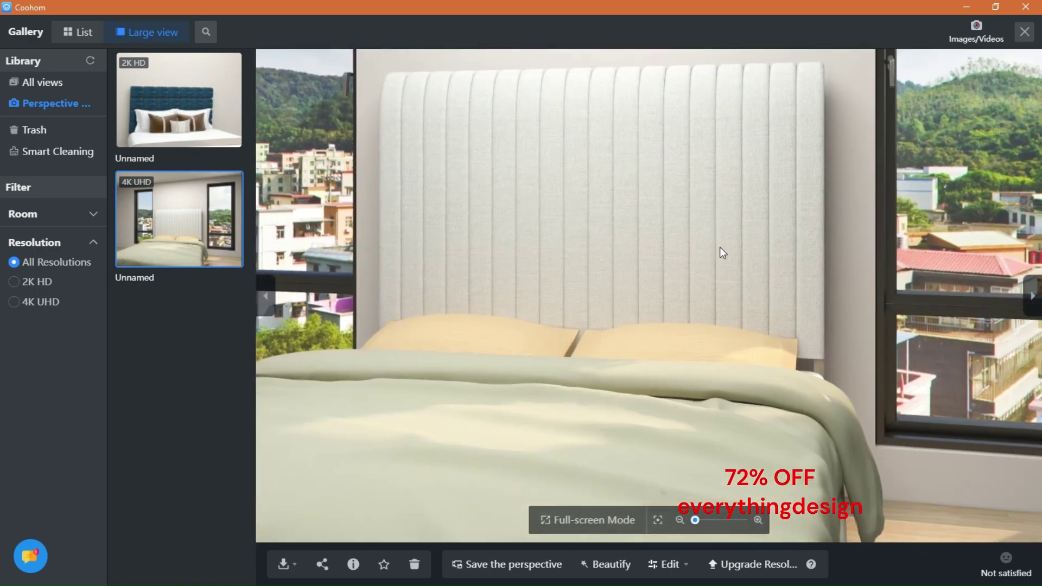
pyautogui.scroll(-2, 758, 319)
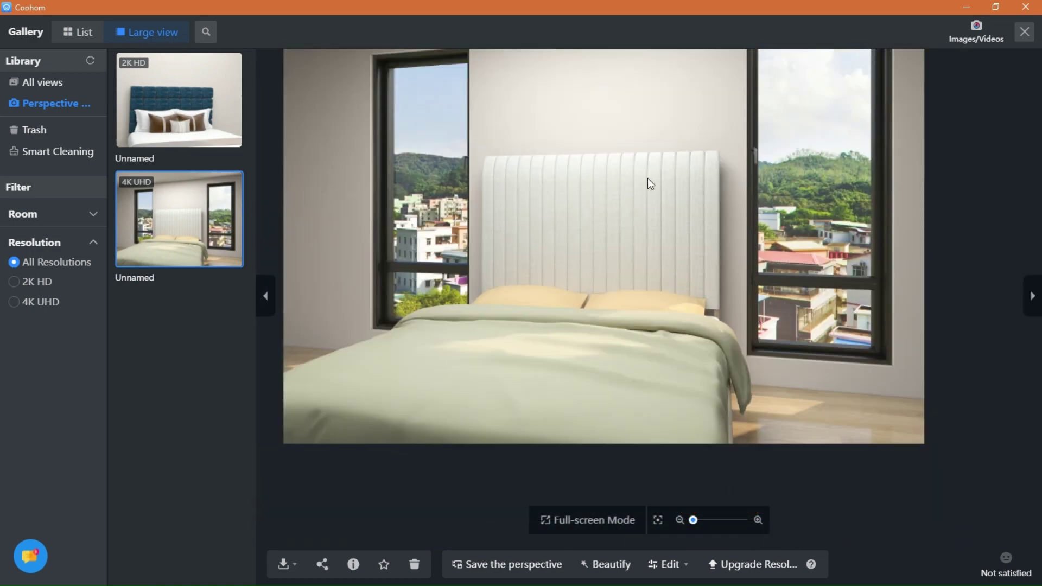
pyautogui.scroll(5, 654, 282)
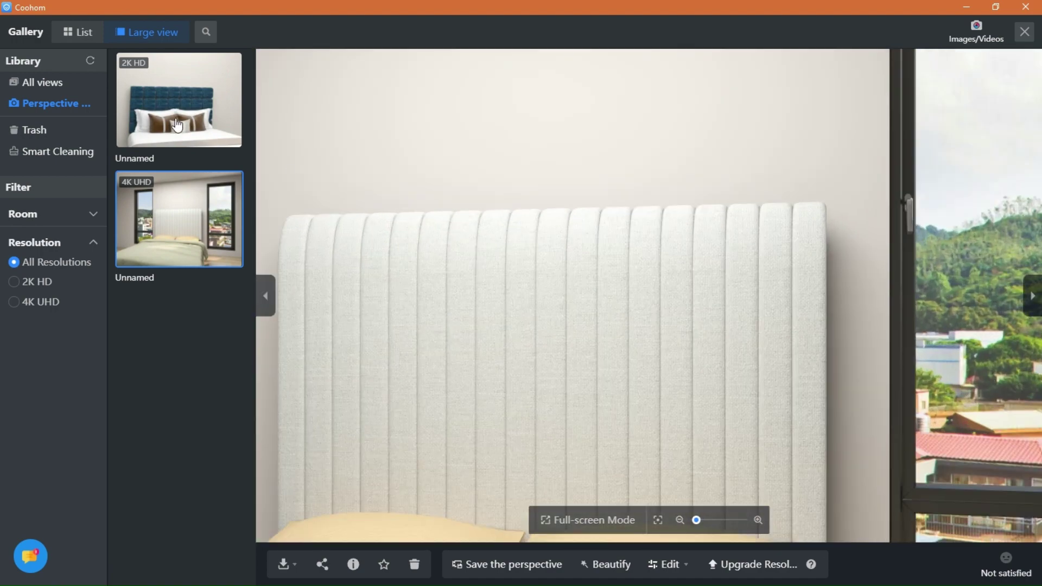
# - Inspect the 2K HD render of the blue tufted headboard up close and at full view, and return to the 4K UHD render
pyautogui.click(156, 96)
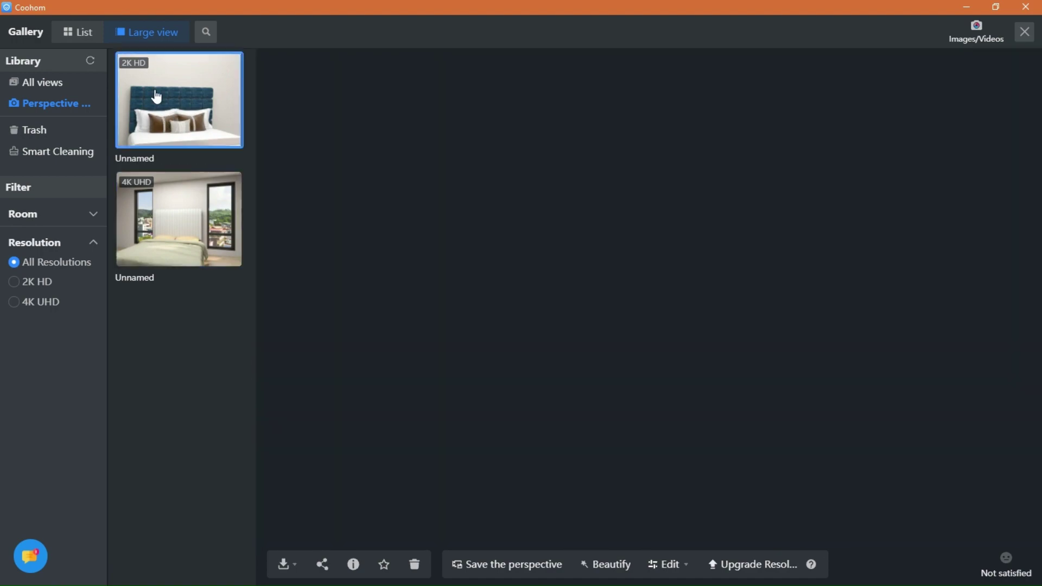
pyautogui.scroll(4, 513, 286)
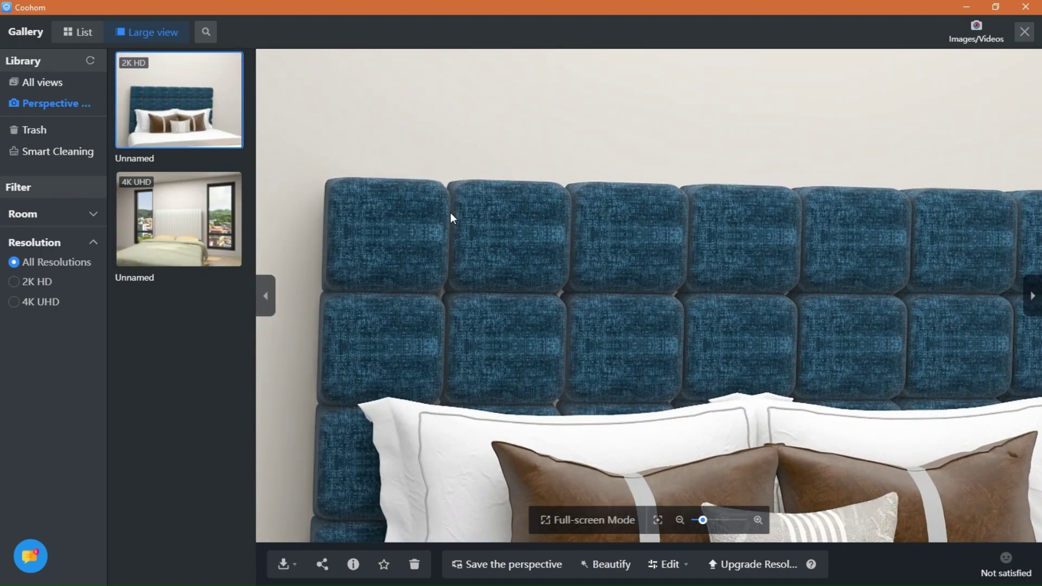
pyautogui.scroll(-3, 896, 323)
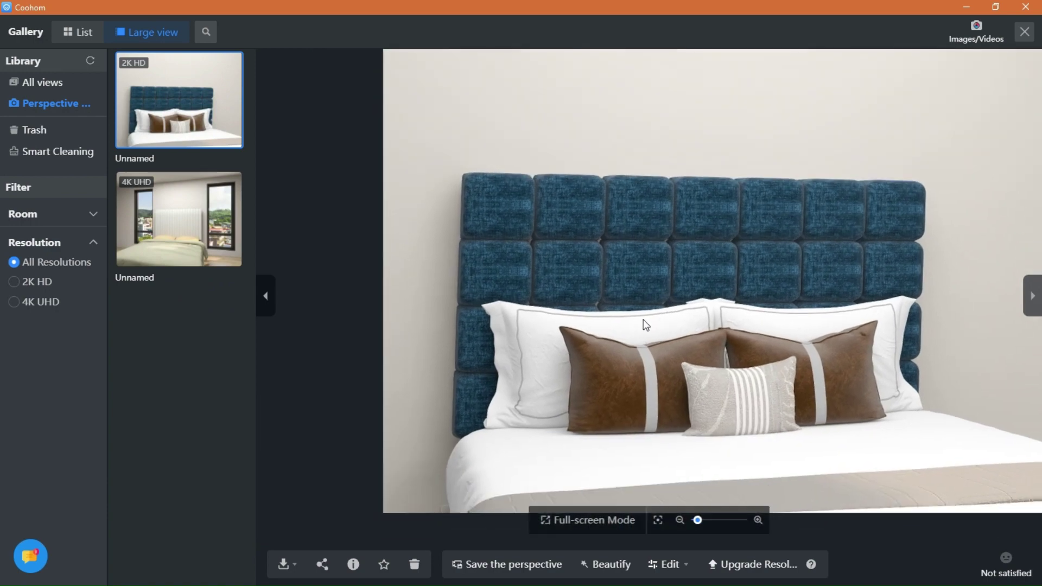
pyautogui.scroll(3, 485, 274)
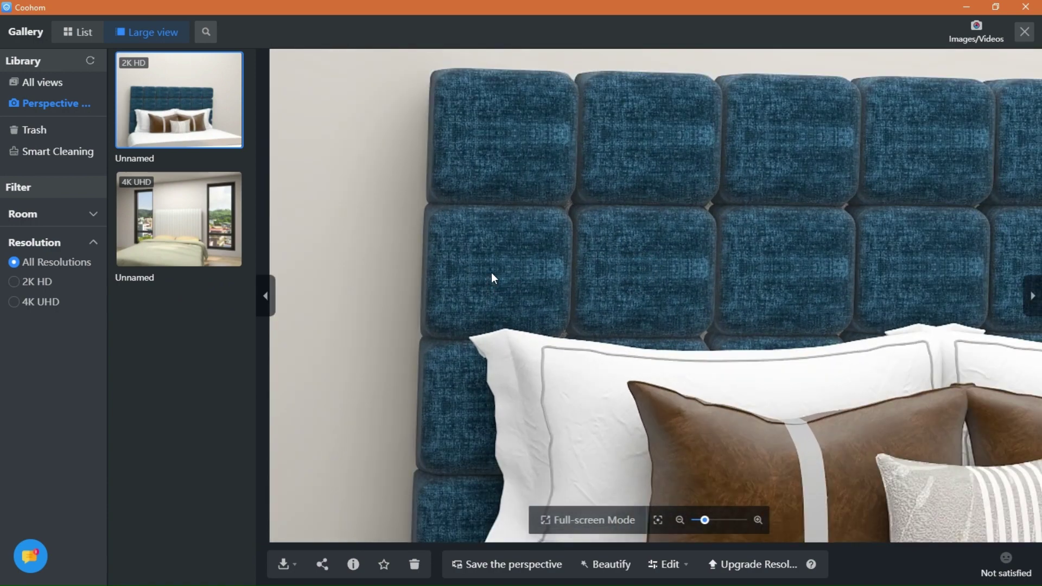
pyautogui.scroll(-4, 619, 203)
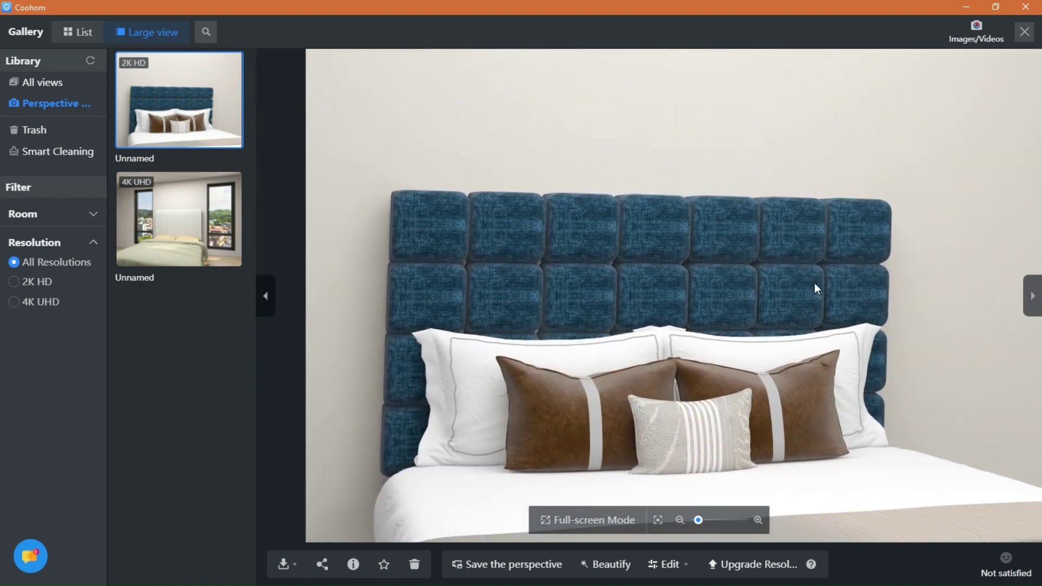
pyautogui.scroll(-4, 787, 283)
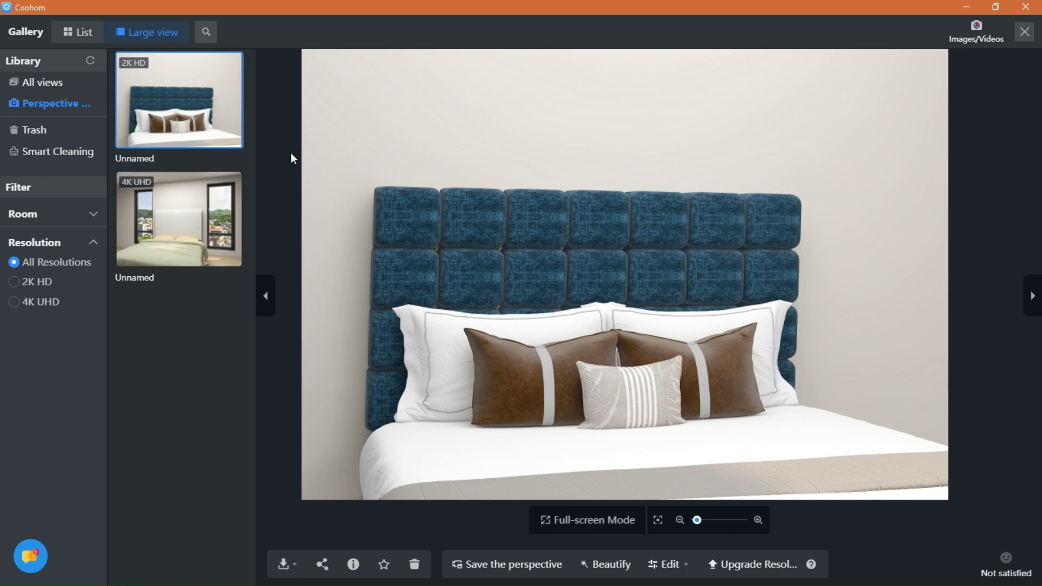
pyautogui.click(143, 232)
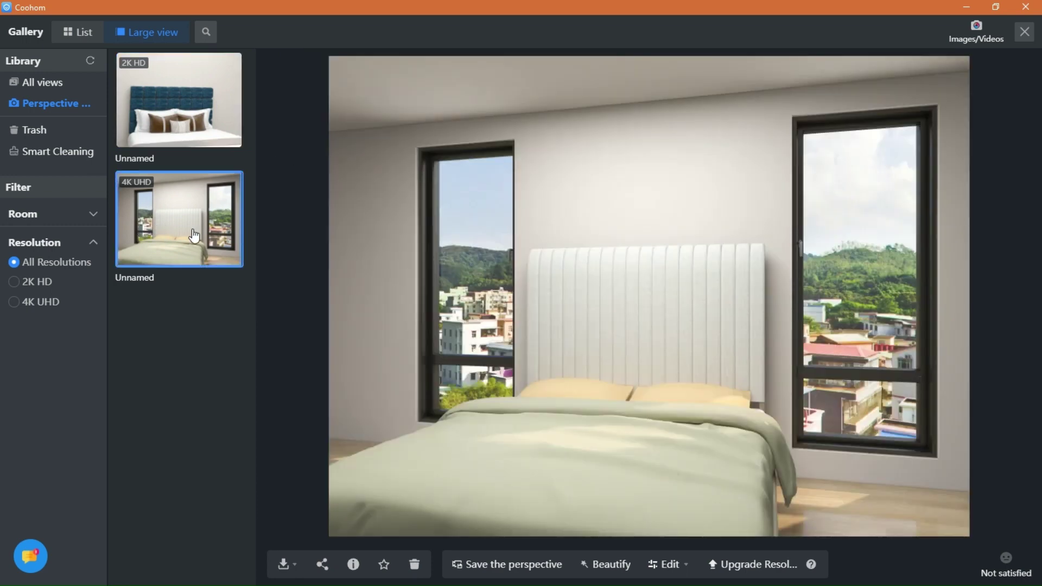